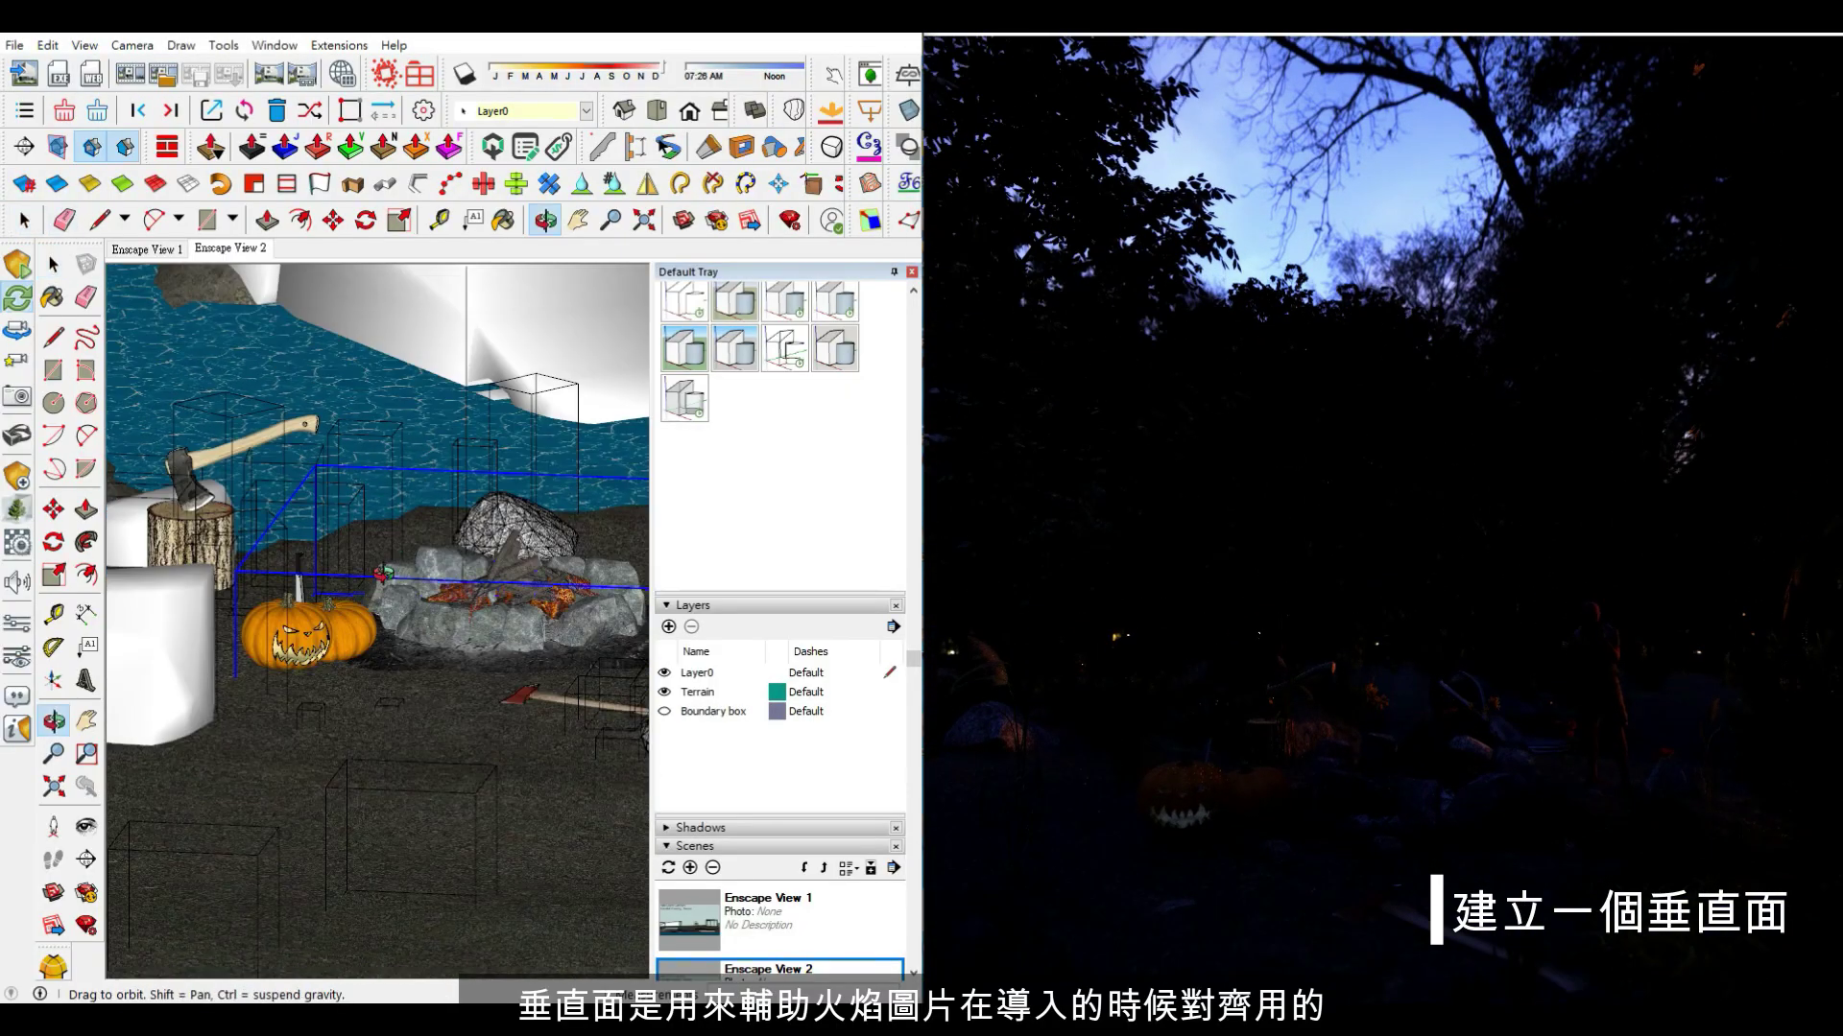
Draw a small vertical rectangle as an alignment face on the ground in front of the pumpkins
{"action": "key", "text": "r"}
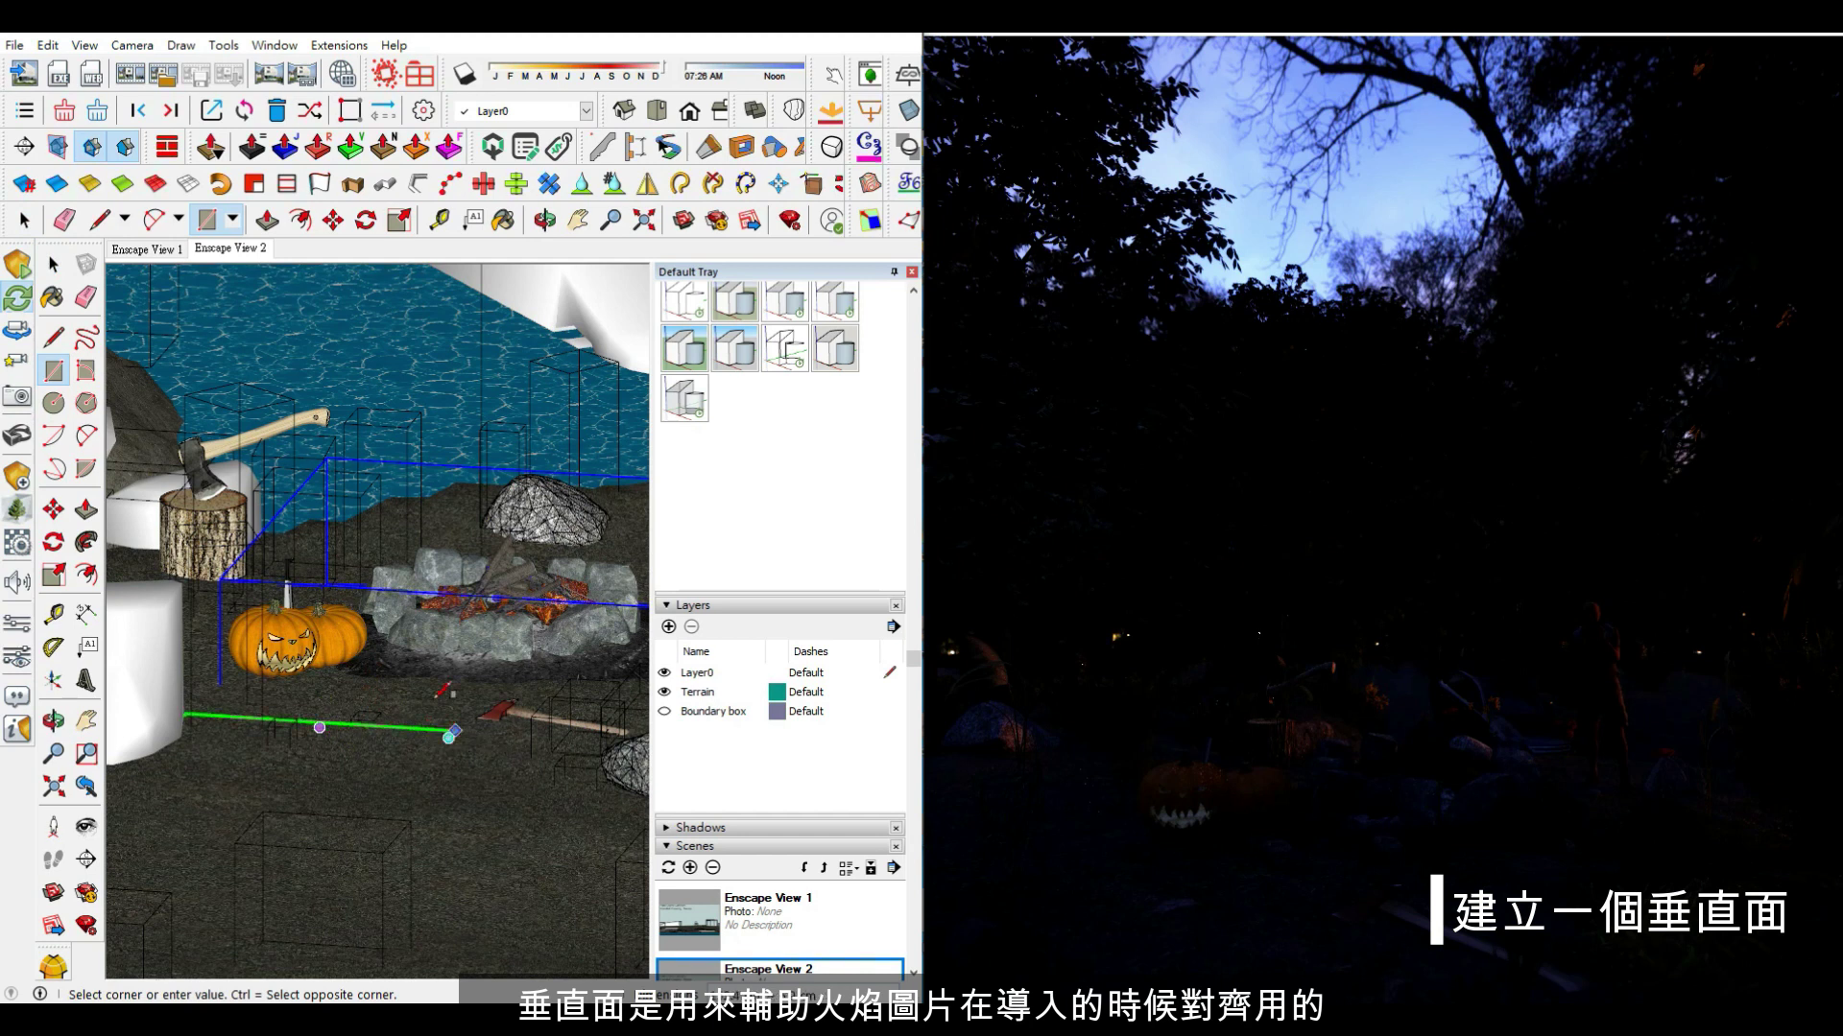
{"action": "left_click", "coordinate": [374, 675]}
{"action": "key", "text": "space"}
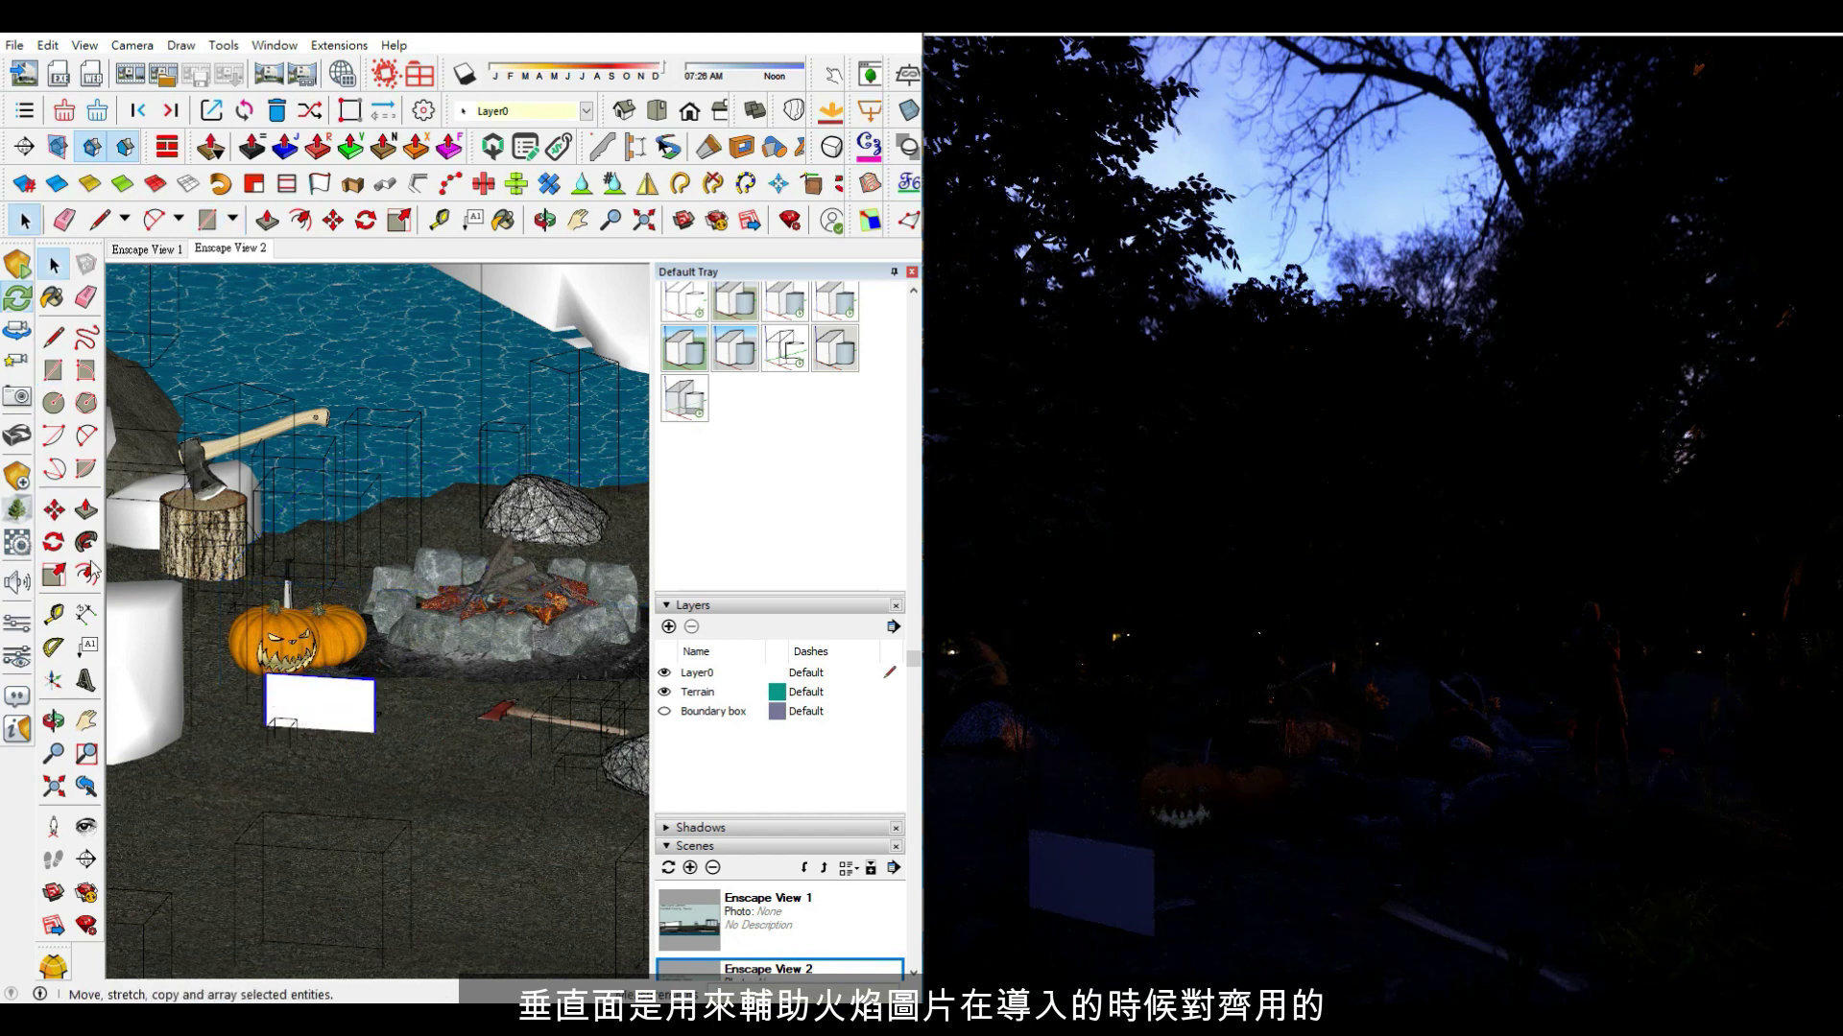
Move the vertical rectangle into the middle of the stone fire pit and raise it to stand at the logs
{"action": "left_click", "coordinate": [43, 504]}
{"action": "left_click", "coordinate": [320, 733]}
{"action": "left_click", "coordinate": [444, 769]}
{"action": "middle_click_drag", "start_coordinate": [444, 768], "coordinate": [240, 845]}
{"action": "left_click", "coordinate": [206, 849]}
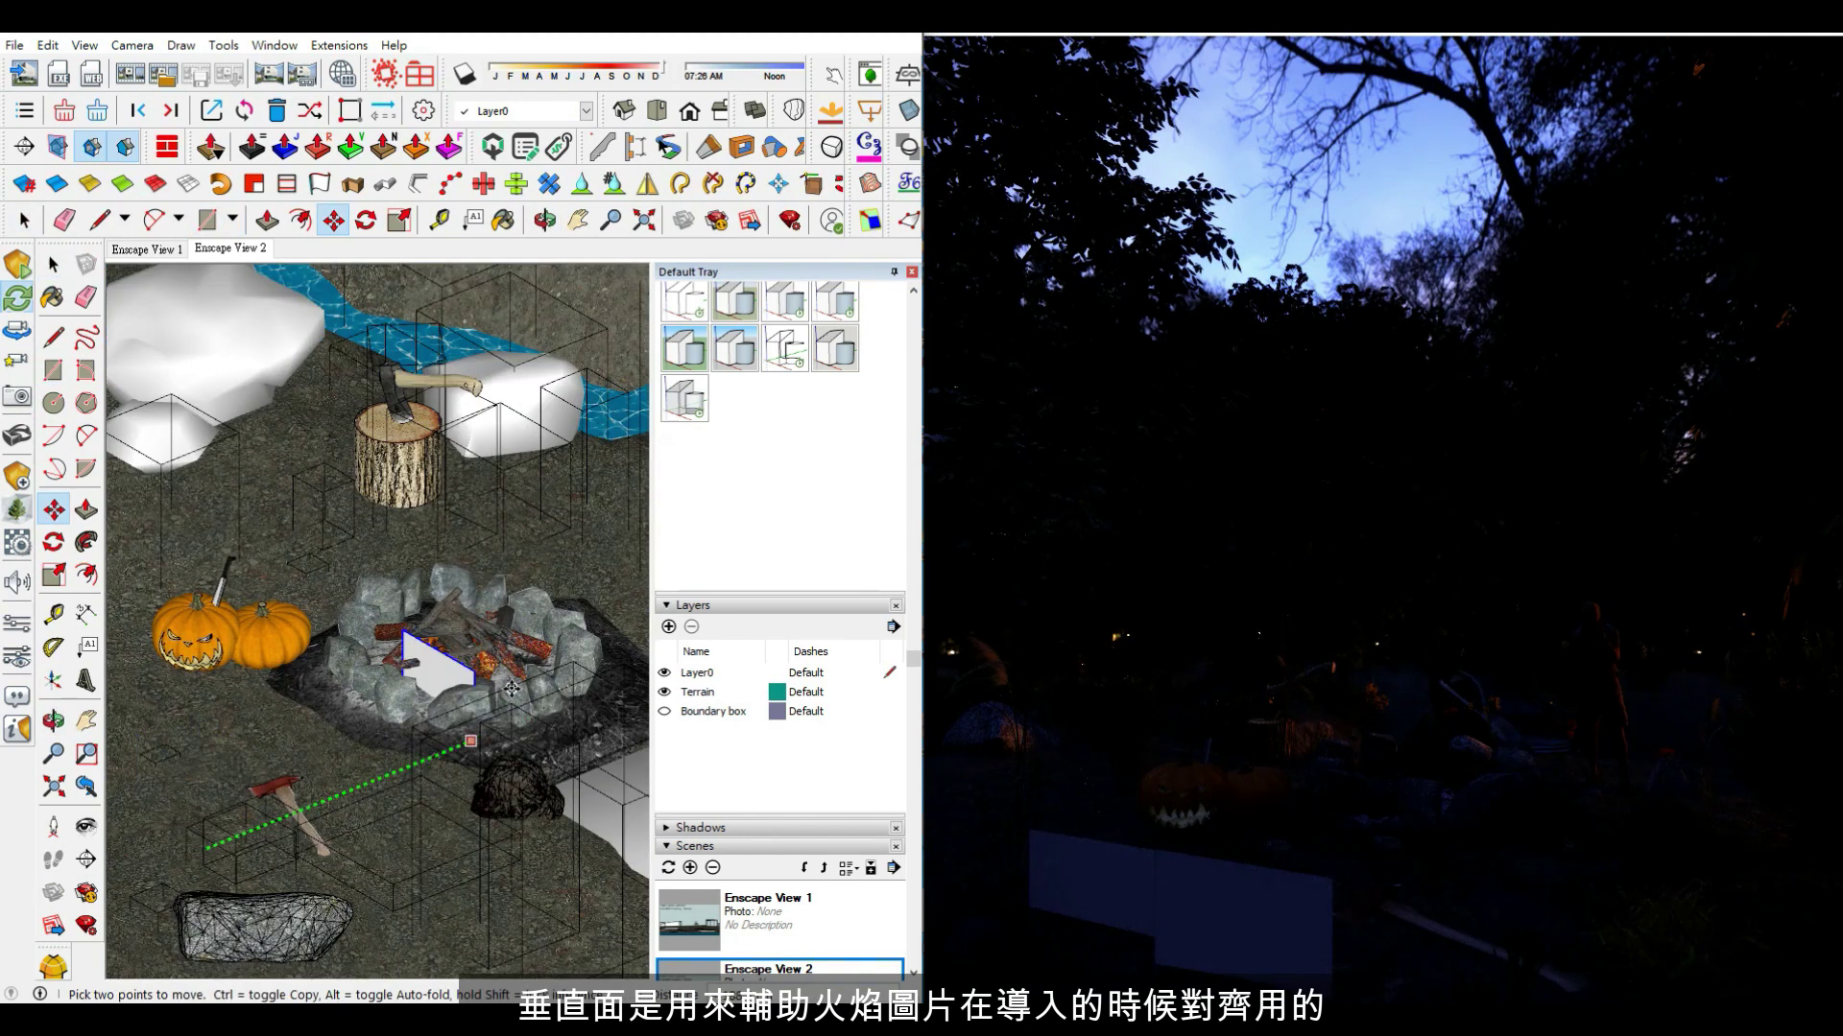
{"action": "middle_click_drag", "start_coordinate": [623, 759], "coordinate": [645, 796]}
{"action": "left_click", "coordinate": [551, 518]}
{"action": "left_click", "coordinate": [551, 518]}
{"action": "left_click", "coordinate": [551, 446]}
{"action": "middle_click_drag", "start_coordinate": [600, 662], "coordinate": [631, 497]}
{"action": "middle_click_drag", "start_coordinate": [523, 557], "coordinate": [494, 495]}
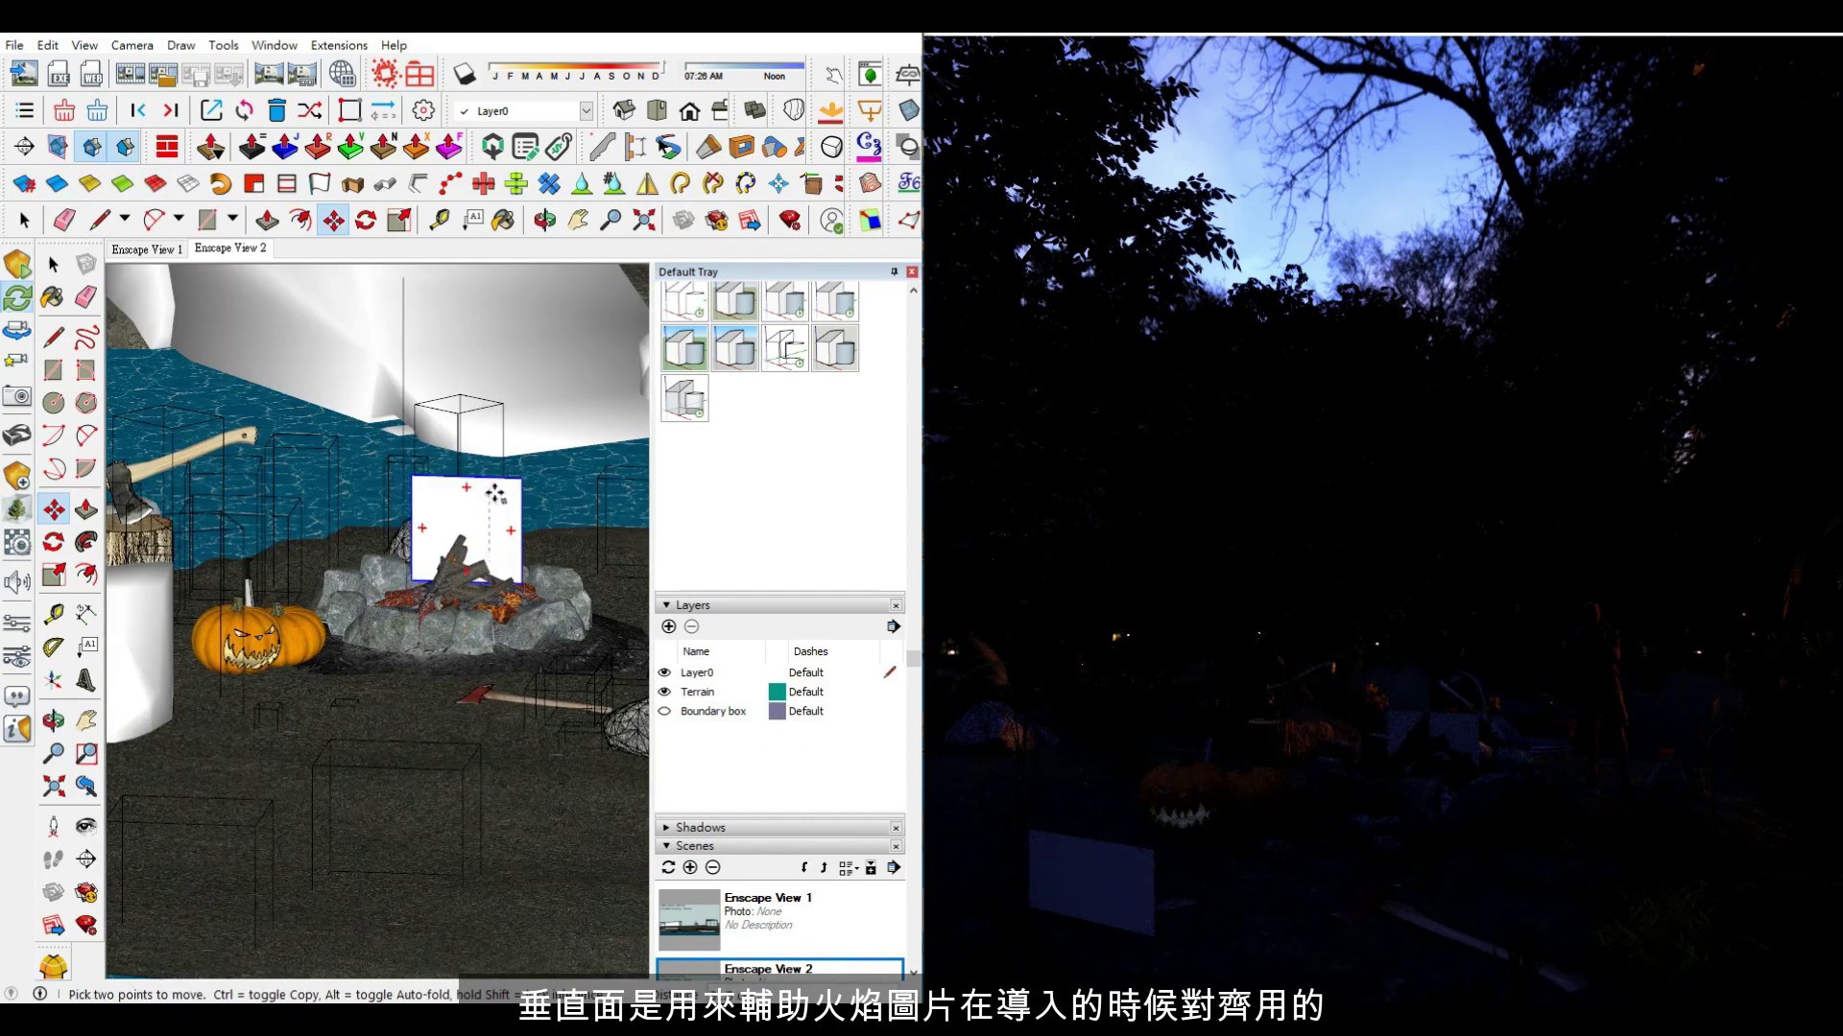
Widen the vertical rectangle by a factor of about 1.55 about its center and stretch it taller above the fire pit
{"action": "key", "text": "s"}
{"action": "left_click_drag", "start_coordinate": [522, 538], "coordinate": [547, 529], "text": "ctrl"}
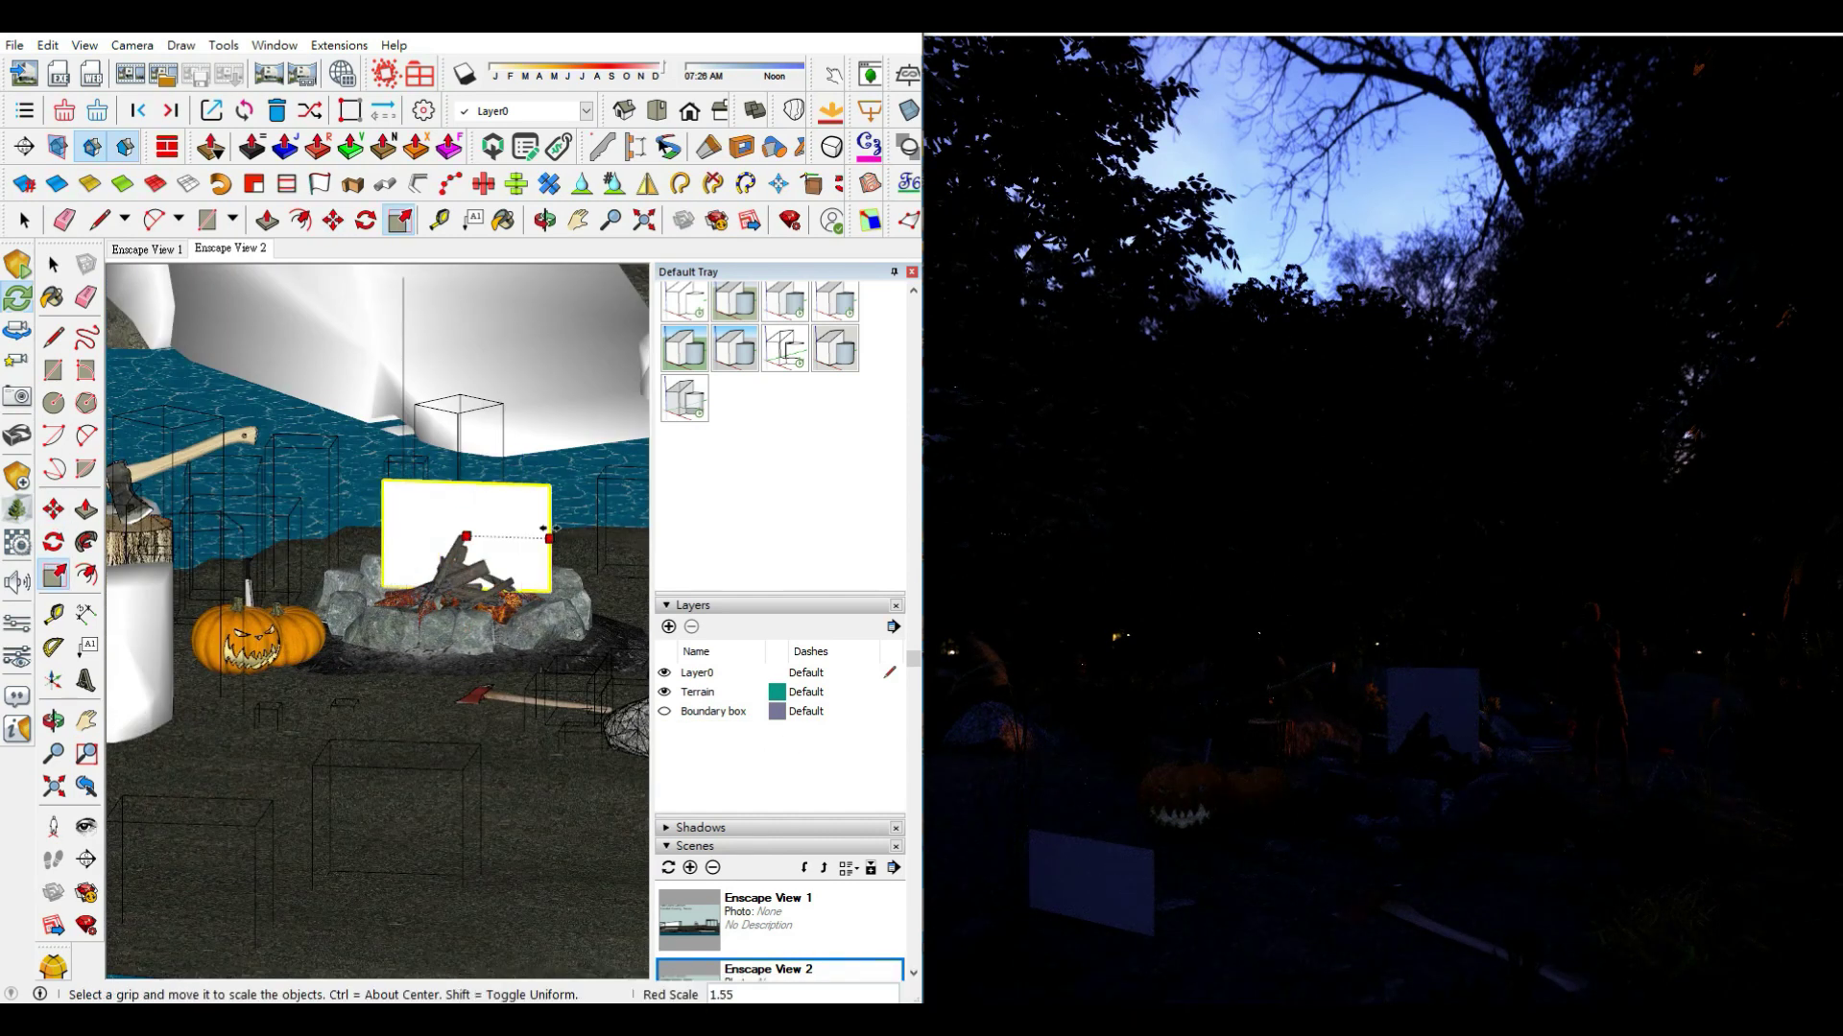
{"action": "left_click_drag", "start_coordinate": [444, 362], "coordinate": [448, 299]}
{"action": "middle_click_drag", "start_coordinate": [460, 475], "coordinate": [456, 504], "text": "shift"}
{"action": "left_click", "coordinate": [14, 45]}
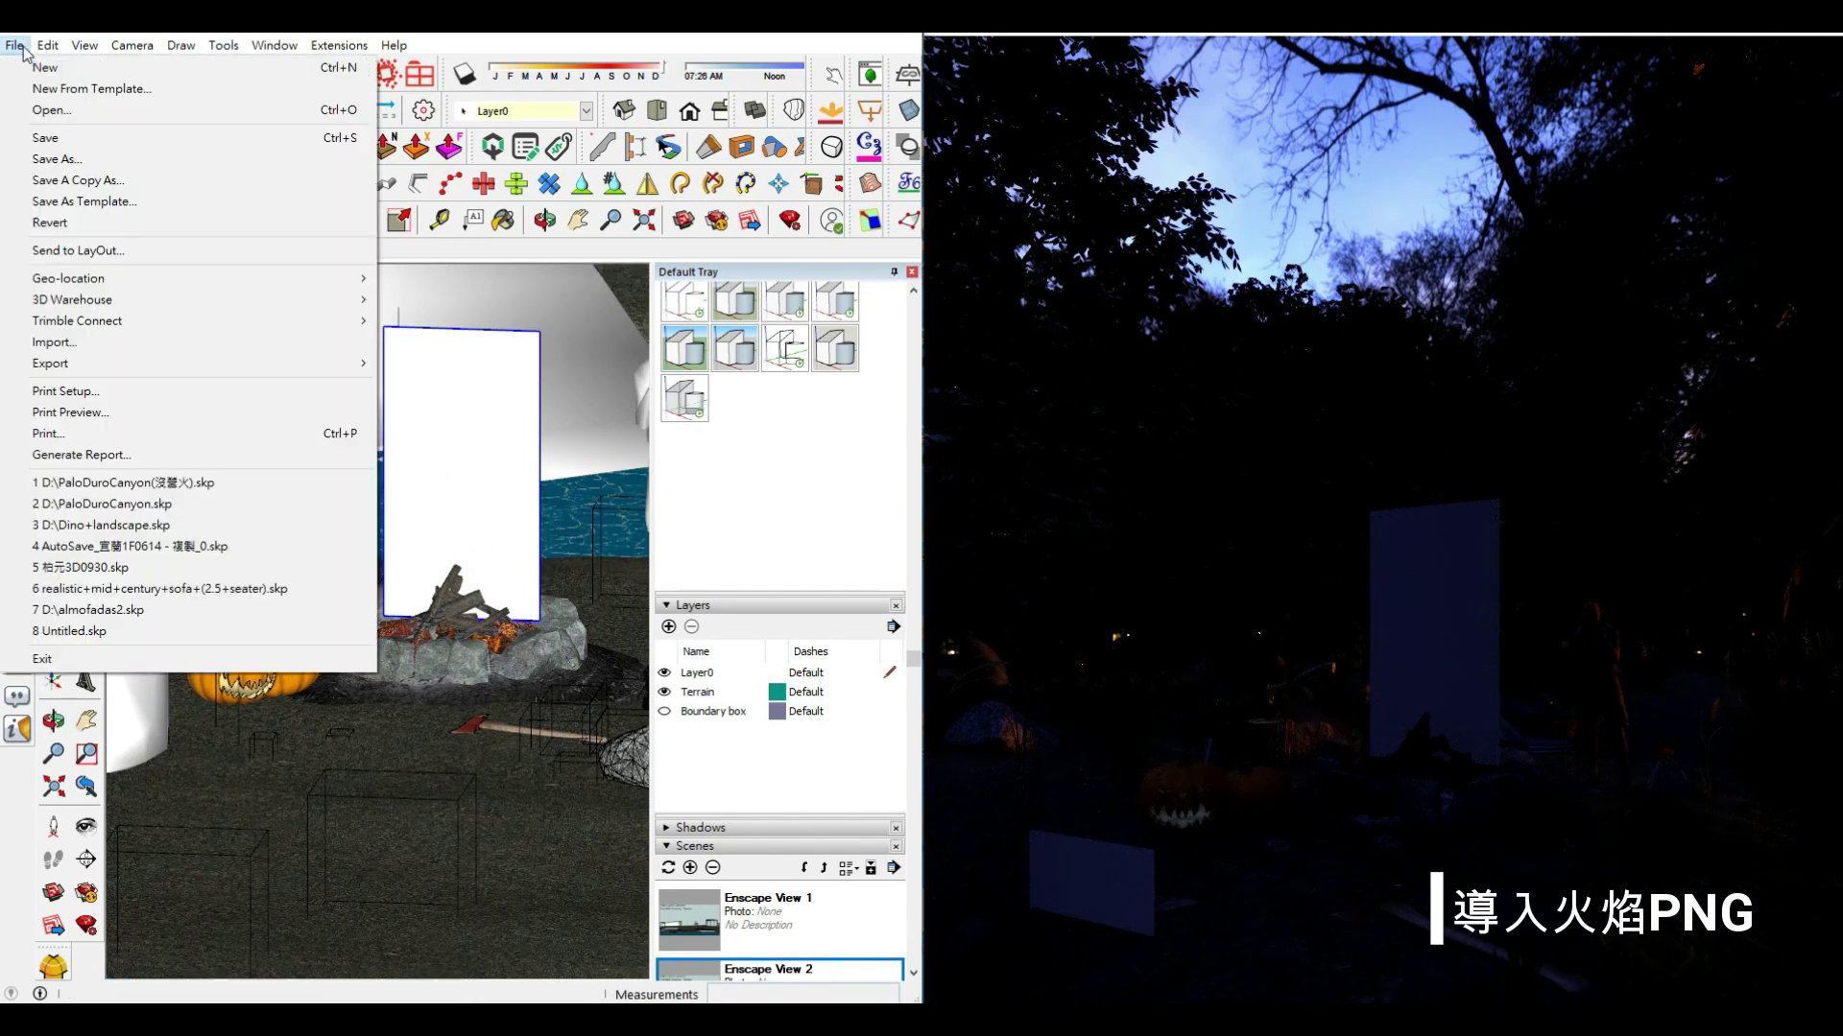
{"action": "left_click", "coordinate": [144, 341]}
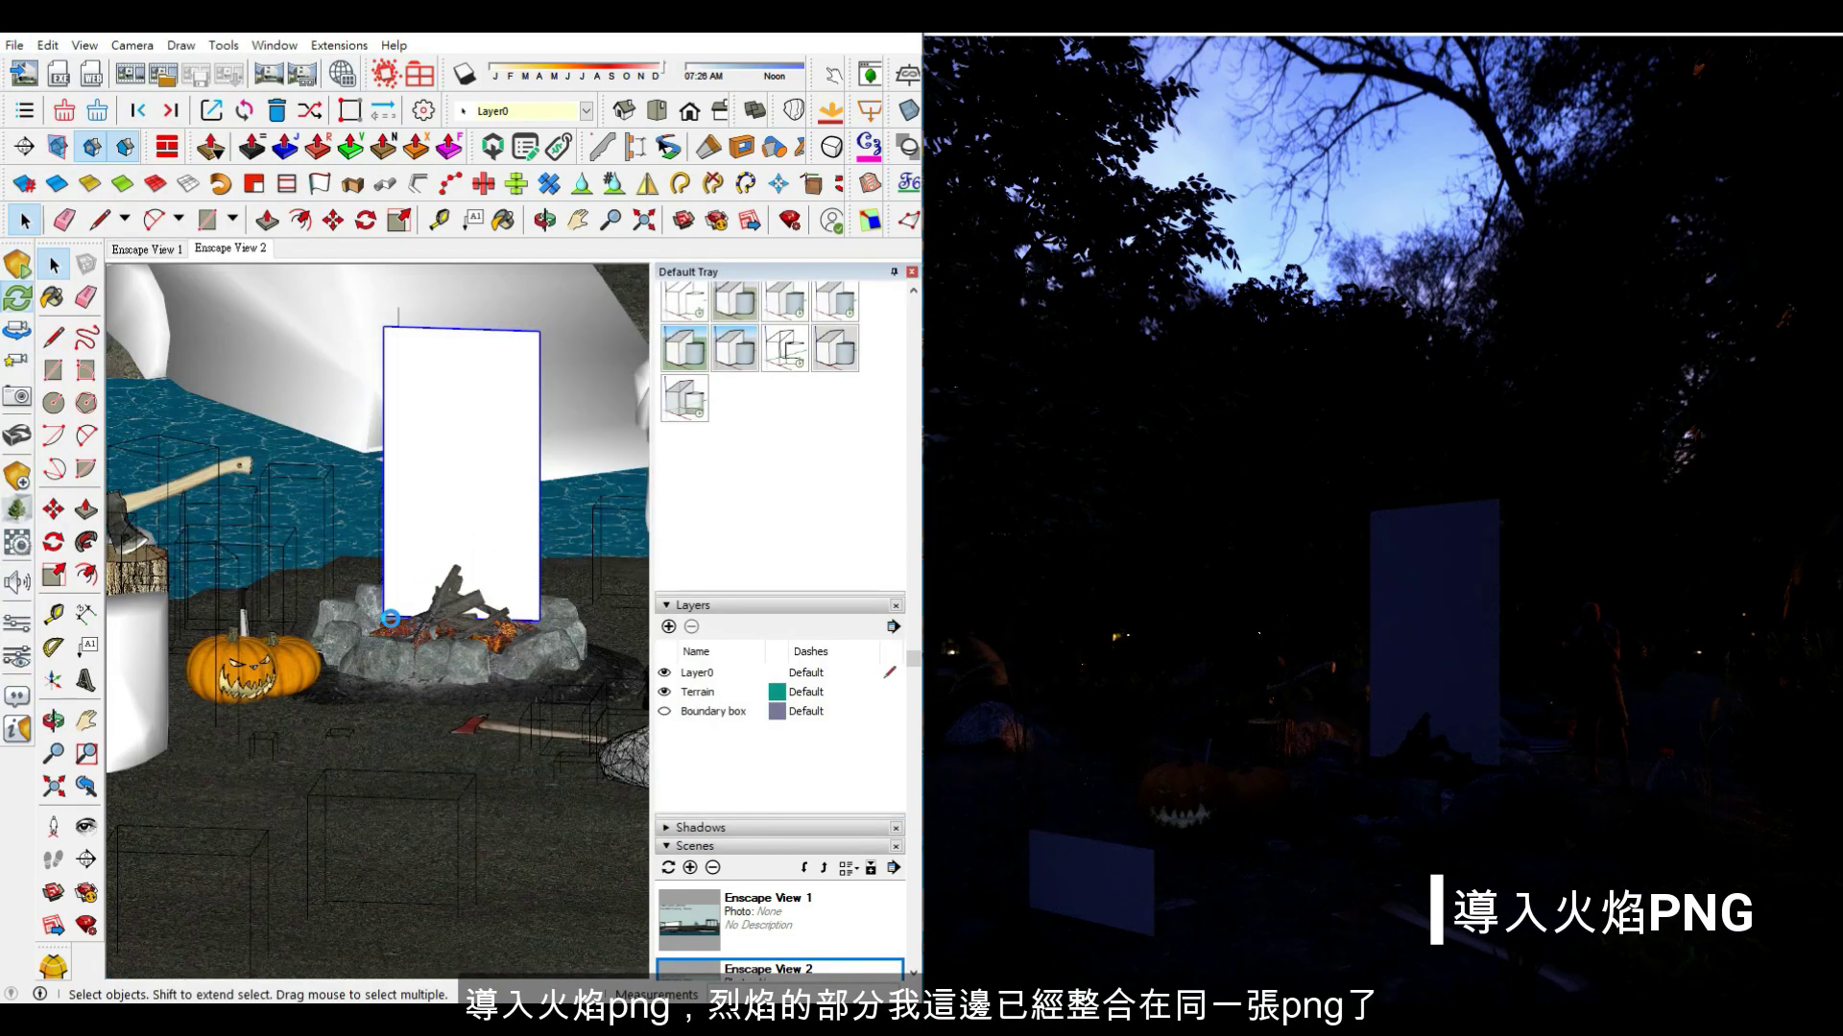
{"action": "left_click", "coordinate": [383, 616]}
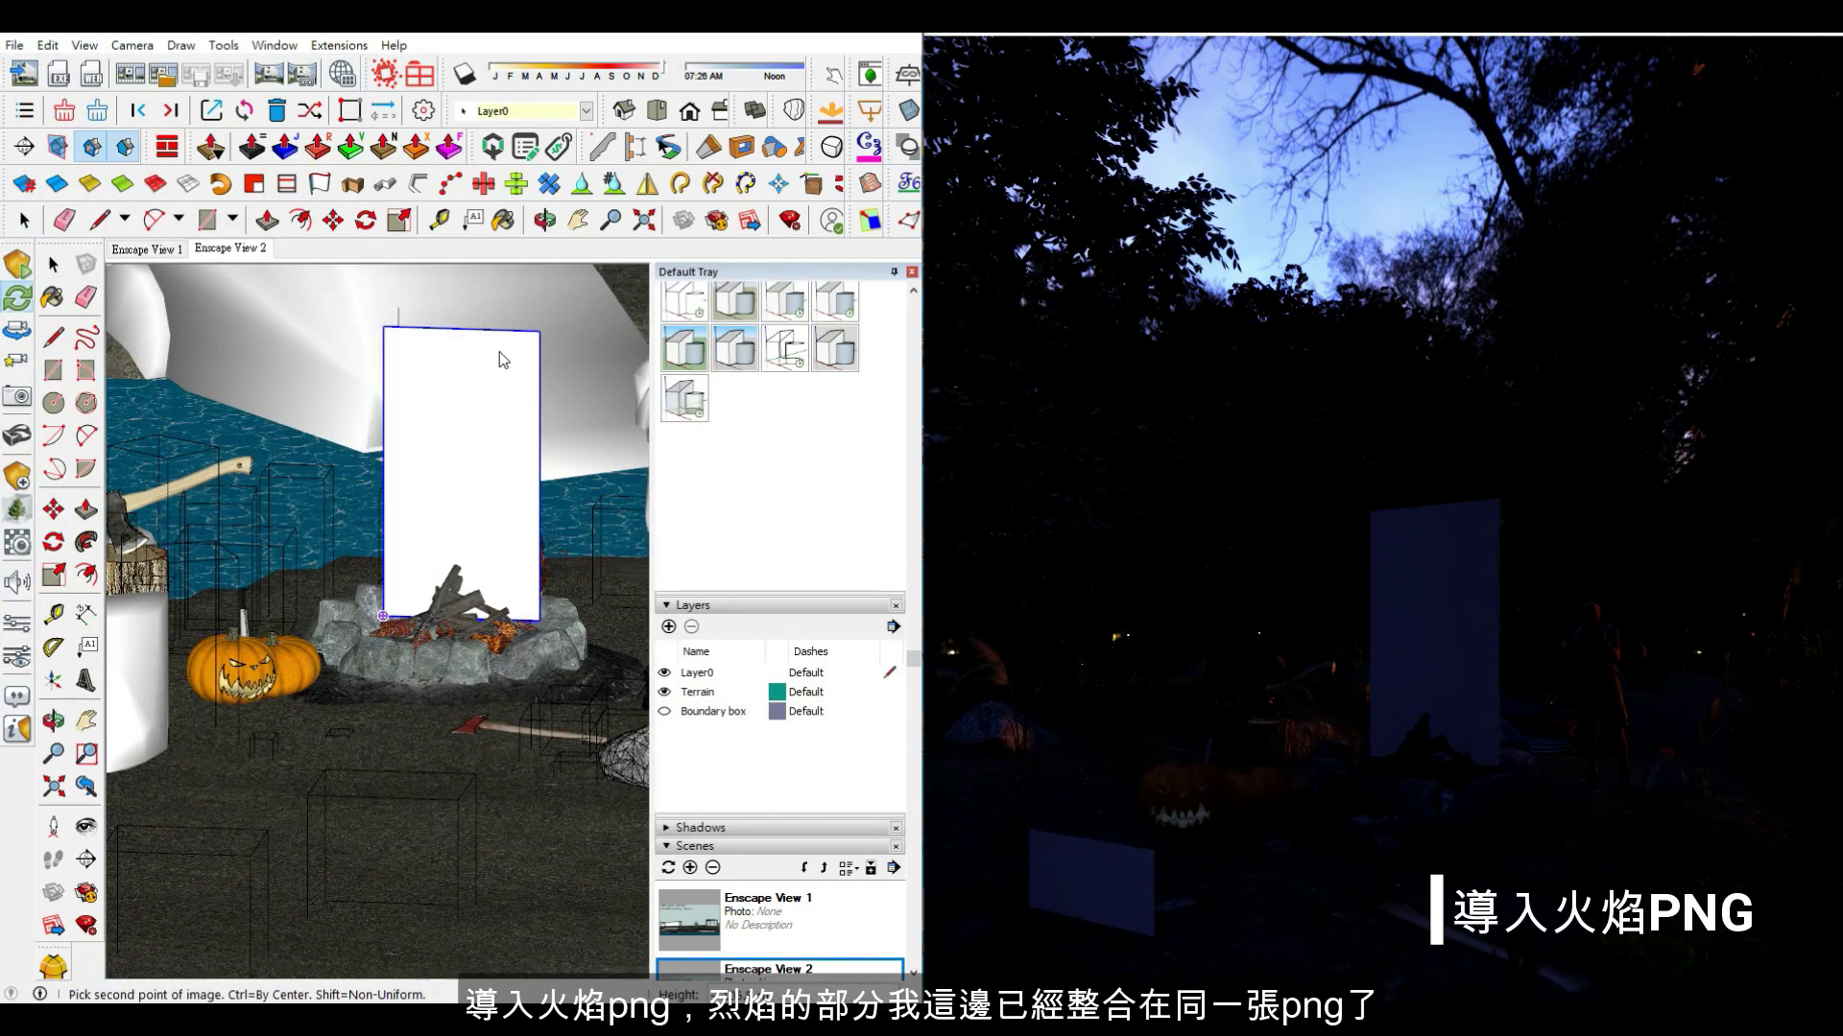
{"action": "left_click", "coordinate": [547, 334]}
{"action": "middle_click_drag", "start_coordinate": [526, 528], "coordinate": [533, 662]}
Import Fire.png as an image aligned to the white vertical face, sized to about the face's height
{"action": "left_click", "coordinate": [14, 46]}
{"action": "left_click", "coordinate": [57, 355]}
{"action": "double_click", "coordinate": [519, 523]}
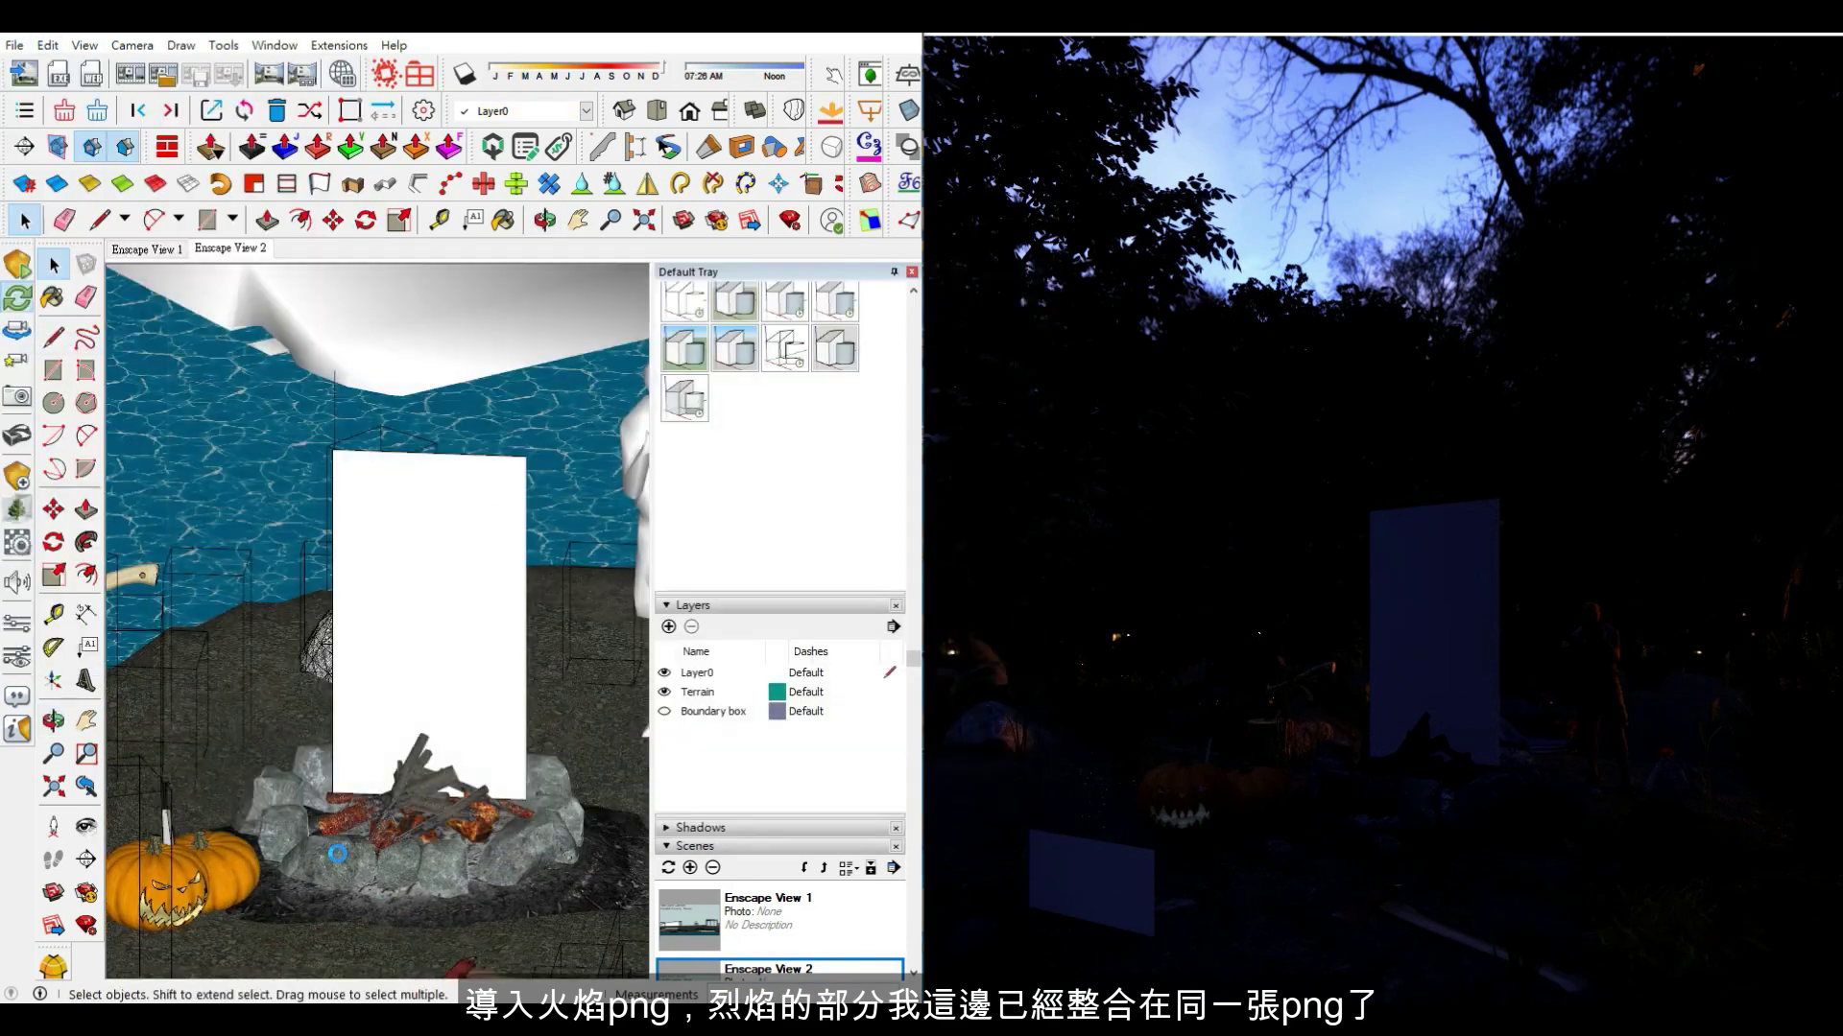
{"action": "left_click", "coordinate": [344, 789]}
{"action": "left_click", "coordinate": [622, 461]}
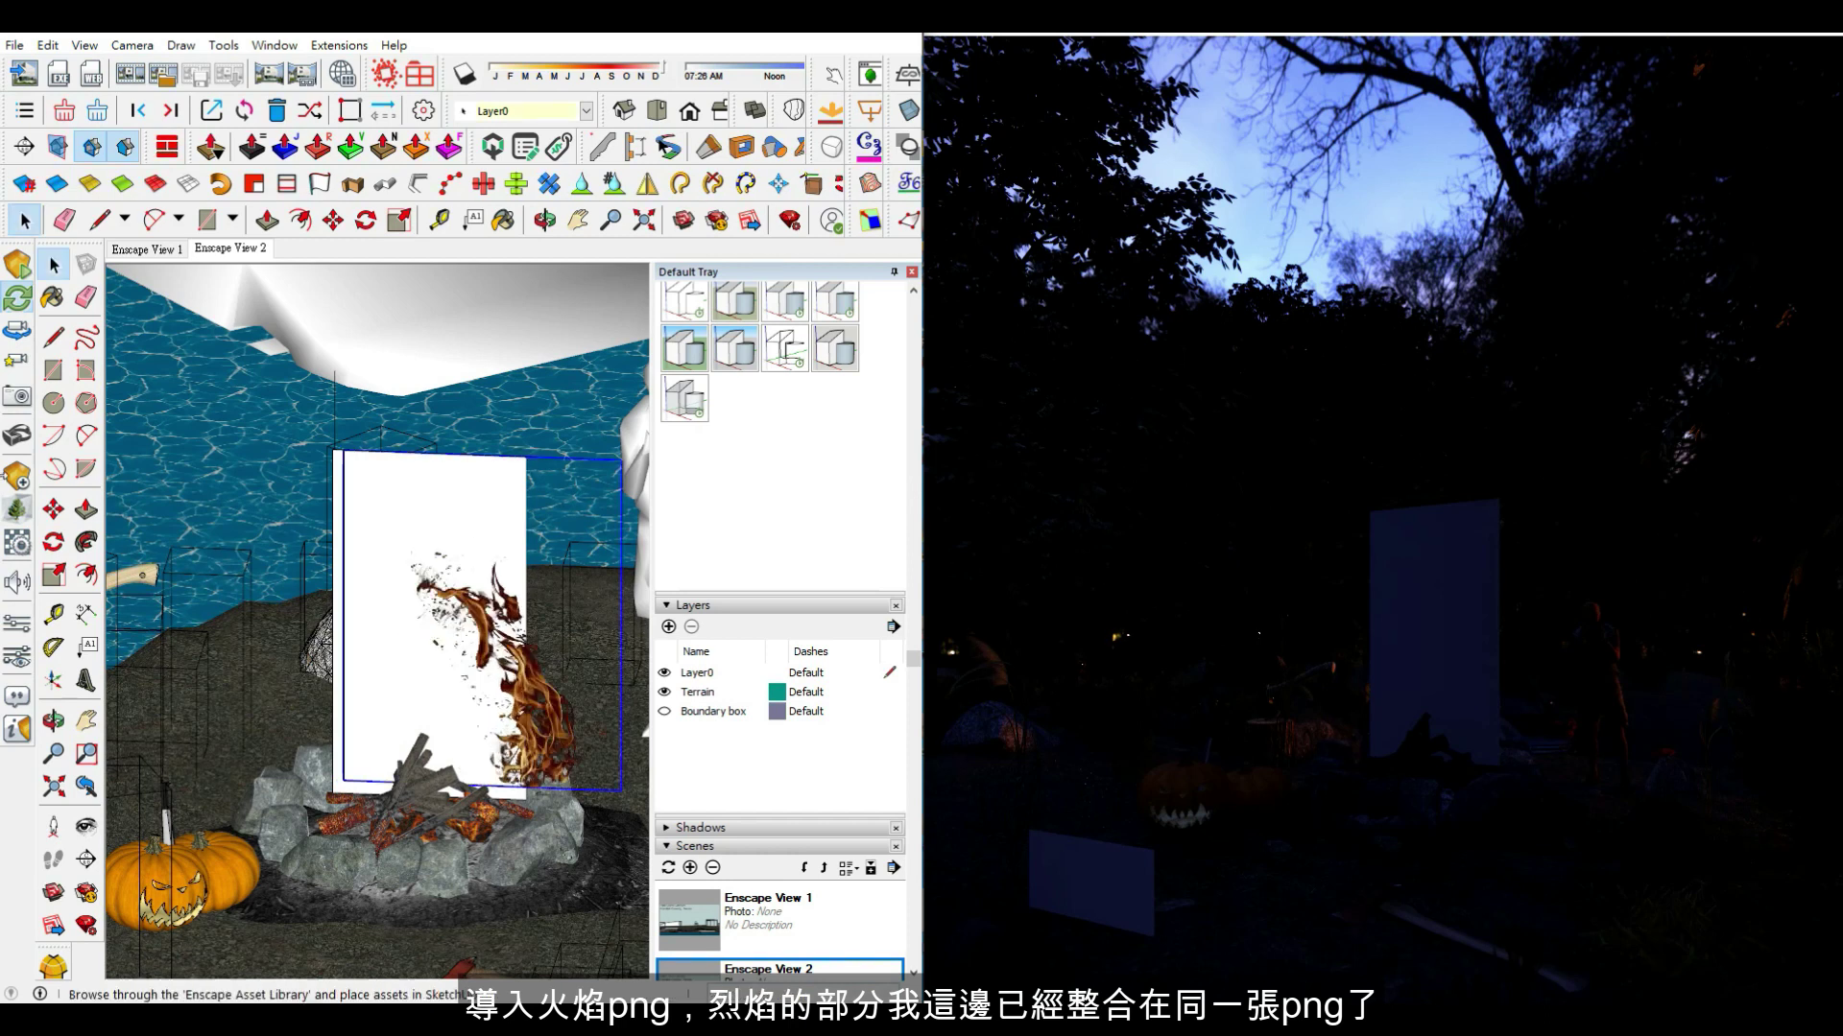
Move the imported flame image sideways so that the flames rise from the logs in the fire pit
{"action": "left_click", "coordinate": [547, 697]}
{"action": "left_click", "coordinate": [436, 698]}
{"action": "middle_click_drag", "start_coordinate": [436, 697], "coordinate": [307, 749]}
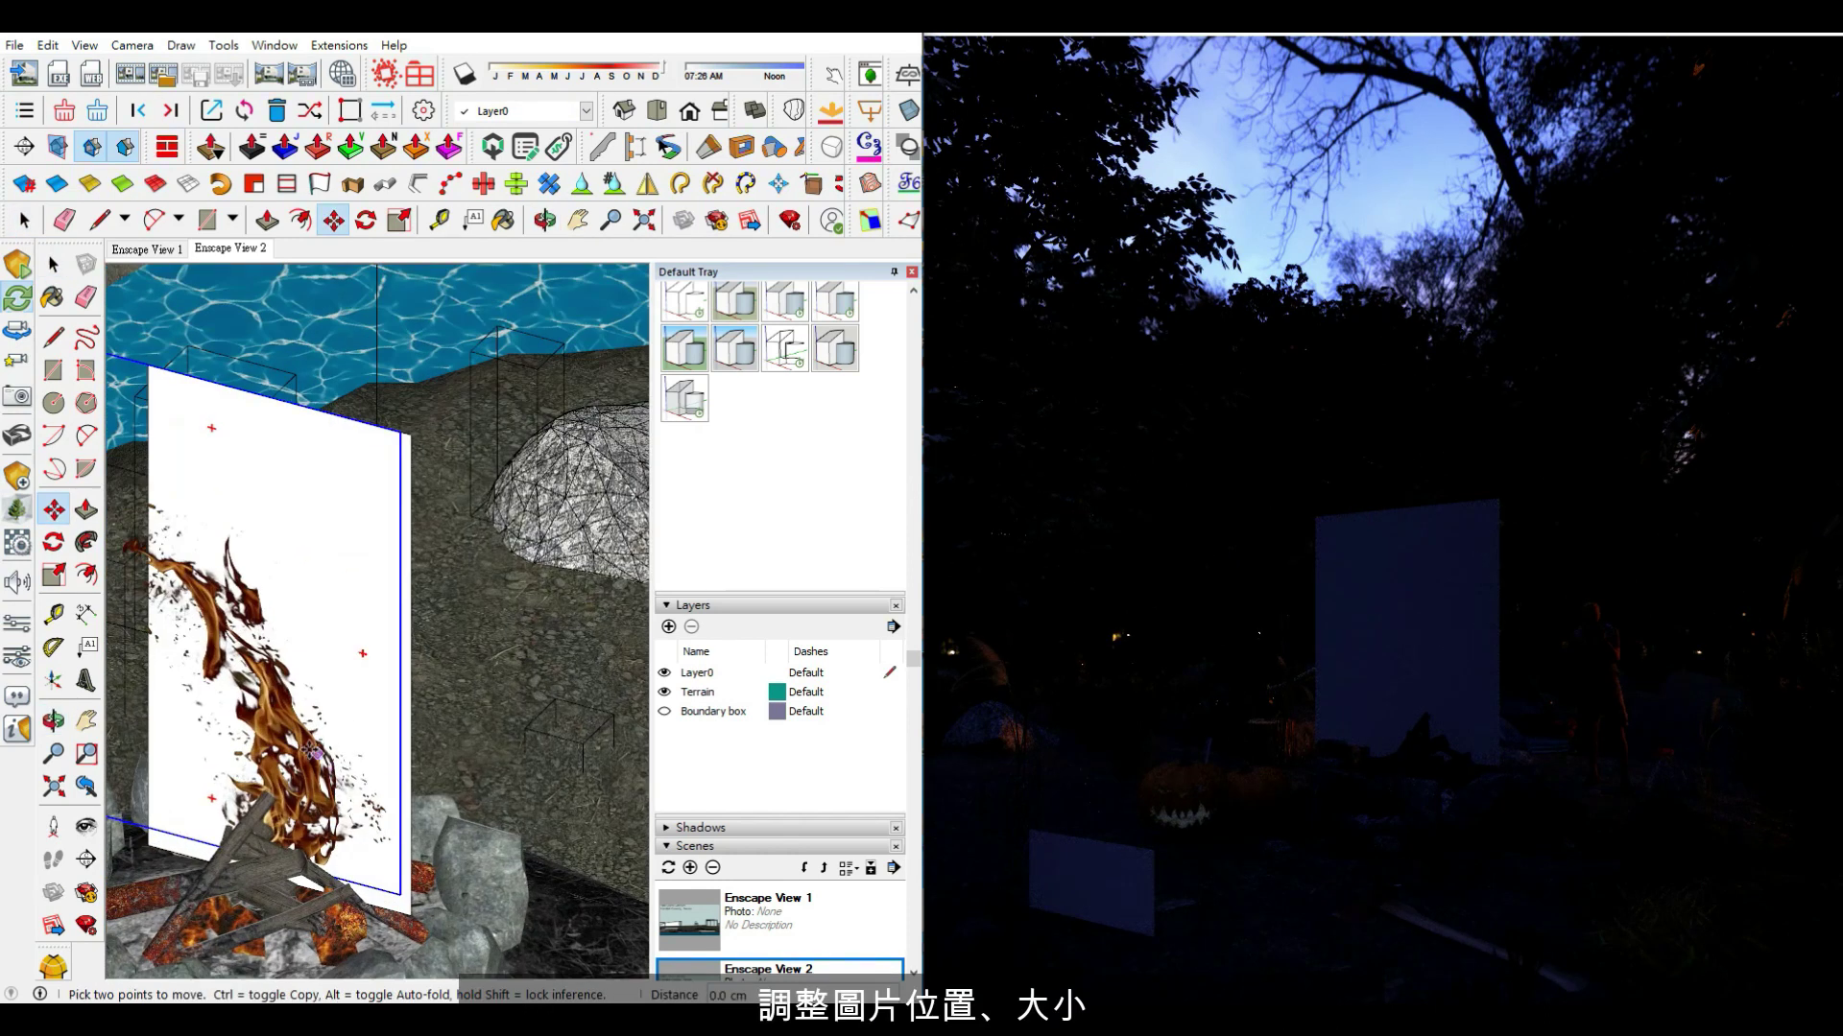
{"action": "left_click", "coordinate": [288, 758]}
{"action": "left_click", "coordinate": [250, 767]}
{"action": "middle_click_drag", "start_coordinate": [115, 662], "coordinate": [228, 529]}
{"action": "key", "text": "s"}
{"action": "key", "text": "m"}
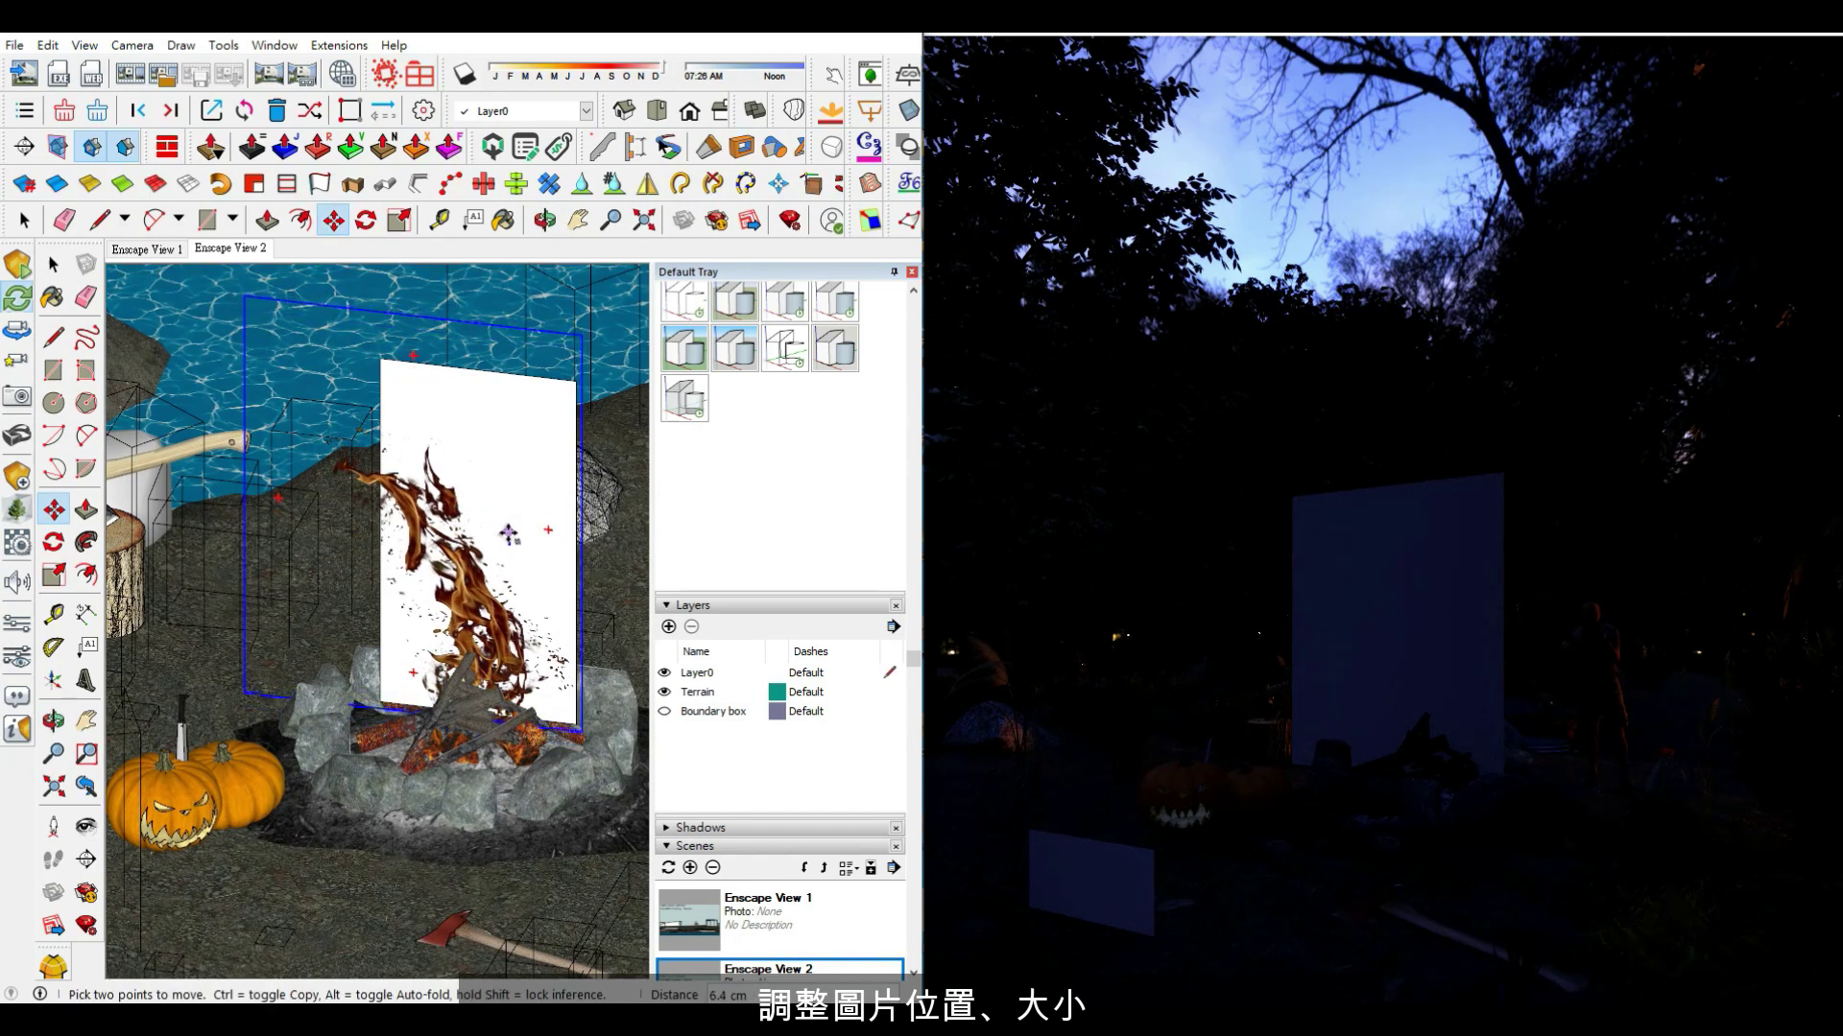
Explode the flame image, regroup it, and move it about 5 cm in front of the white face
{"action": "right_click", "coordinate": [456, 605]}
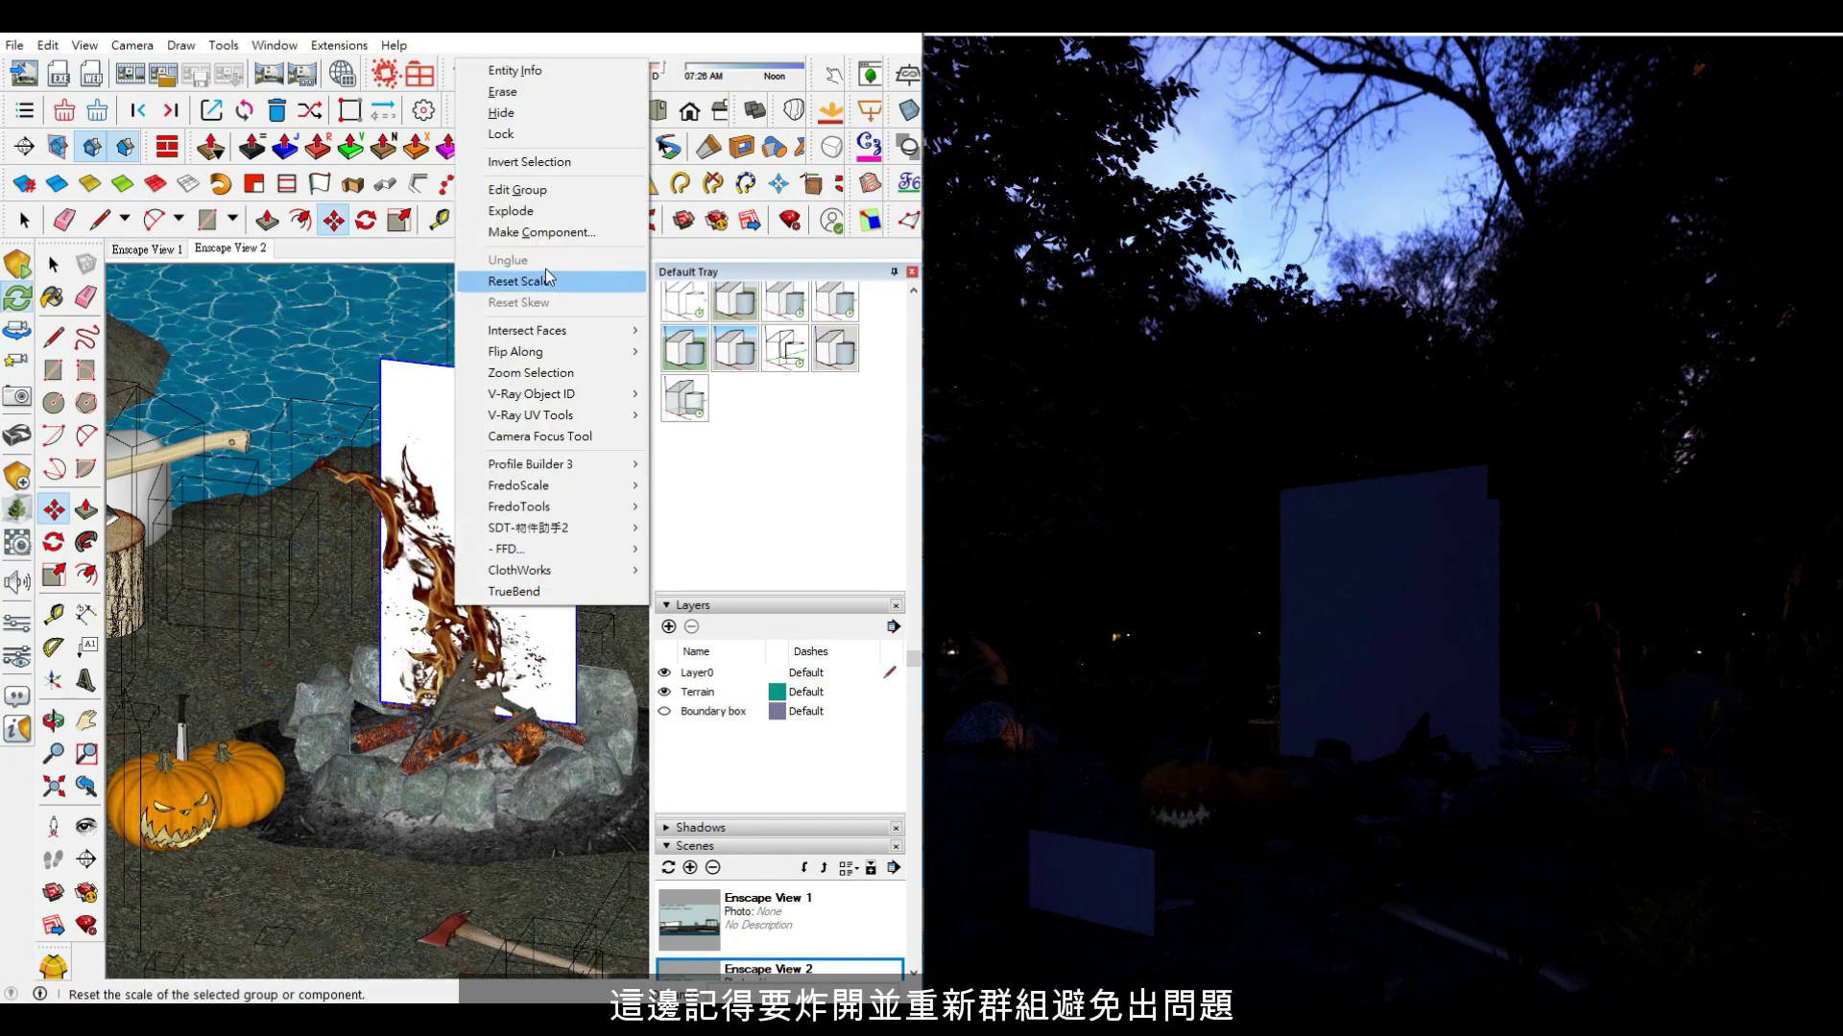
{"action": "left_click", "coordinate": [404, 495]}
{"action": "key", "text": "space"}
{"action": "right_click", "coordinate": [363, 477]}
{"action": "left_click", "coordinate": [477, 590]}
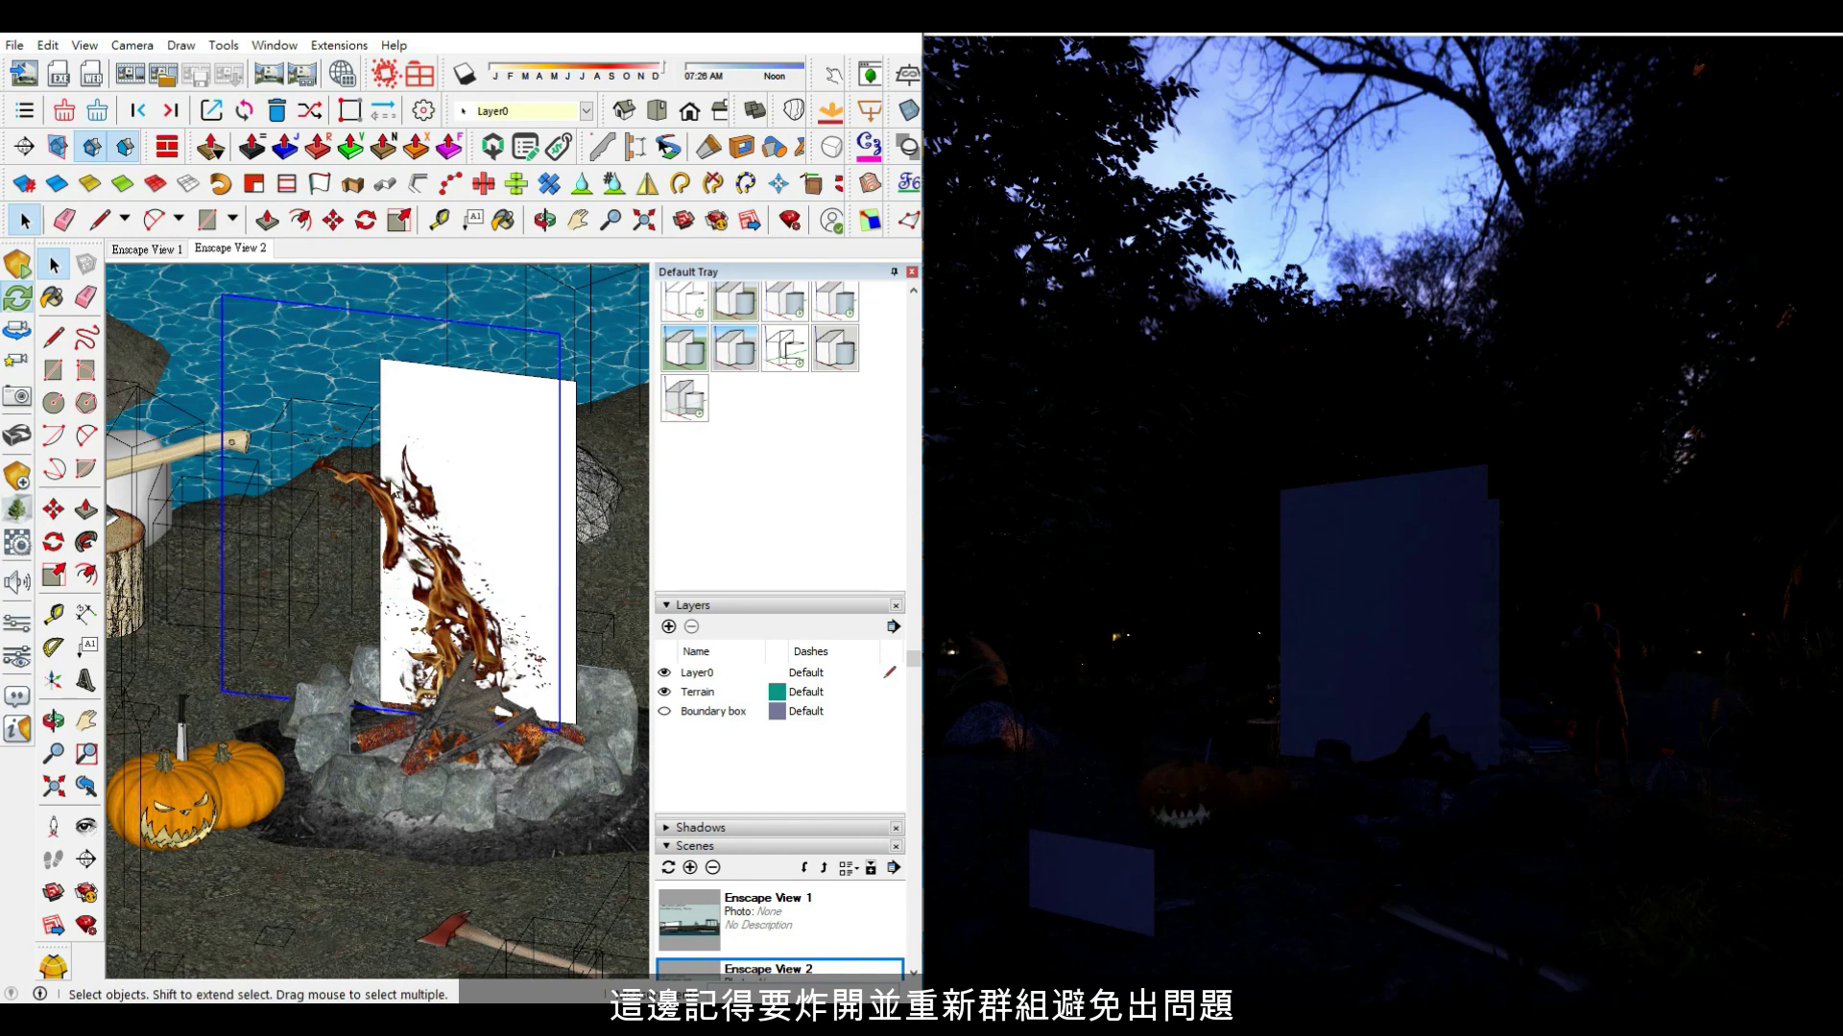
{"action": "scroll", "coordinate": [425, 533], "scroll_direction": "up", "scroll_amount": 1}
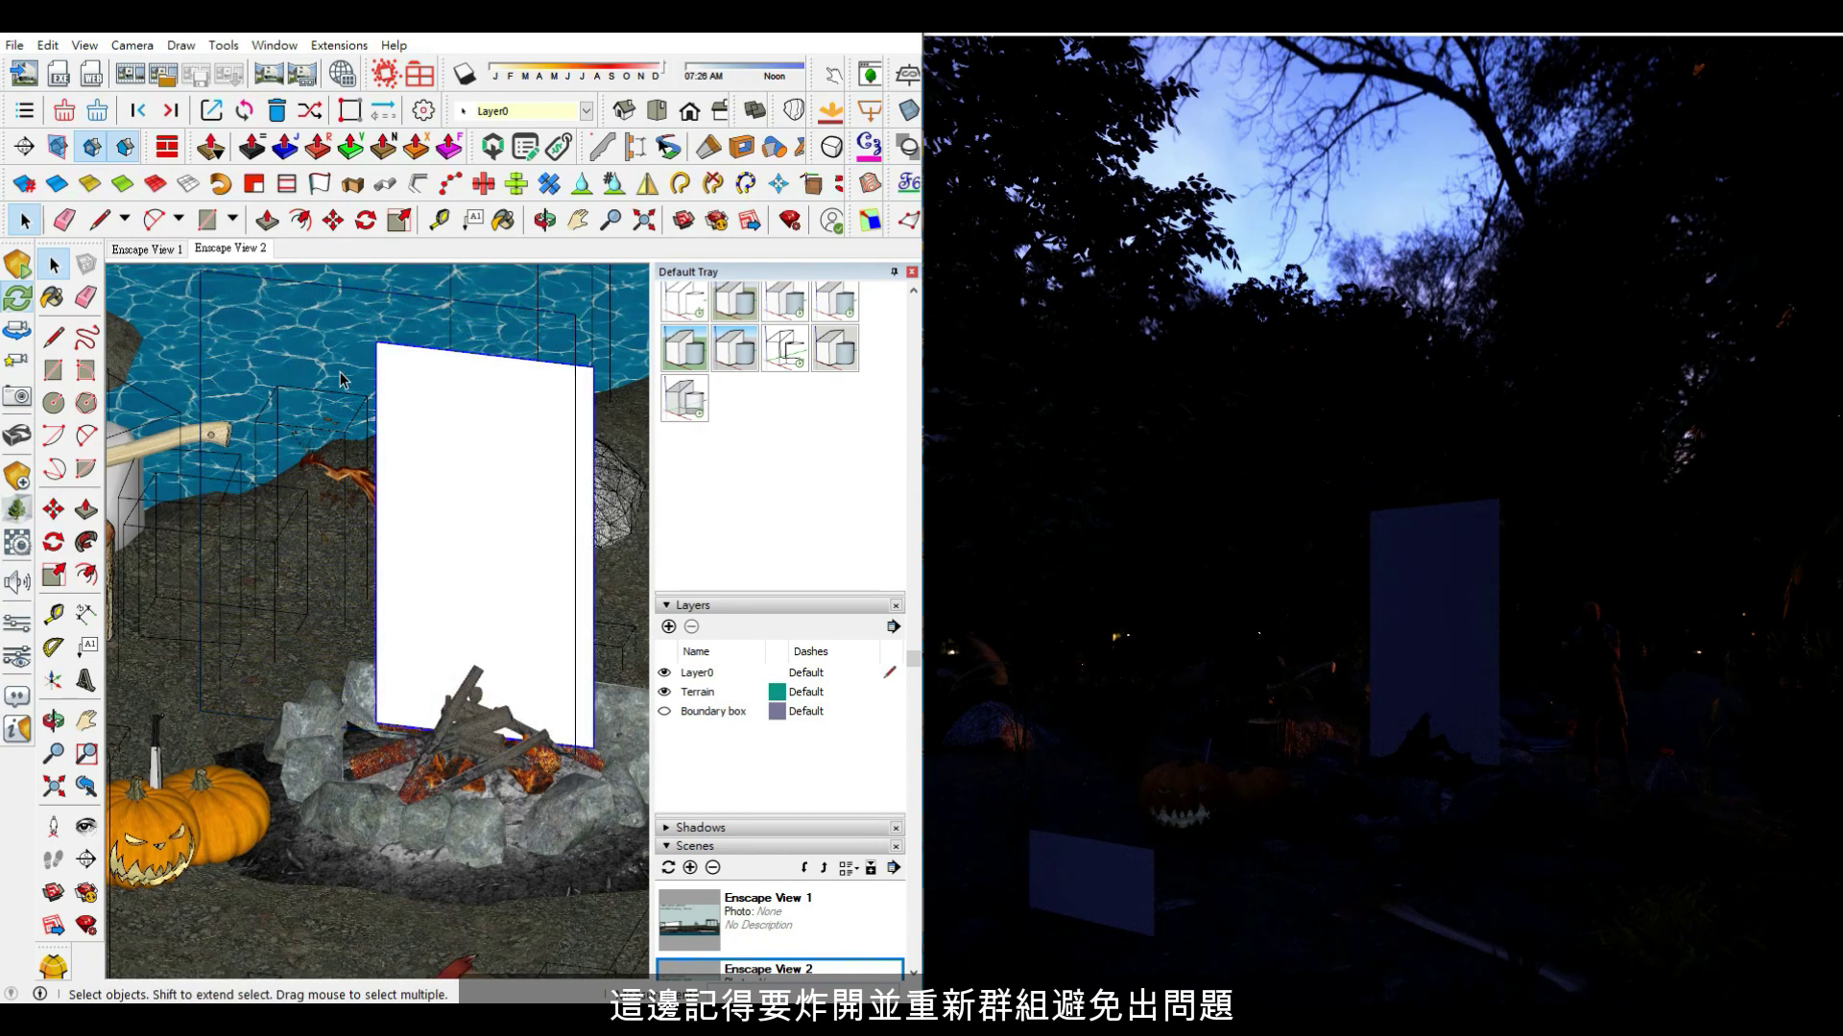
{"action": "left_click", "coordinate": [574, 757]}
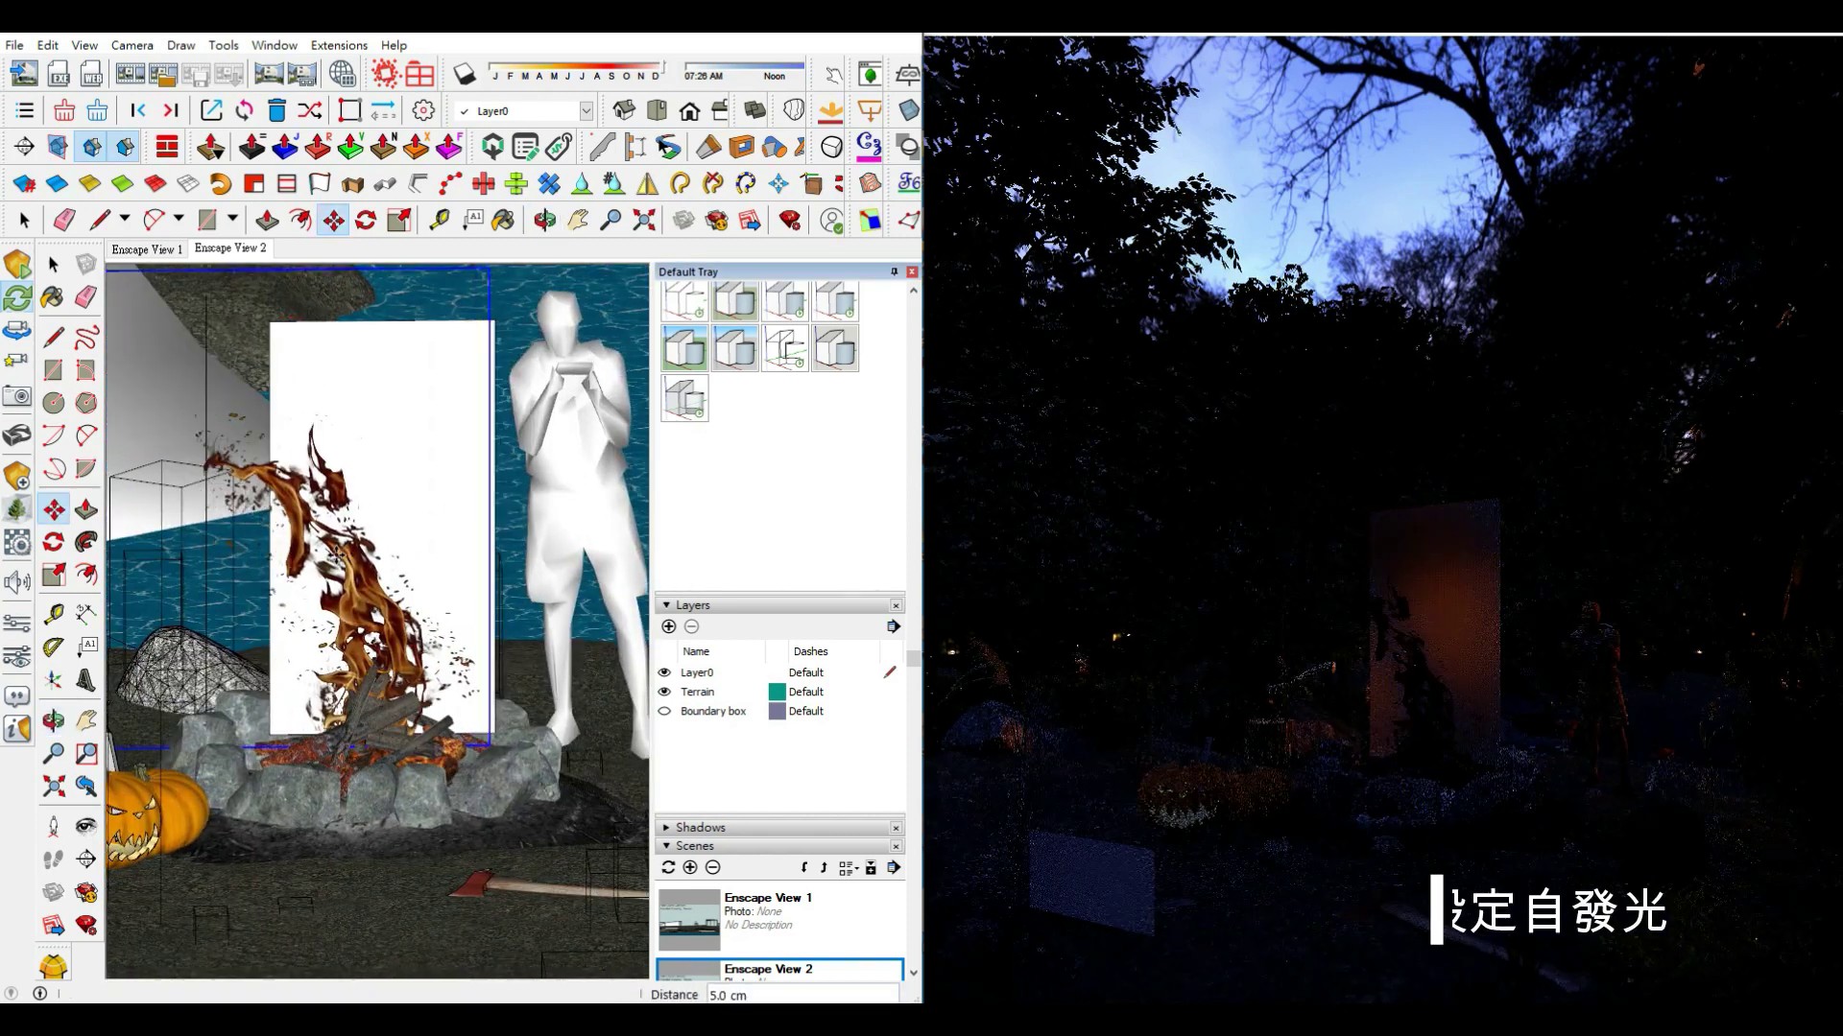
Open the Enscape material editor and sample the flame image to bring up its Fire material
{"action": "left_click", "coordinate": [44, 259]}
{"action": "middle_click_drag", "start_coordinate": [288, 479], "coordinate": [305, 443]}
{"action": "left_click", "coordinate": [26, 543]}
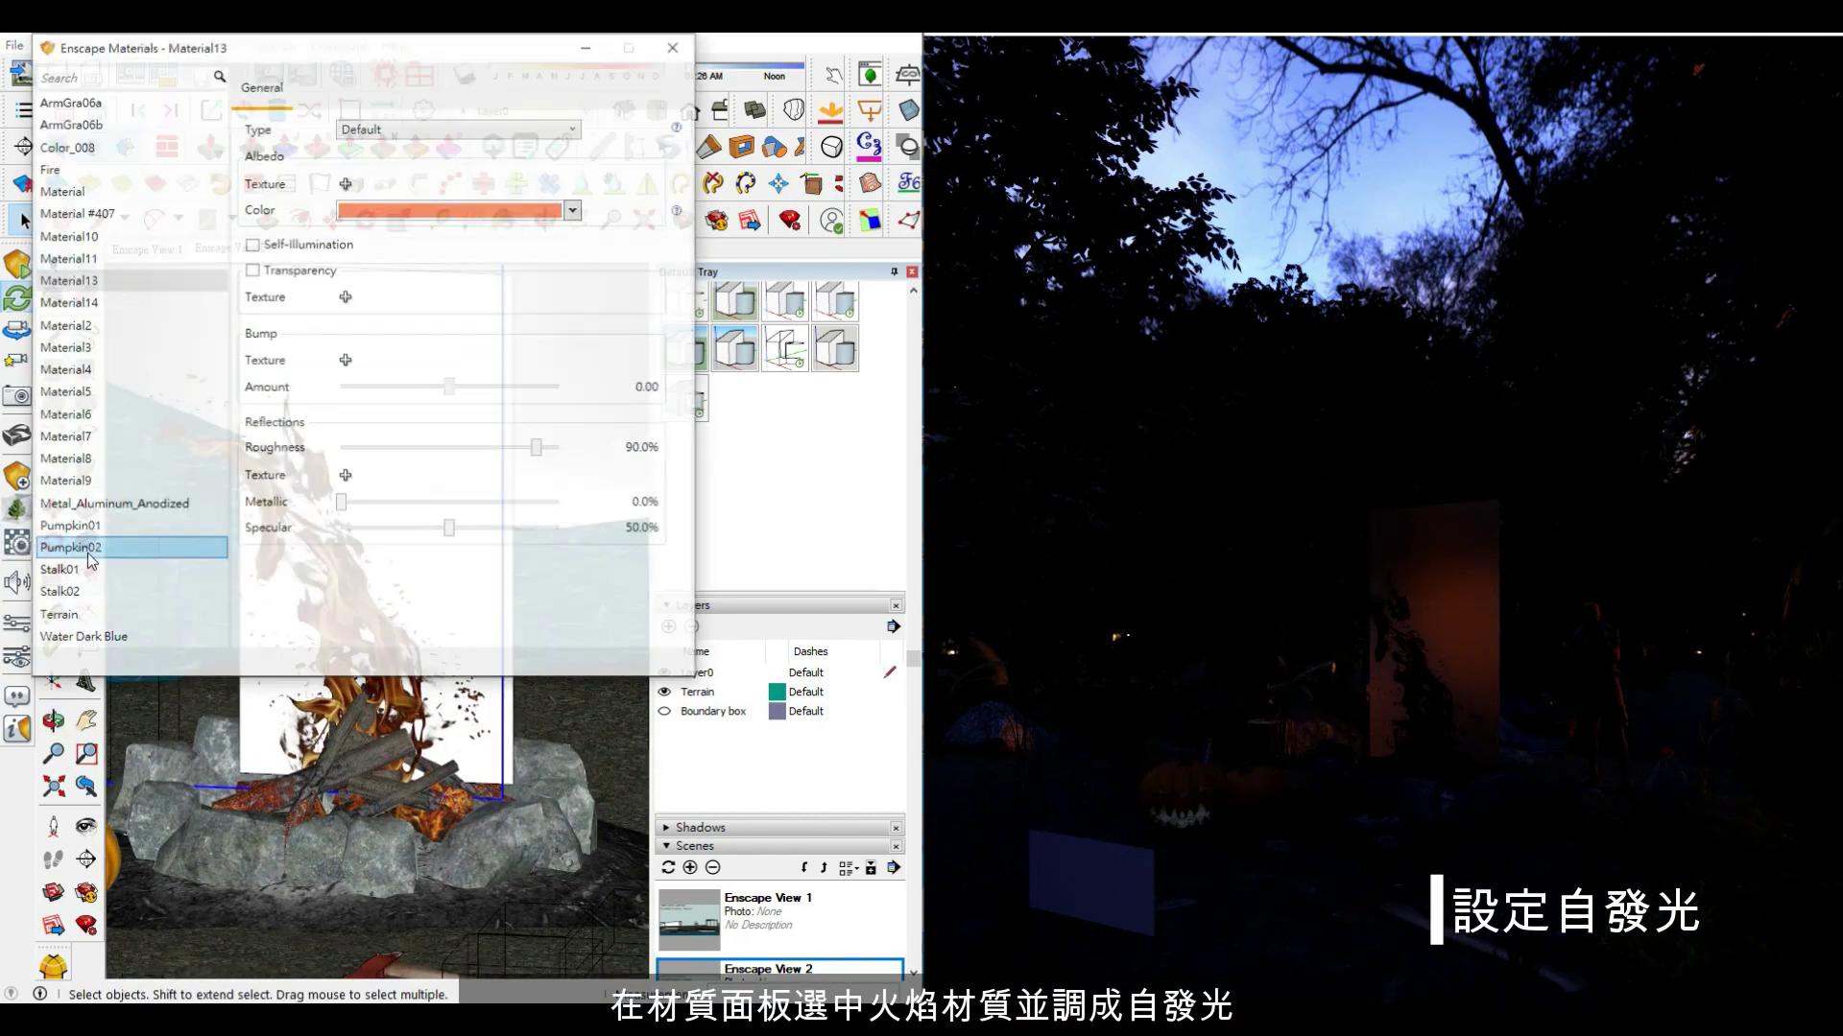
{"action": "left_click", "coordinate": [252, 244]}
{"action": "left_click_drag", "start_coordinate": [457, 48], "coordinate": [1450, 256]}
{"action": "scroll", "coordinate": [831, 463], "scroll_direction": "up", "scroll_amount": 10}
{"action": "left_click", "coordinate": [892, 573]}
{"action": "left_click", "coordinate": [349, 677]}
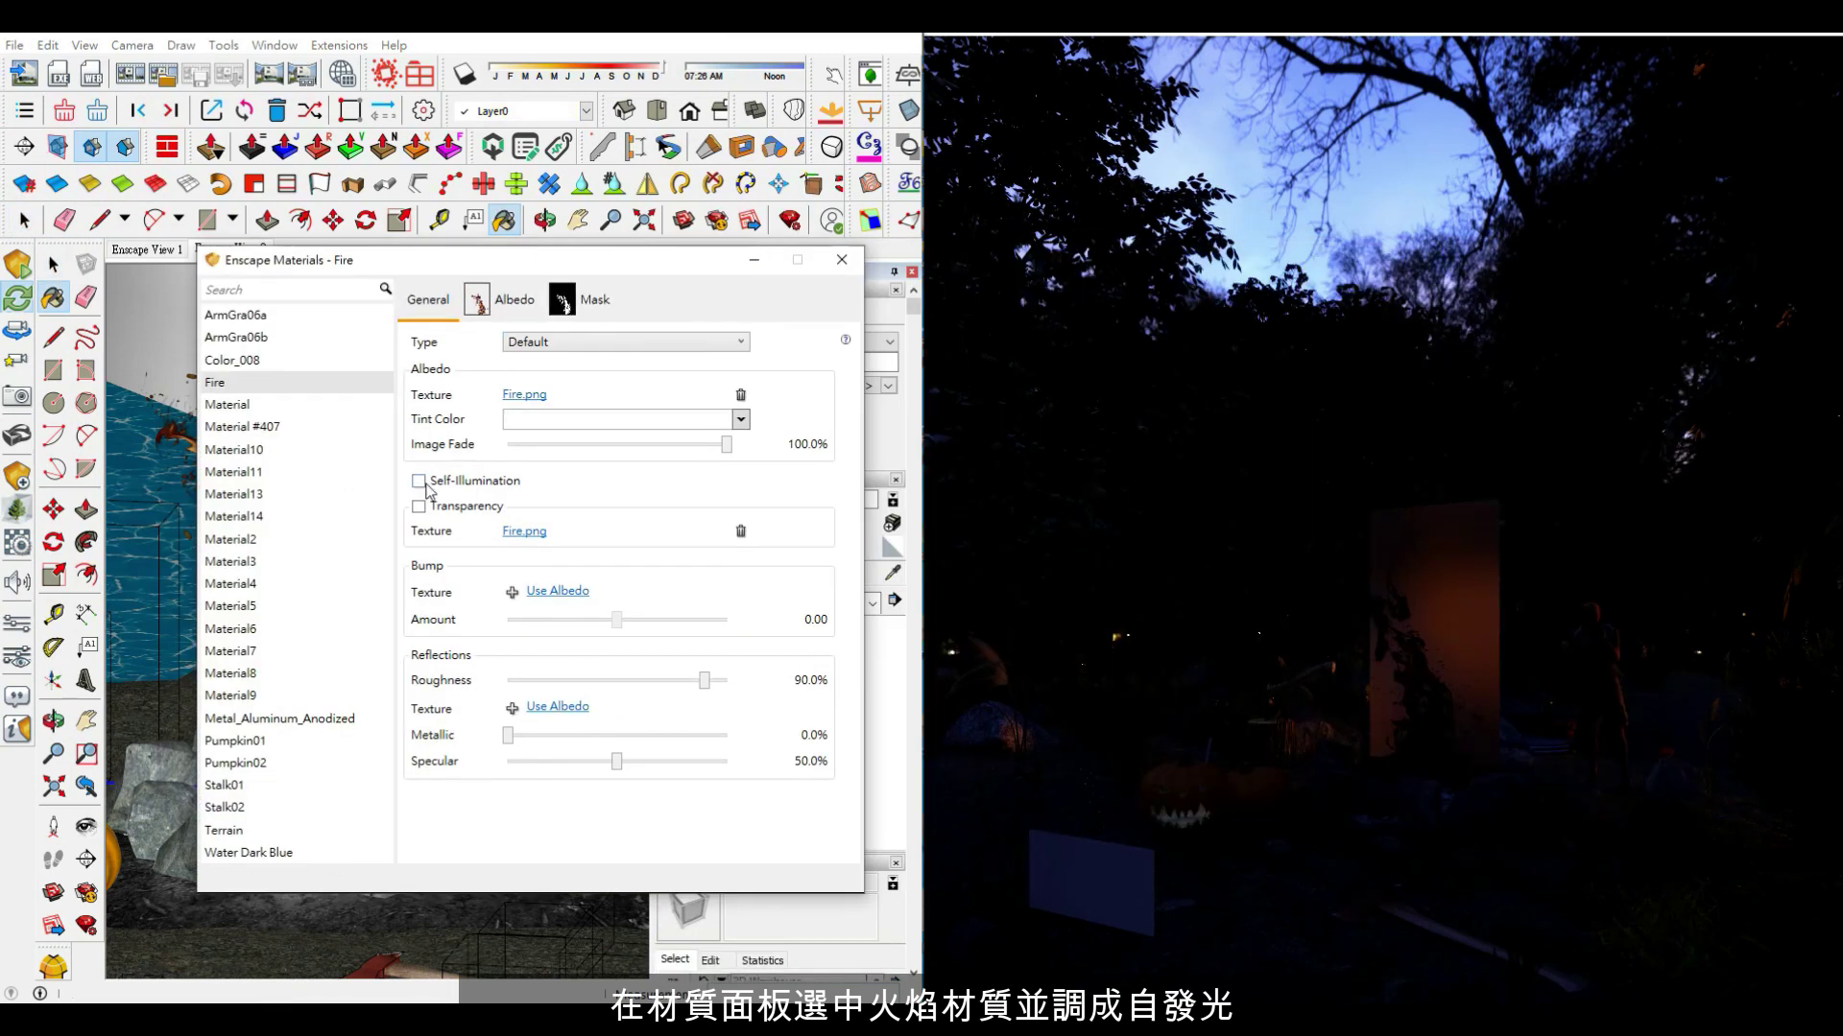
Make the Fire material self-illuminating with the orange-red emission color #FF6D3B and a slightly higher luminance
{"action": "left_click", "coordinate": [418, 480]}
{"action": "left_click", "coordinate": [740, 532]}
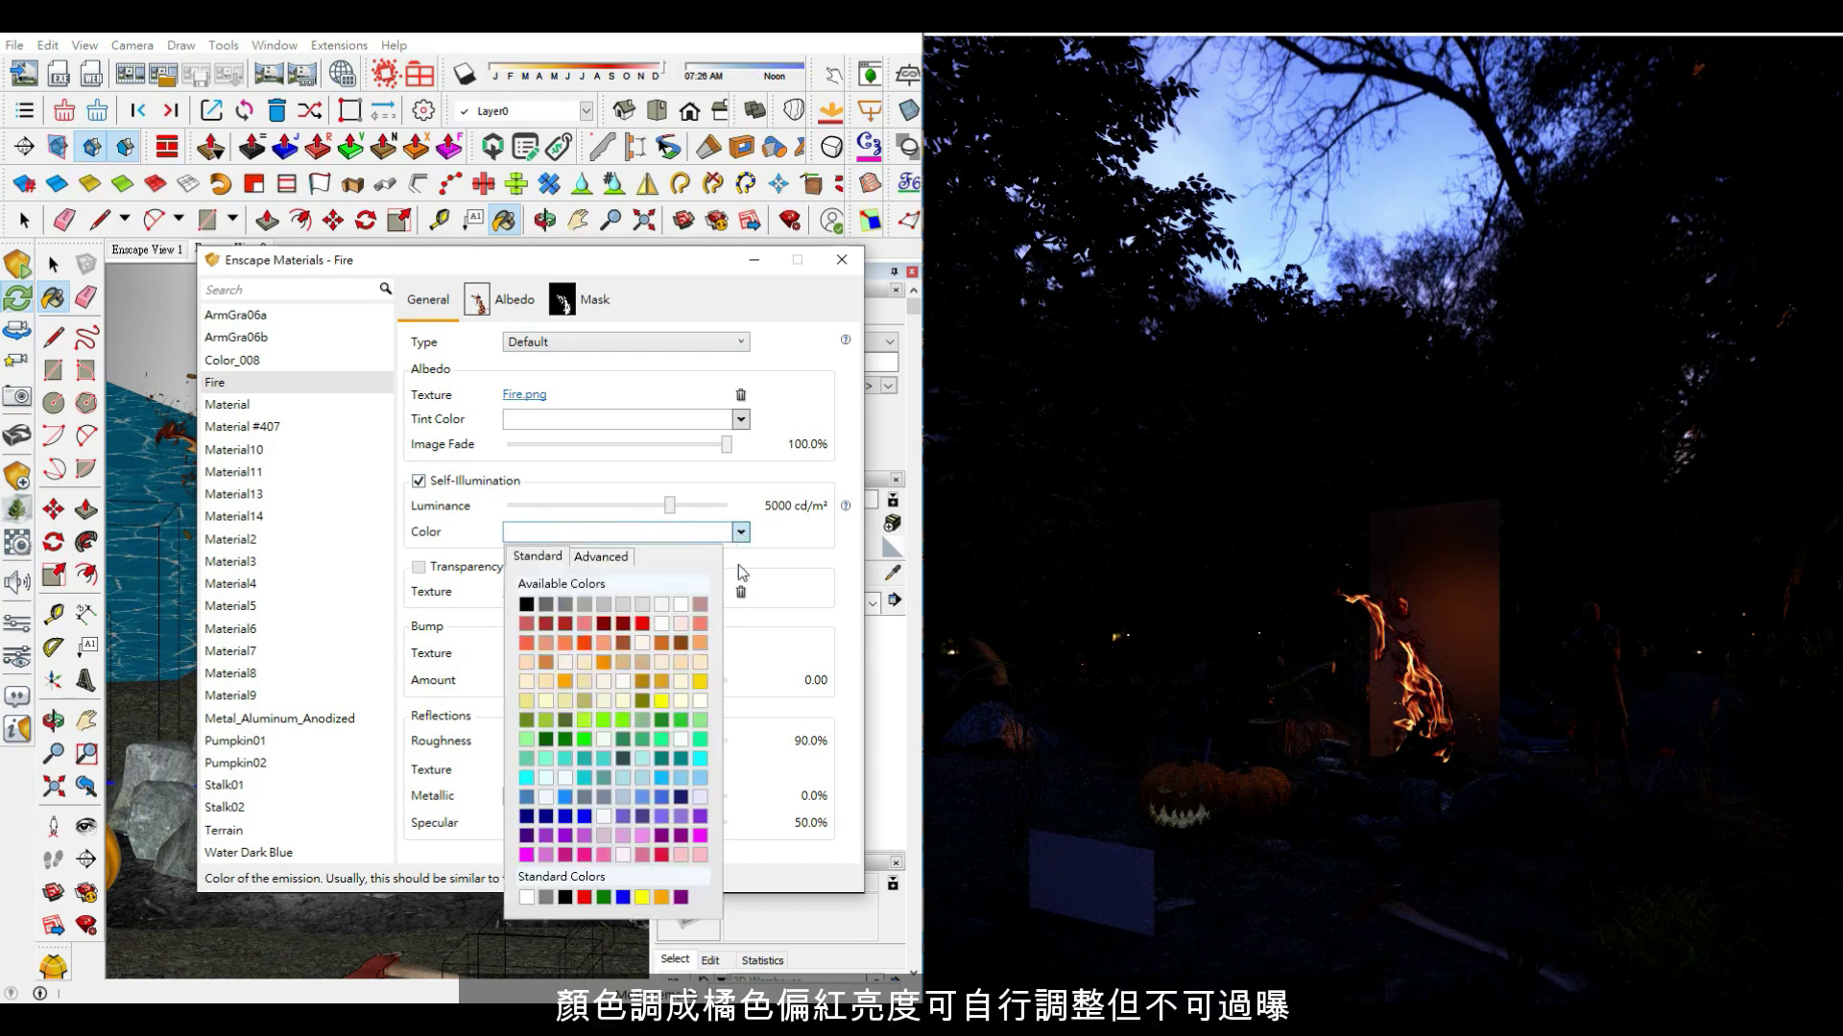
{"action": "left_click", "coordinate": [700, 653]}
{"action": "left_click", "coordinate": [740, 532]}
{"action": "left_click", "coordinate": [601, 556]}
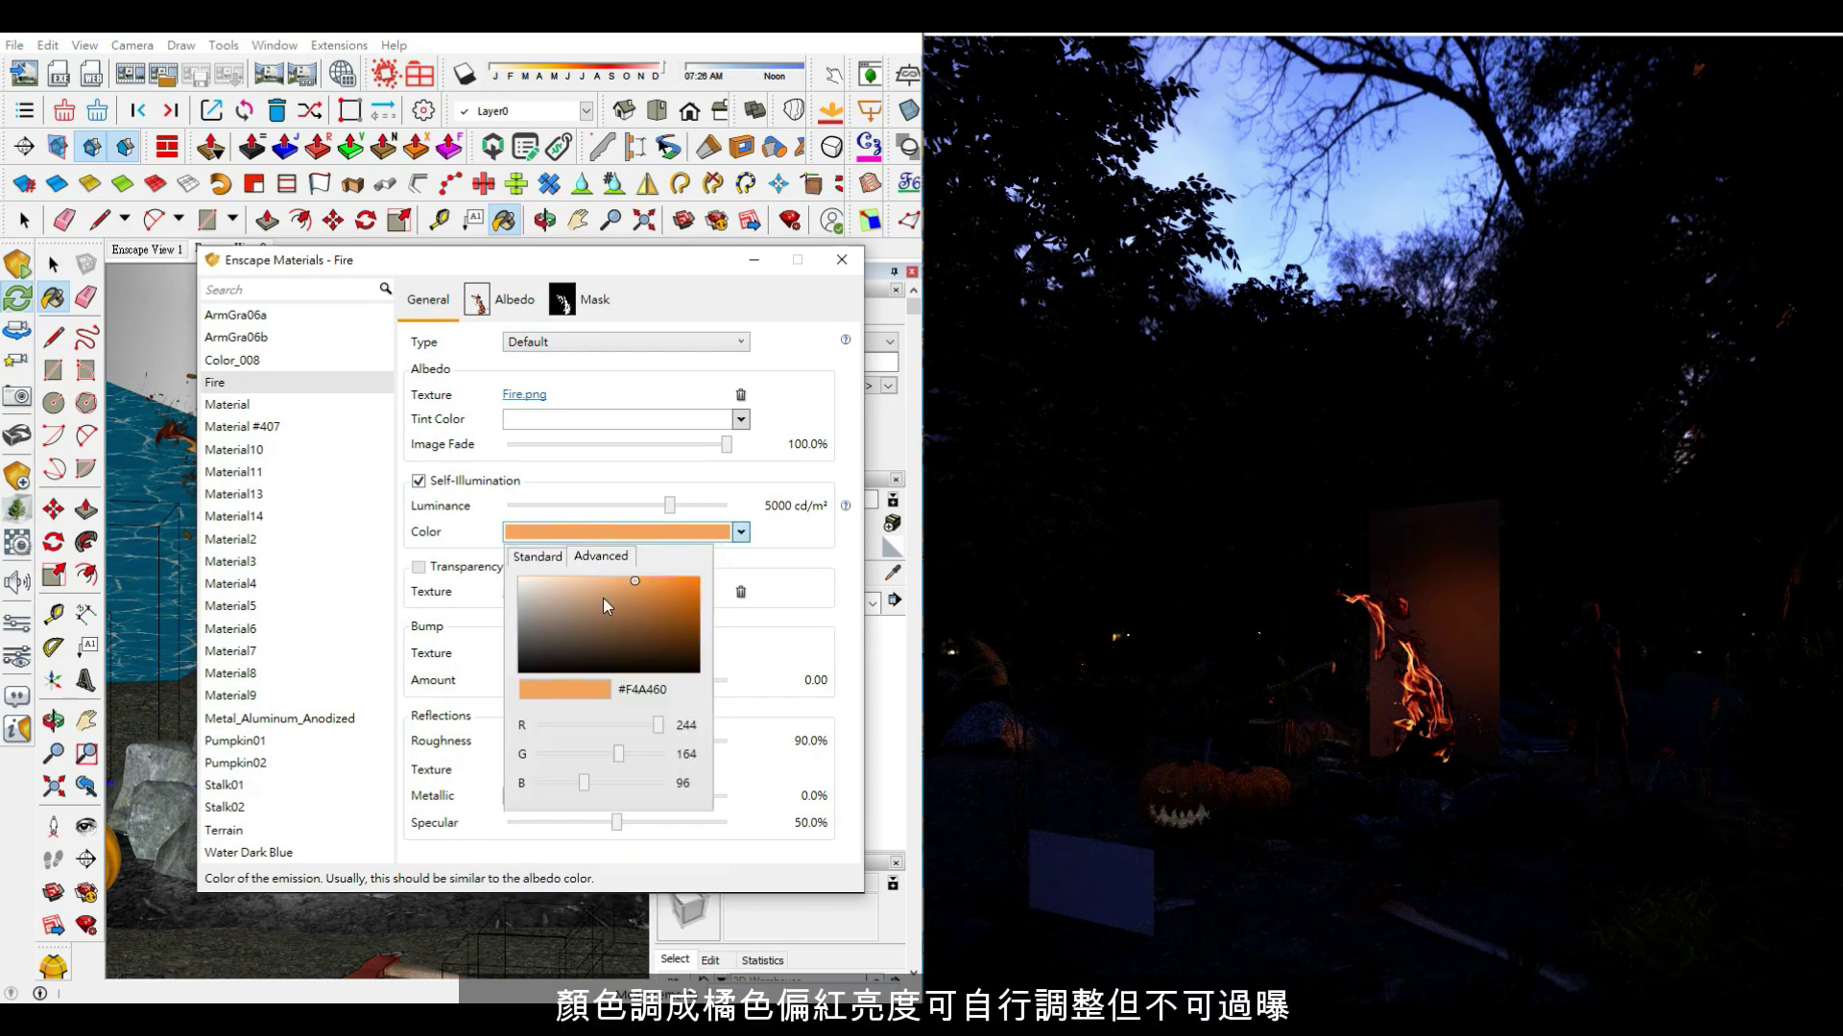
{"action": "mouse_move", "coordinate": [641, 580]}
{"action": "left_mouse_down"}
{"action": "mouse_move", "coordinate": [718, 568]}
{"action": "mouse_move", "coordinate": [671, 583]}
{"action": "left_mouse_up"}
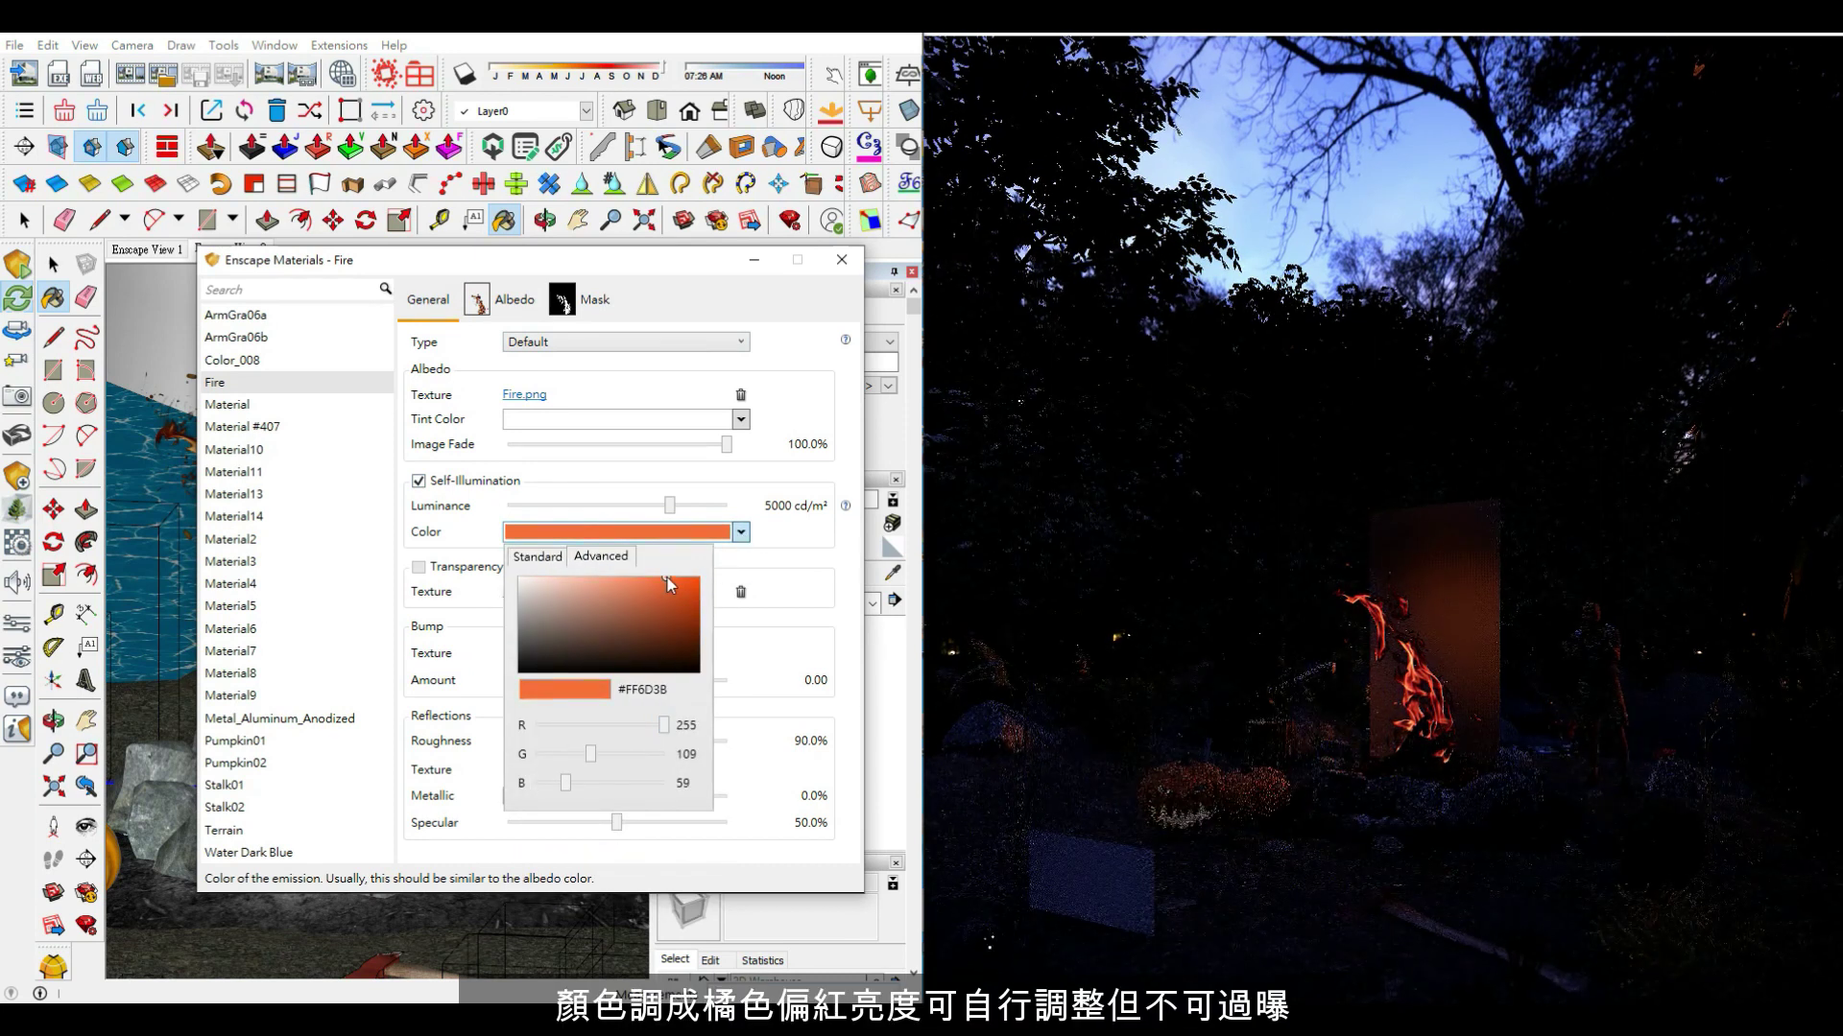
{"action": "left_click", "coordinate": [671, 508]}
{"action": "left_click_drag", "start_coordinate": [671, 508], "coordinate": [688, 510]}
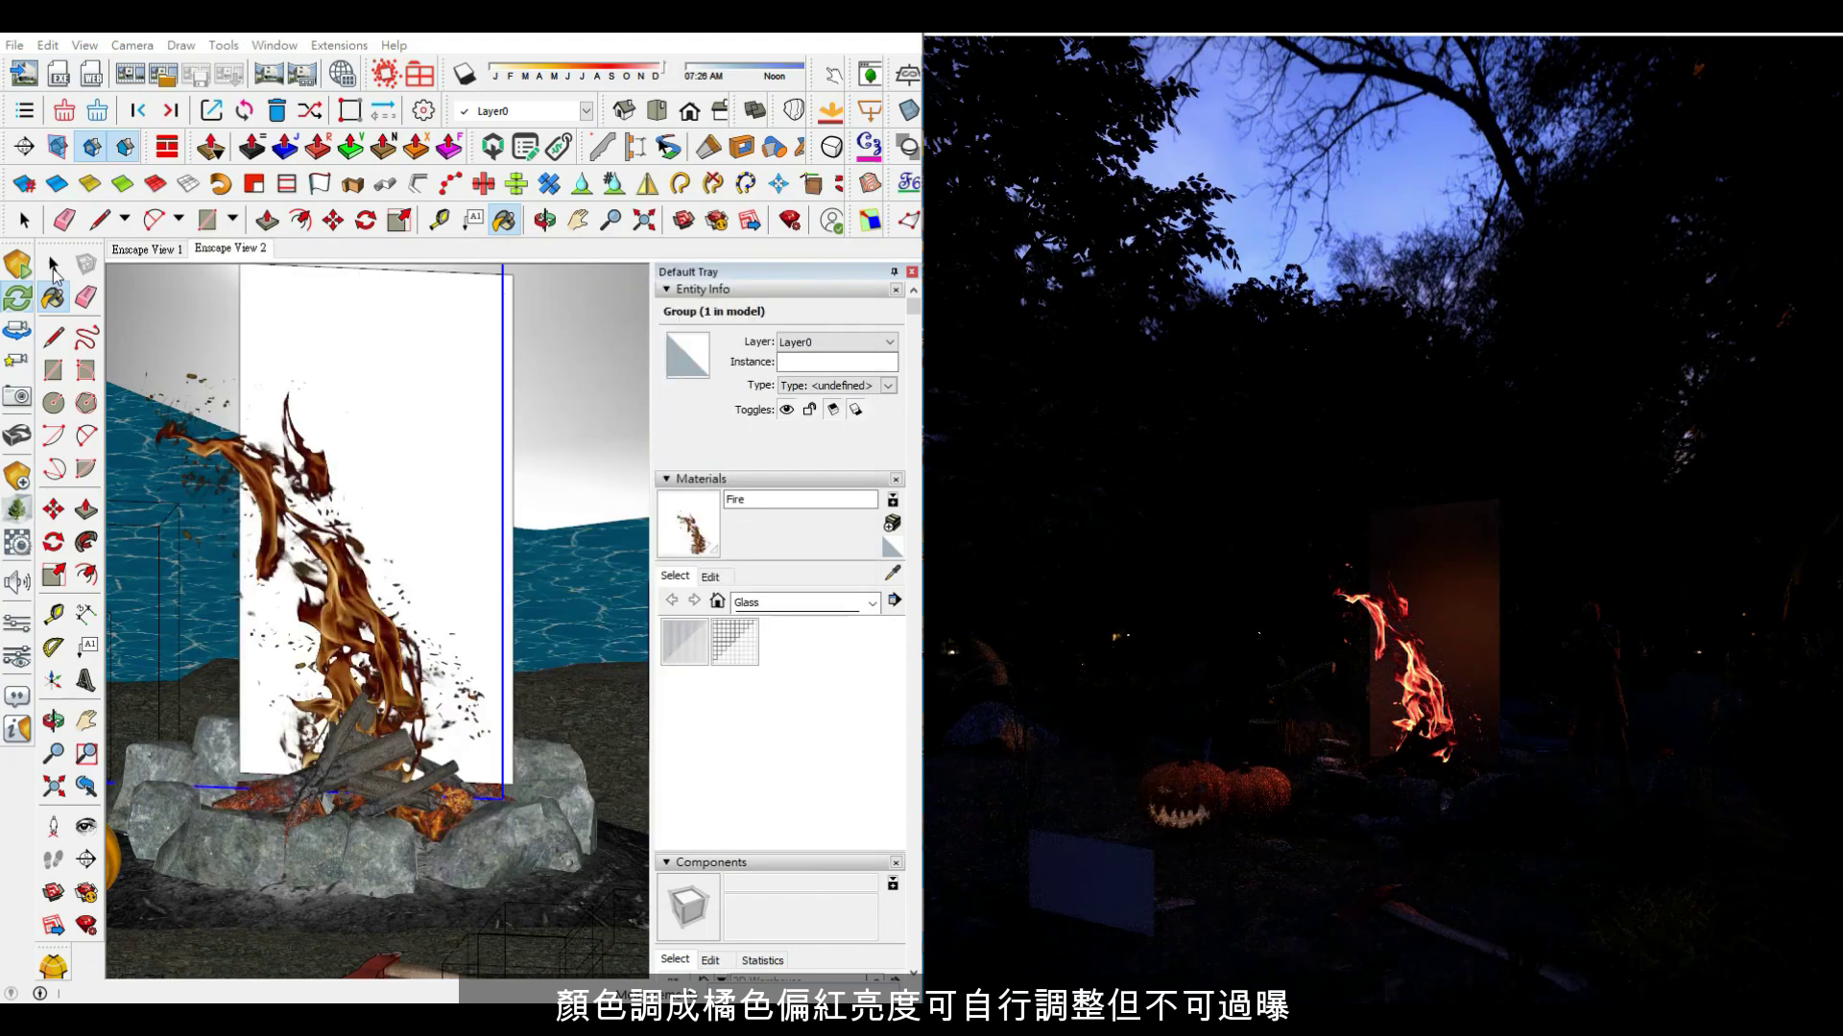
Delete the white vertical alignment face behind the flames
{"action": "key", "text": "space"}
{"action": "left_click", "coordinate": [419, 577]}
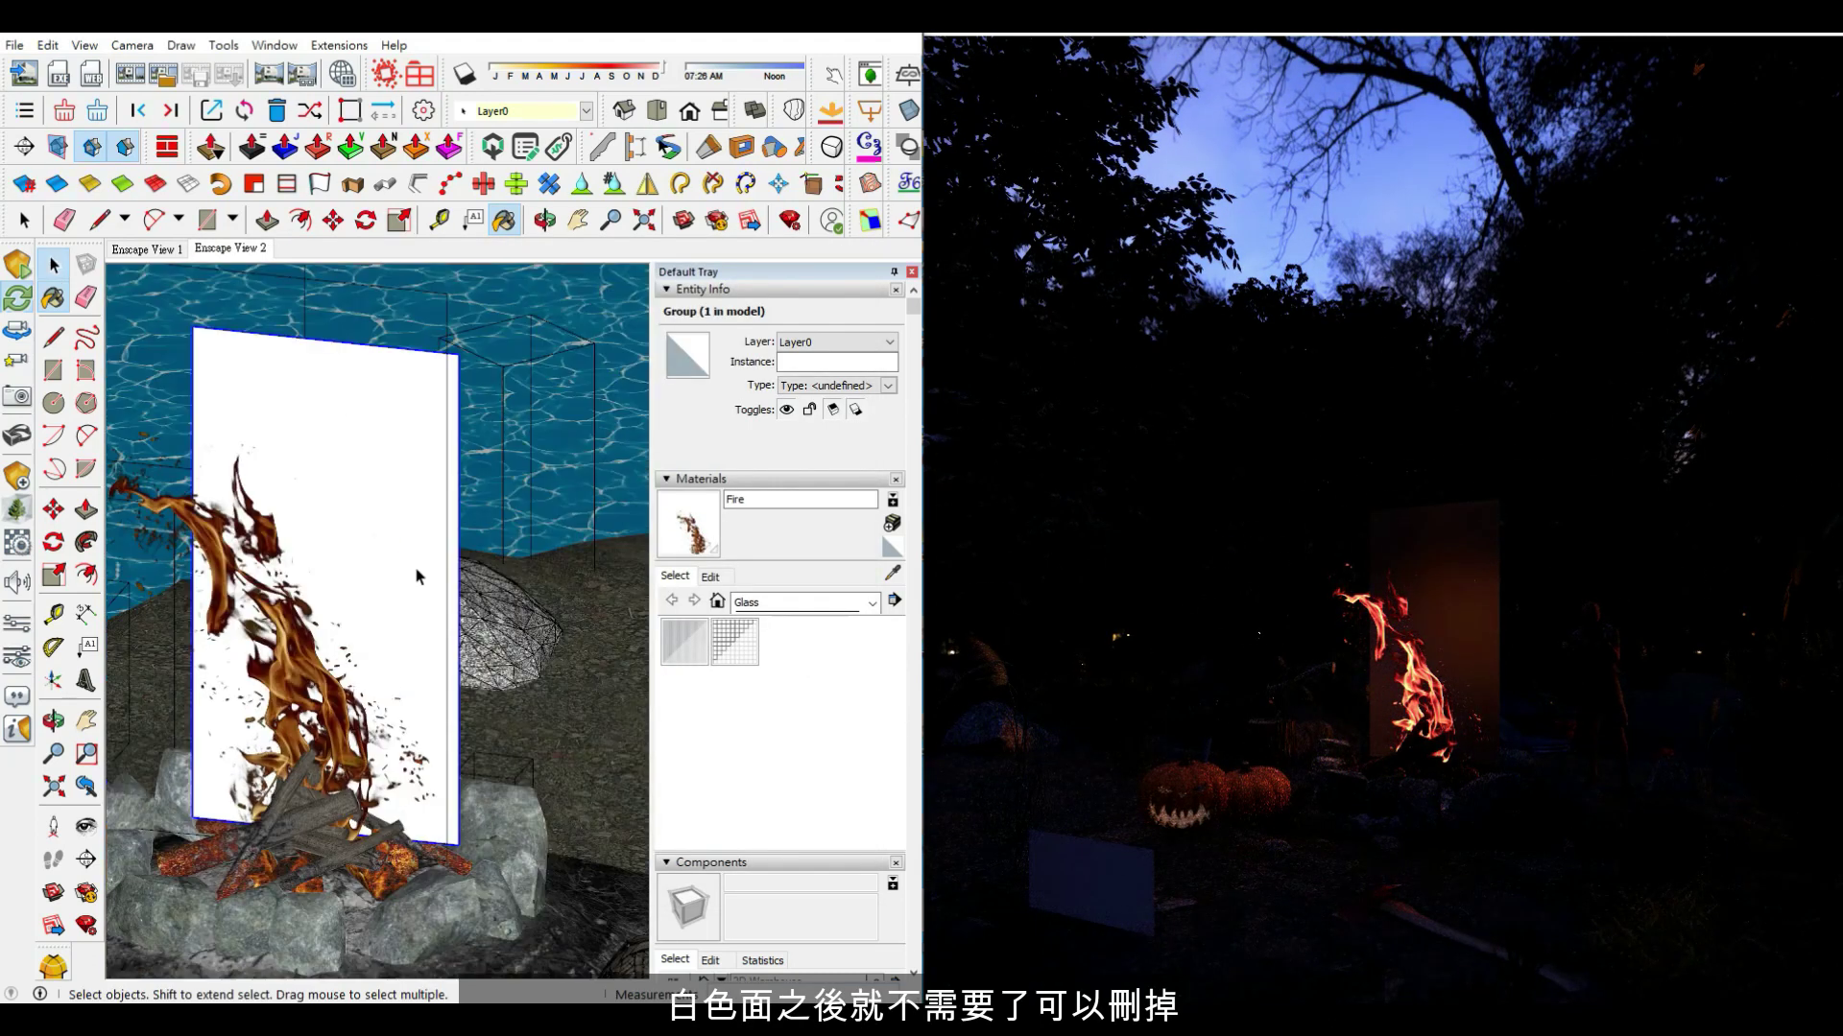
{"action": "key", "text": "Delete"}
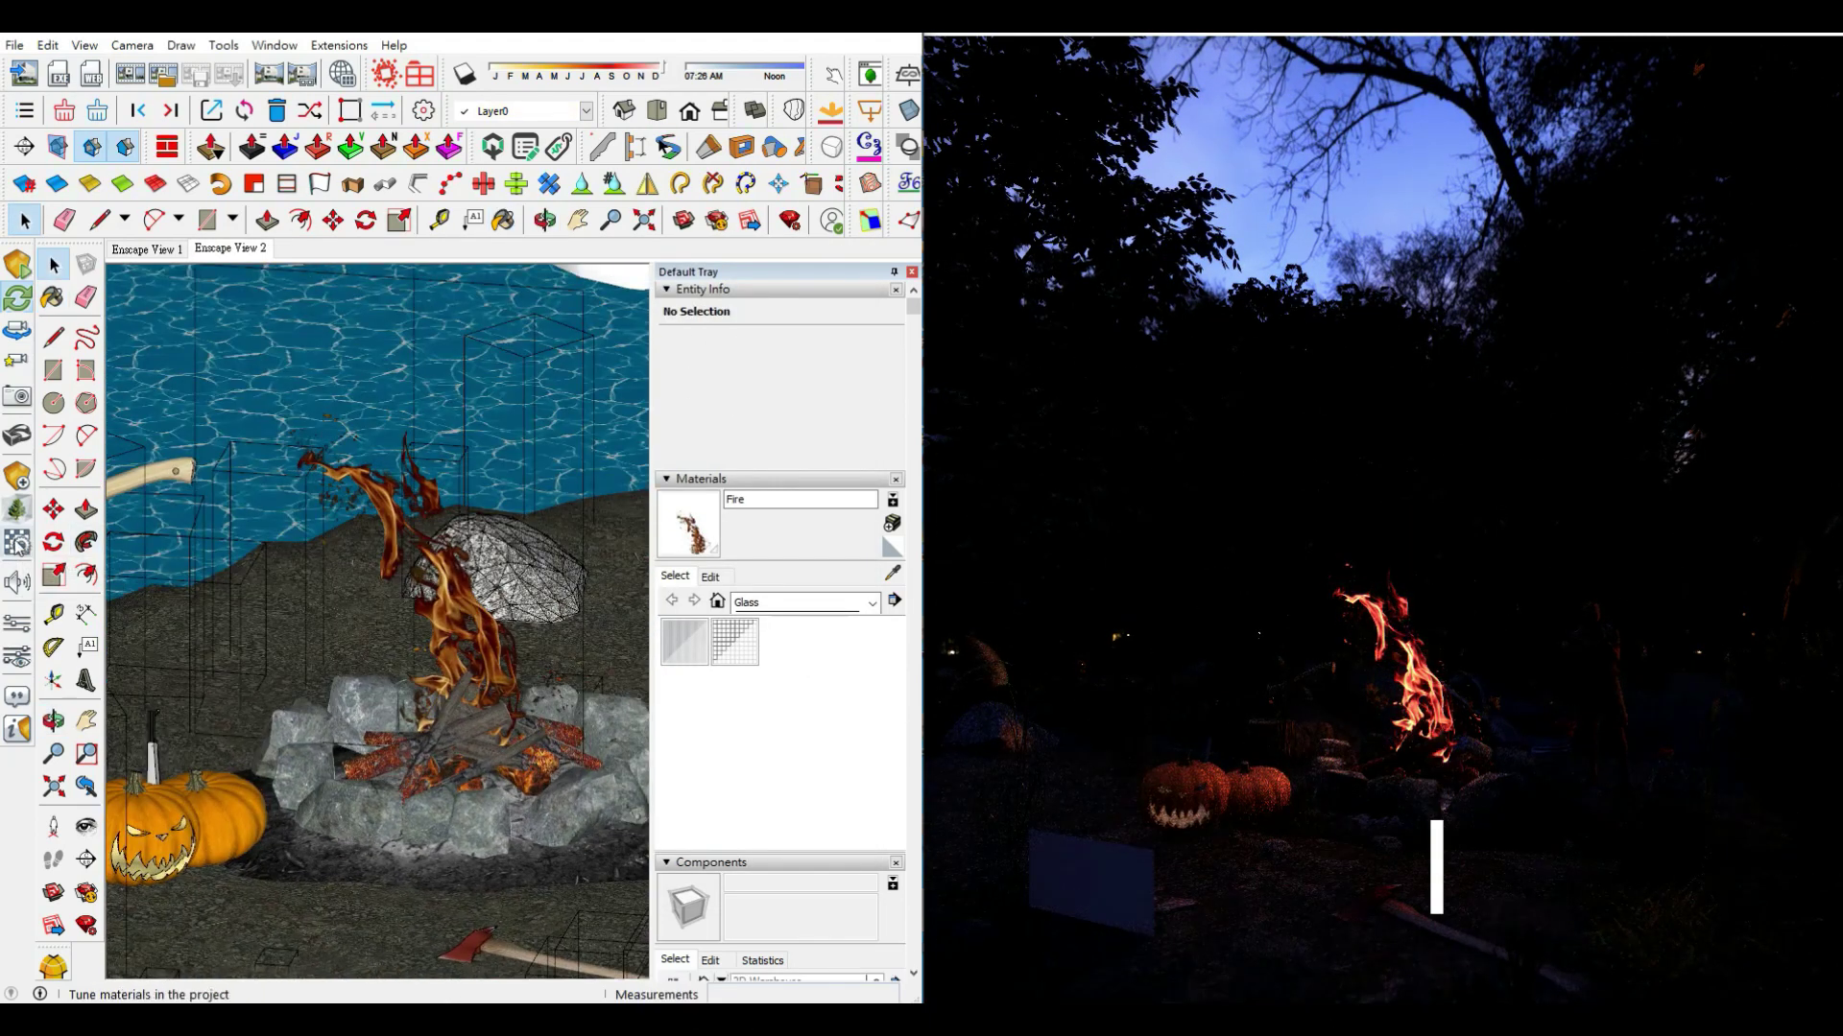
Place an Enscape sphere light at the center of the flames and paint it with a new orange material named Material1
{"action": "left_click", "coordinate": [19, 476]}
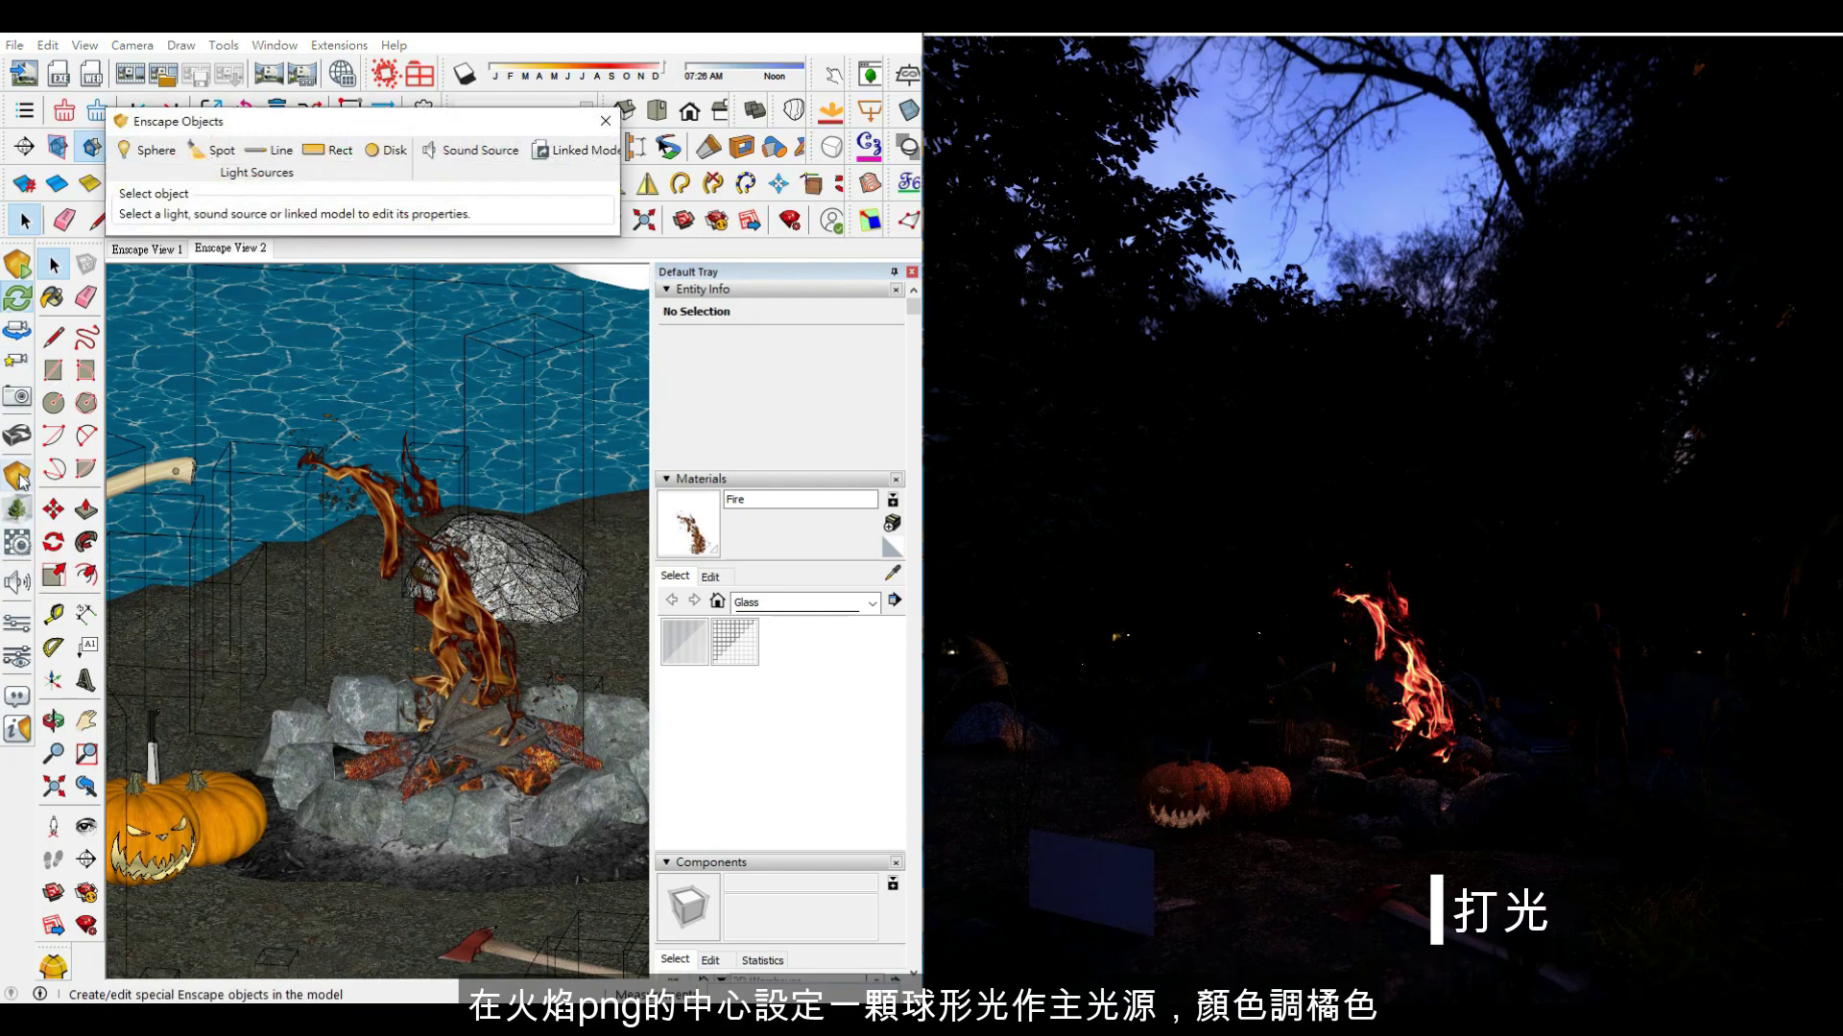
{"action": "left_click", "coordinate": [470, 672]}
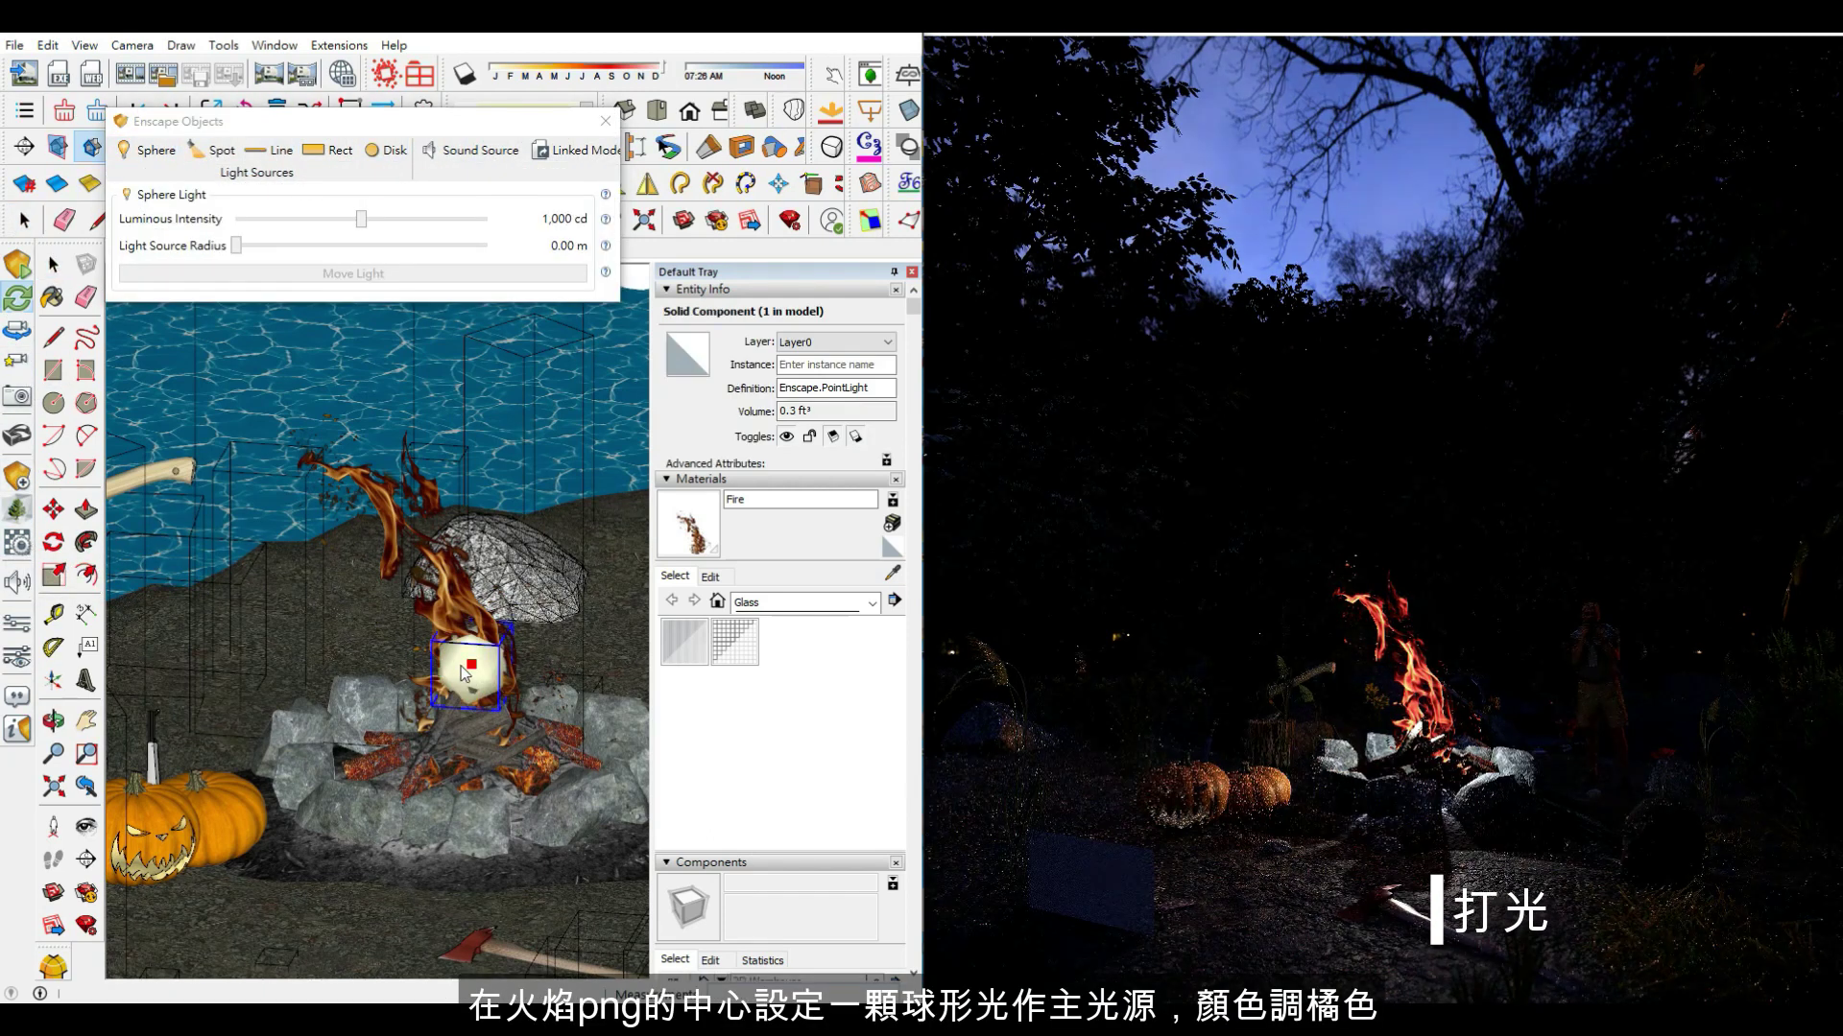
{"action": "left_click", "coordinate": [891, 522]}
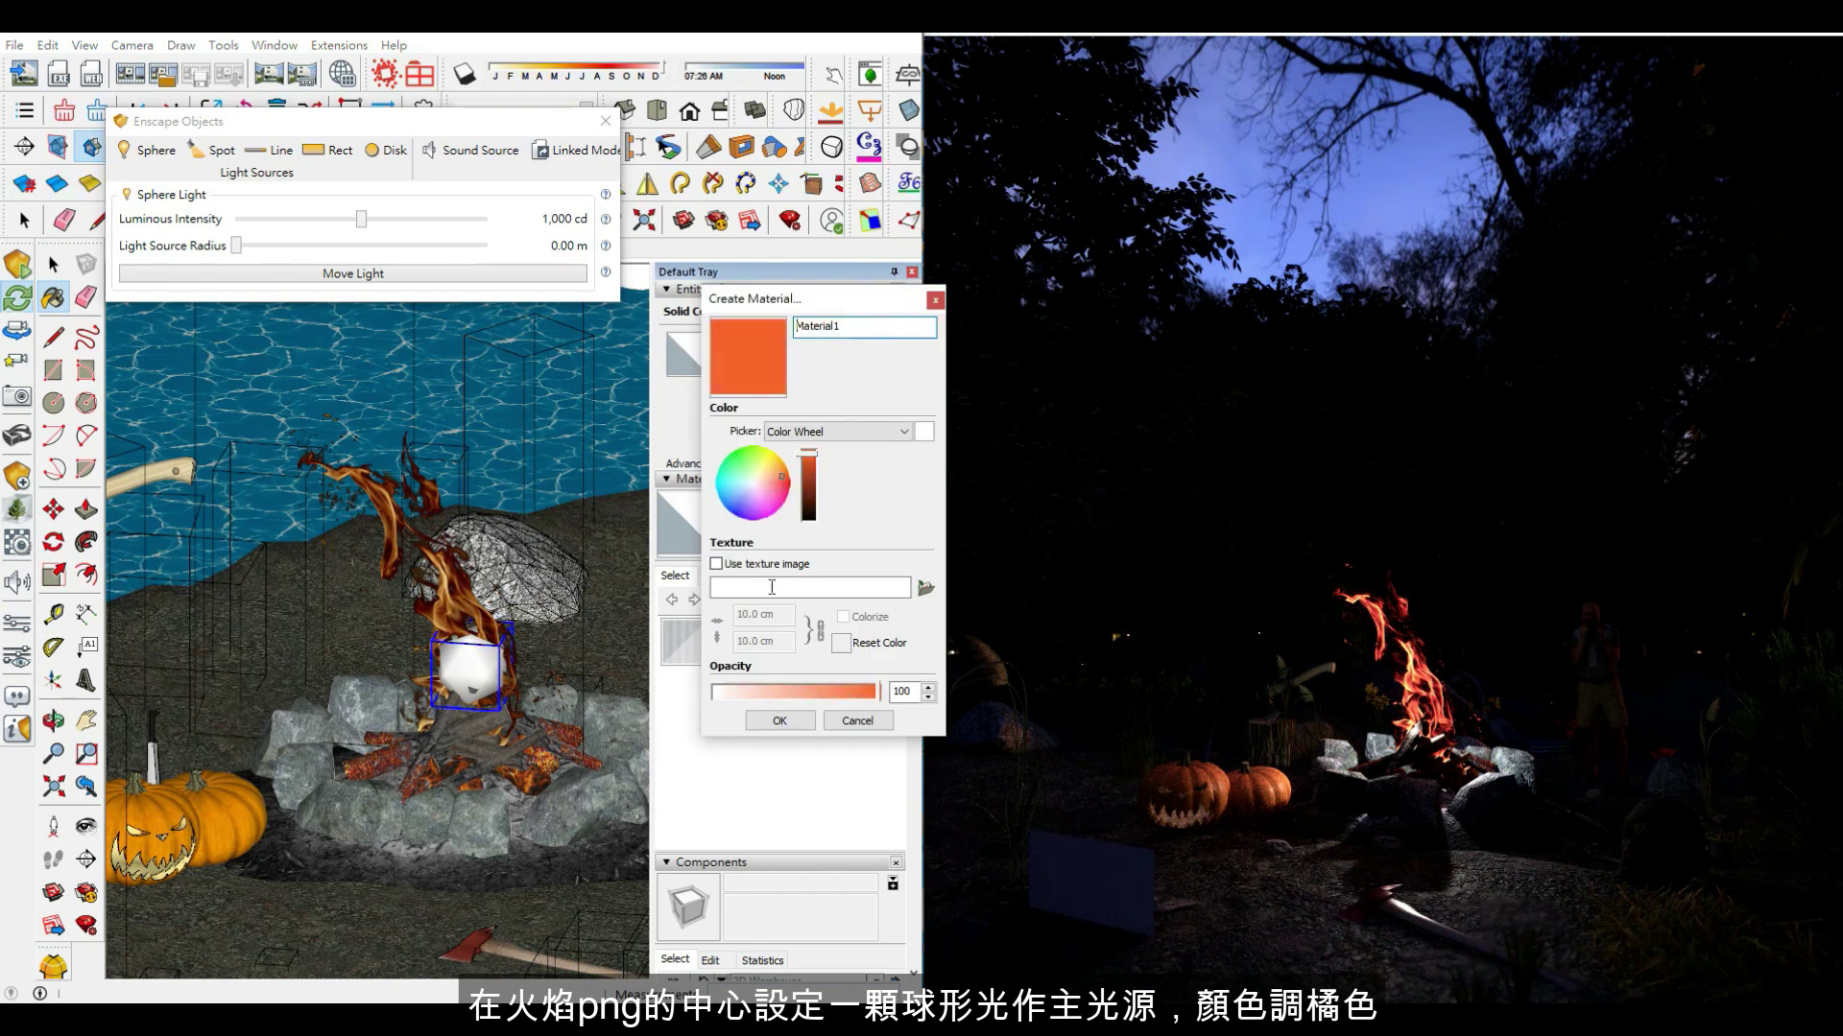
{"action": "left_click", "coordinate": [779, 720]}
{"action": "left_click", "coordinate": [475, 667]}
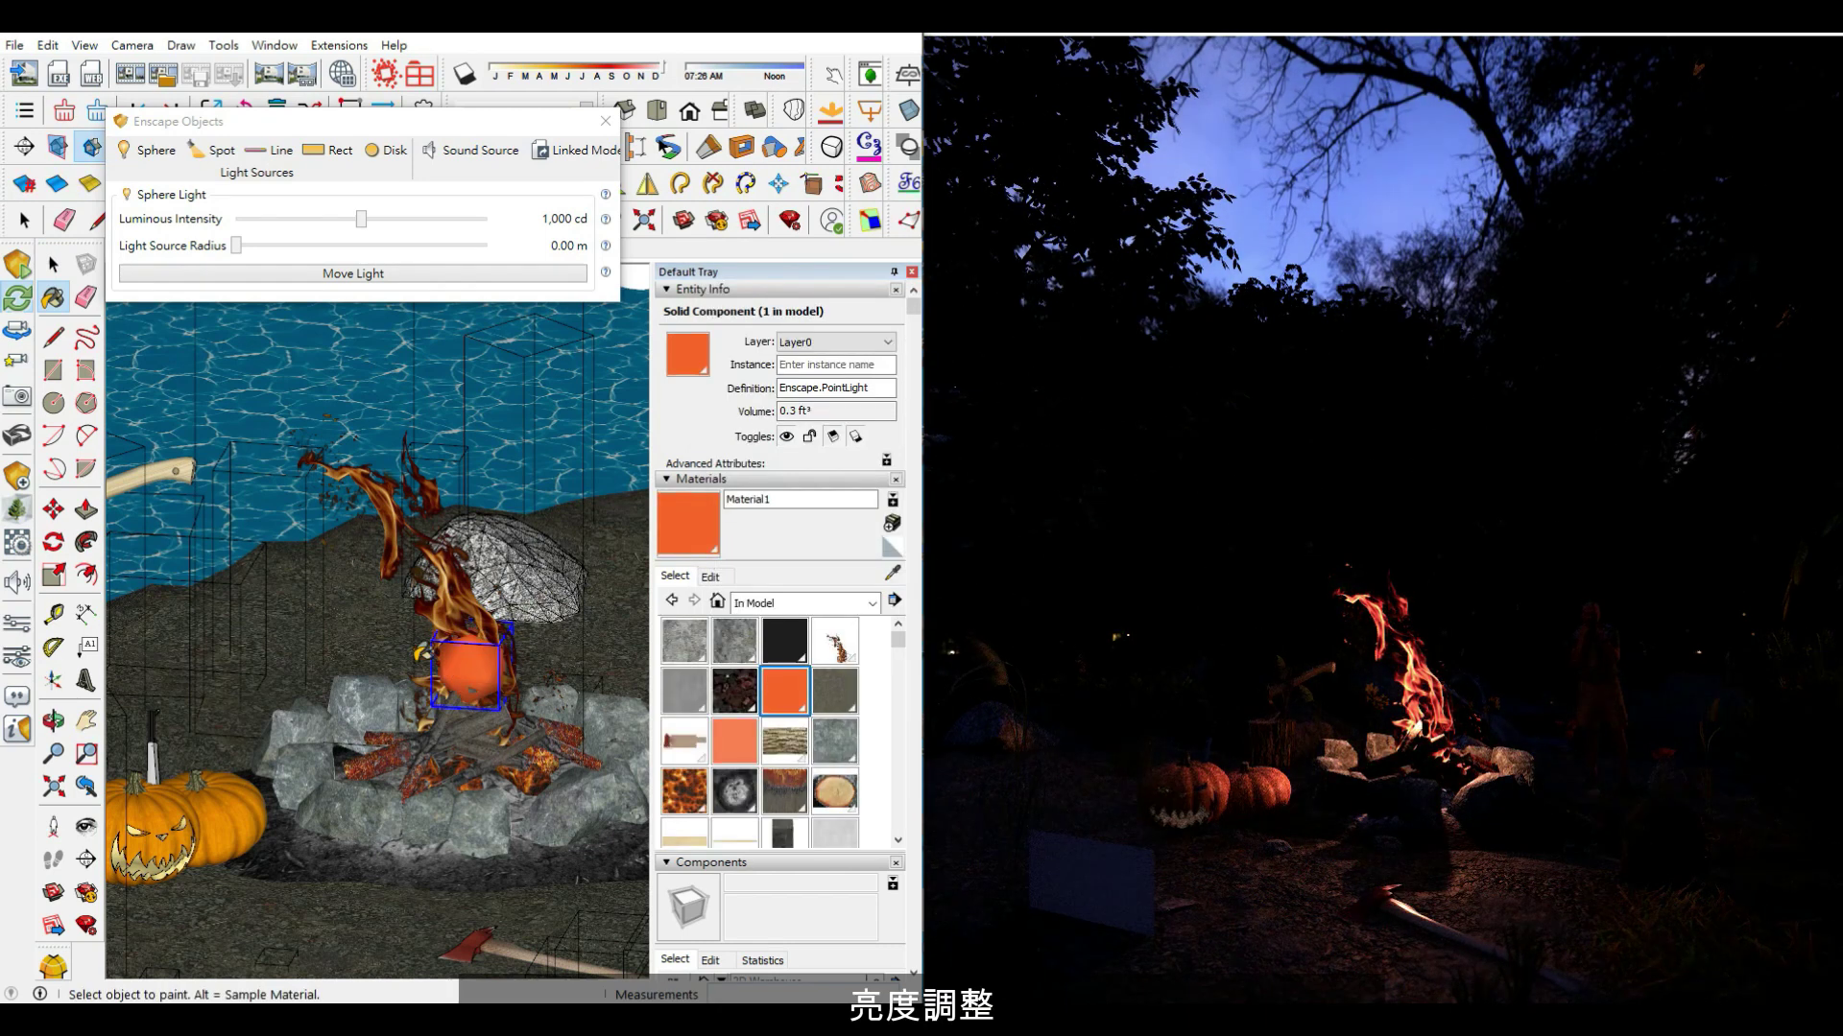
Raise the sphere light about 5 cm and set its luminous intensity to about 2,748 cd with a 0.43 m source radius
{"action": "left_click", "coordinate": [470, 609]}
{"action": "left_click", "coordinate": [469, 597]}
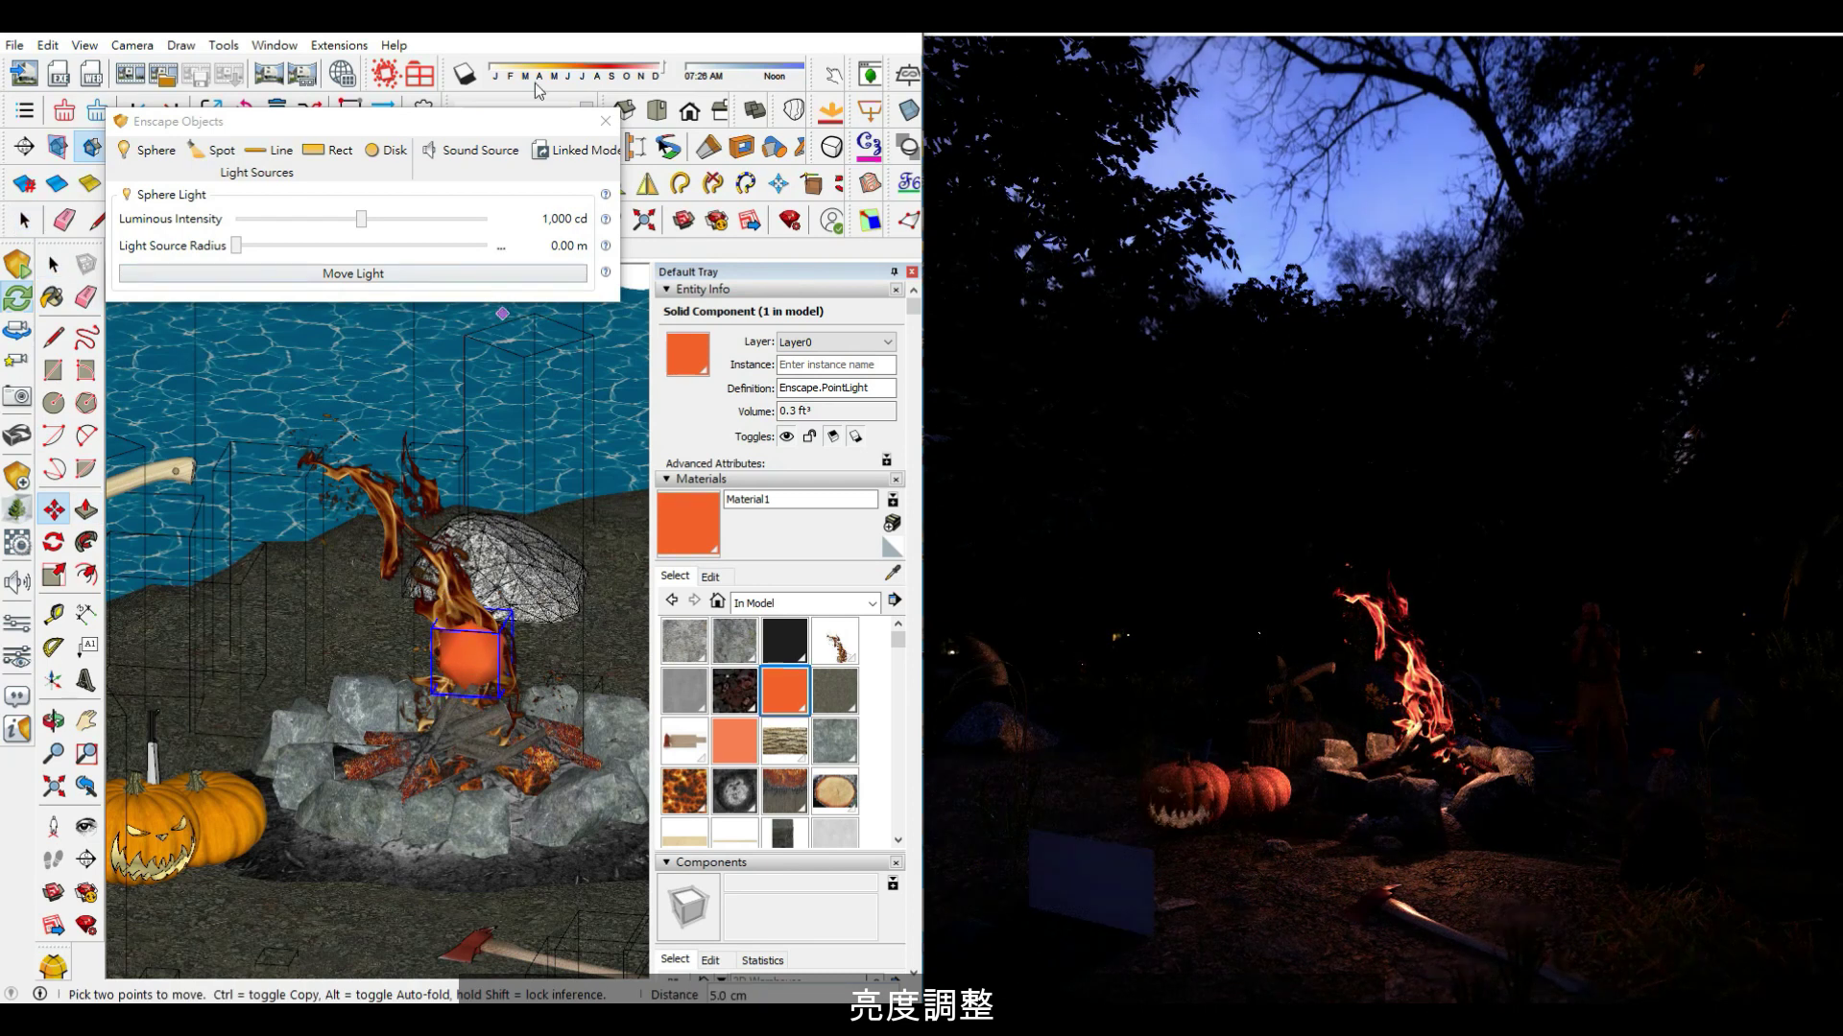
{"action": "left_click_drag", "start_coordinate": [369, 227], "coordinate": [378, 225]}
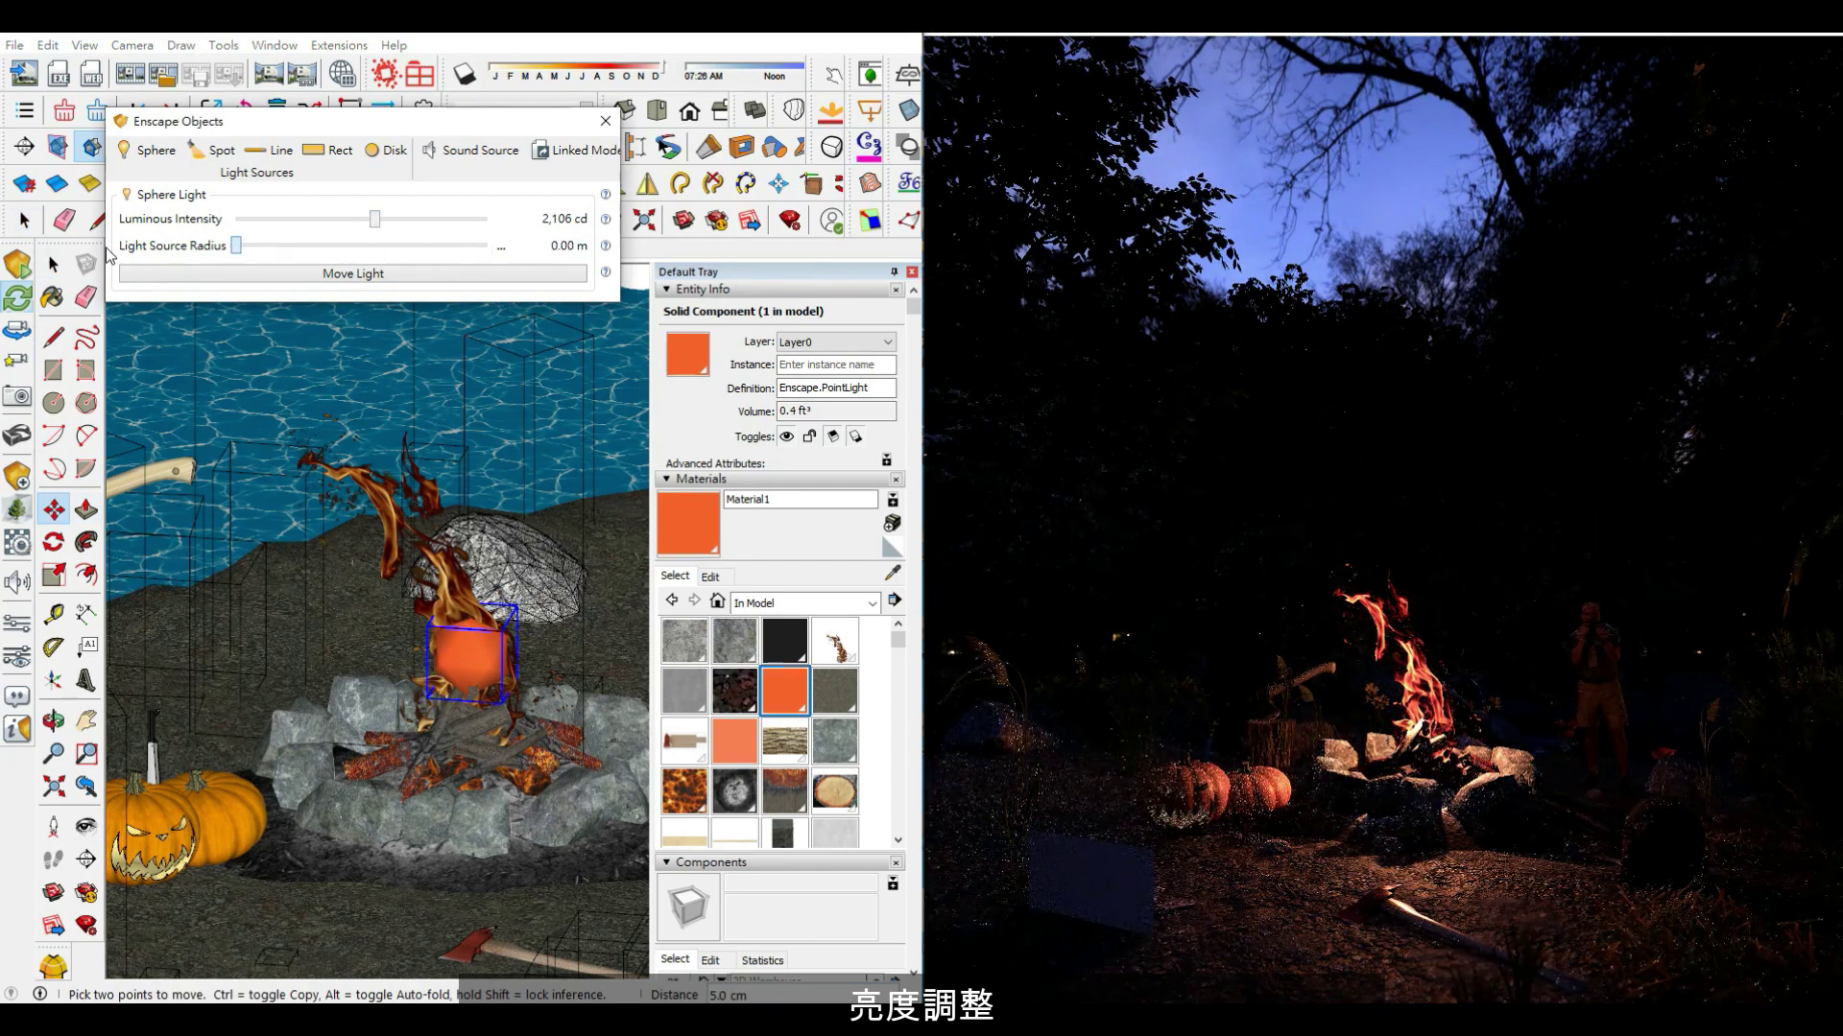
{"action": "left_click_drag", "start_coordinate": [235, 246], "coordinate": [381, 224]}
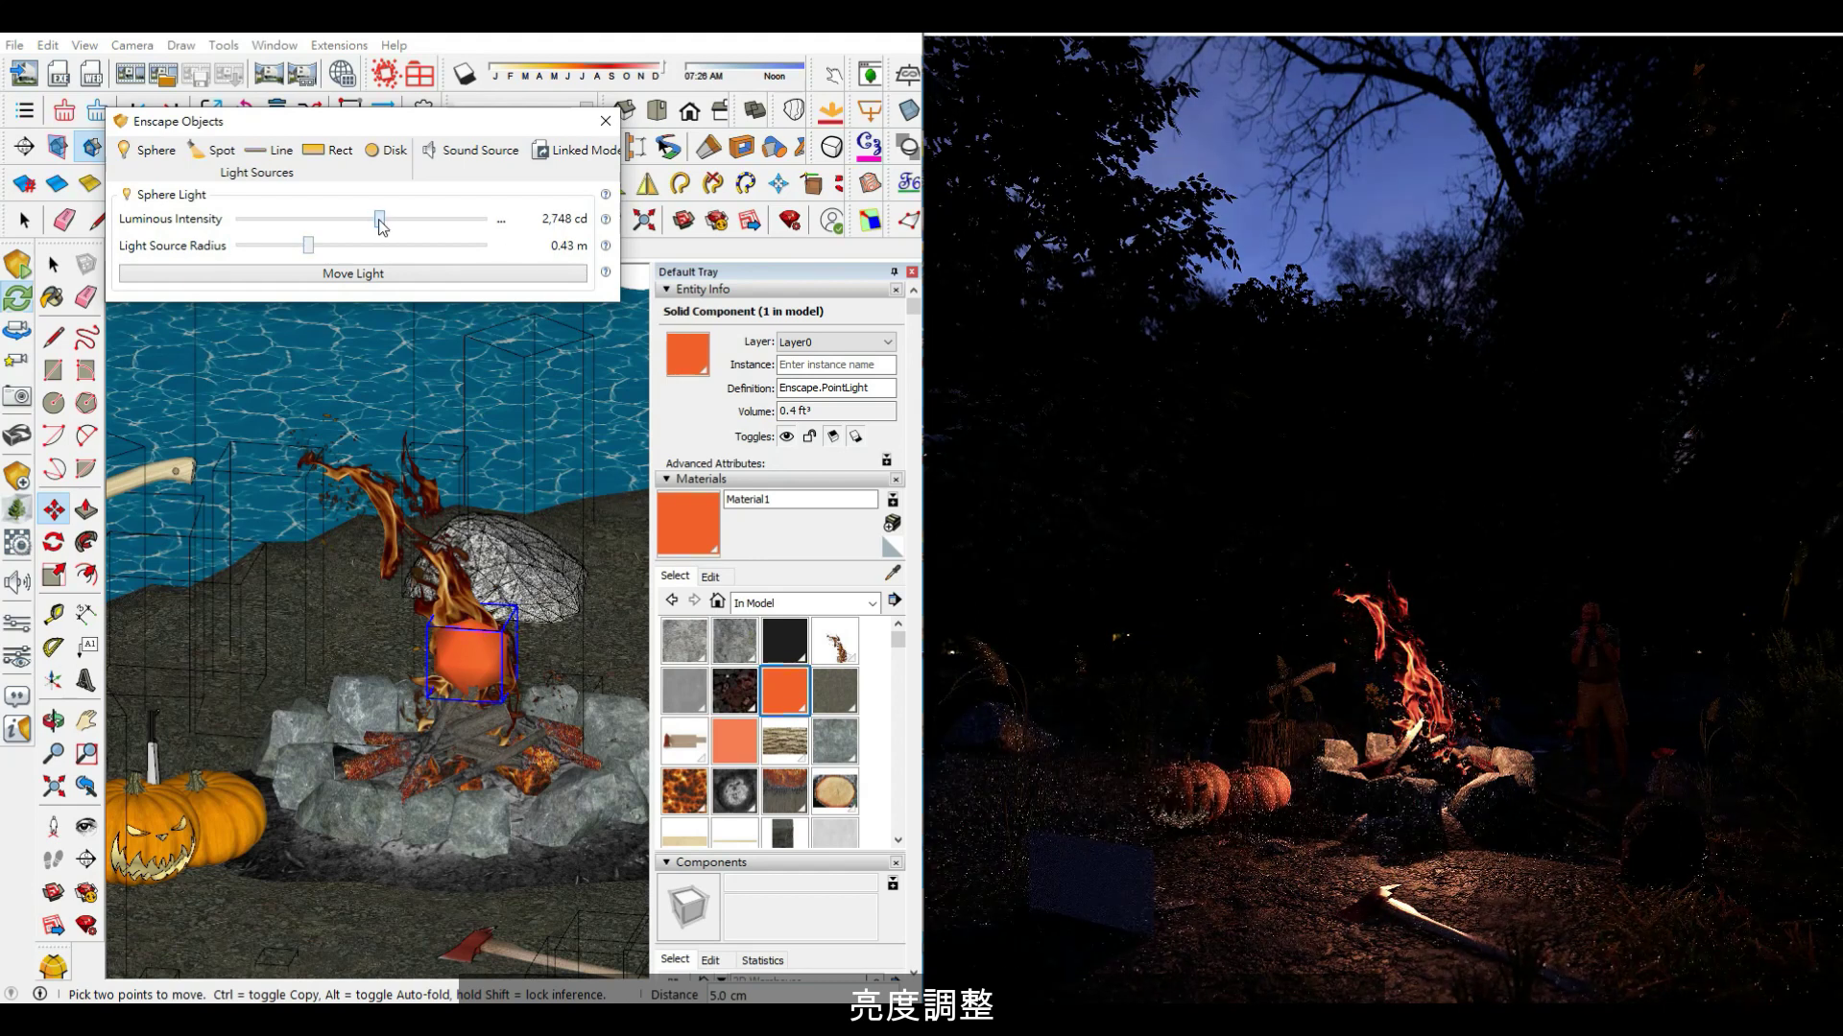
{"action": "left_click", "coordinate": [55, 266]}
Turn off Auto Exposure in the Enscape visual settings and set the exposure to 51%
{"action": "left_click", "coordinate": [19, 660]}
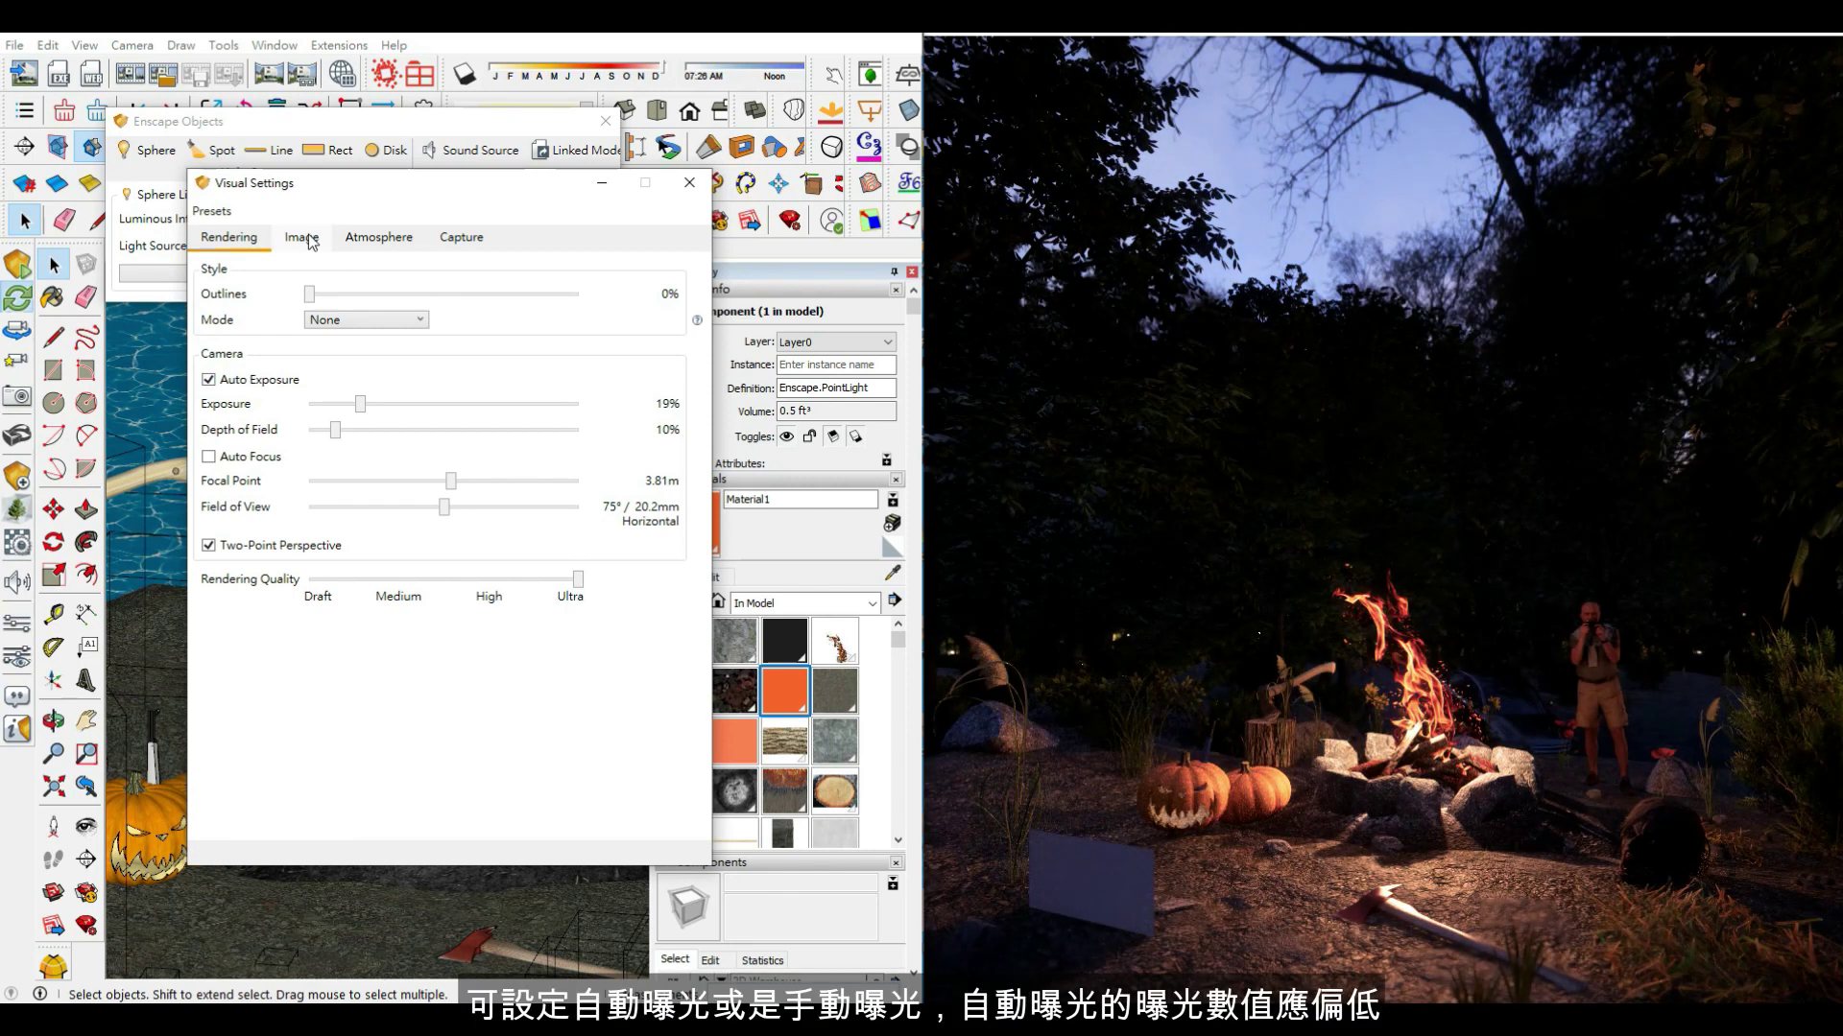
{"action": "left_click", "coordinate": [209, 379]}
{"action": "left_click_drag", "start_coordinate": [360, 404], "coordinate": [447, 405]}
Set the Artificial Light Brightness in the atmosphere settings to 152% and return to the rendering settings
{"action": "left_click", "coordinate": [302, 238]}
{"action": "left_click", "coordinate": [379, 237]}
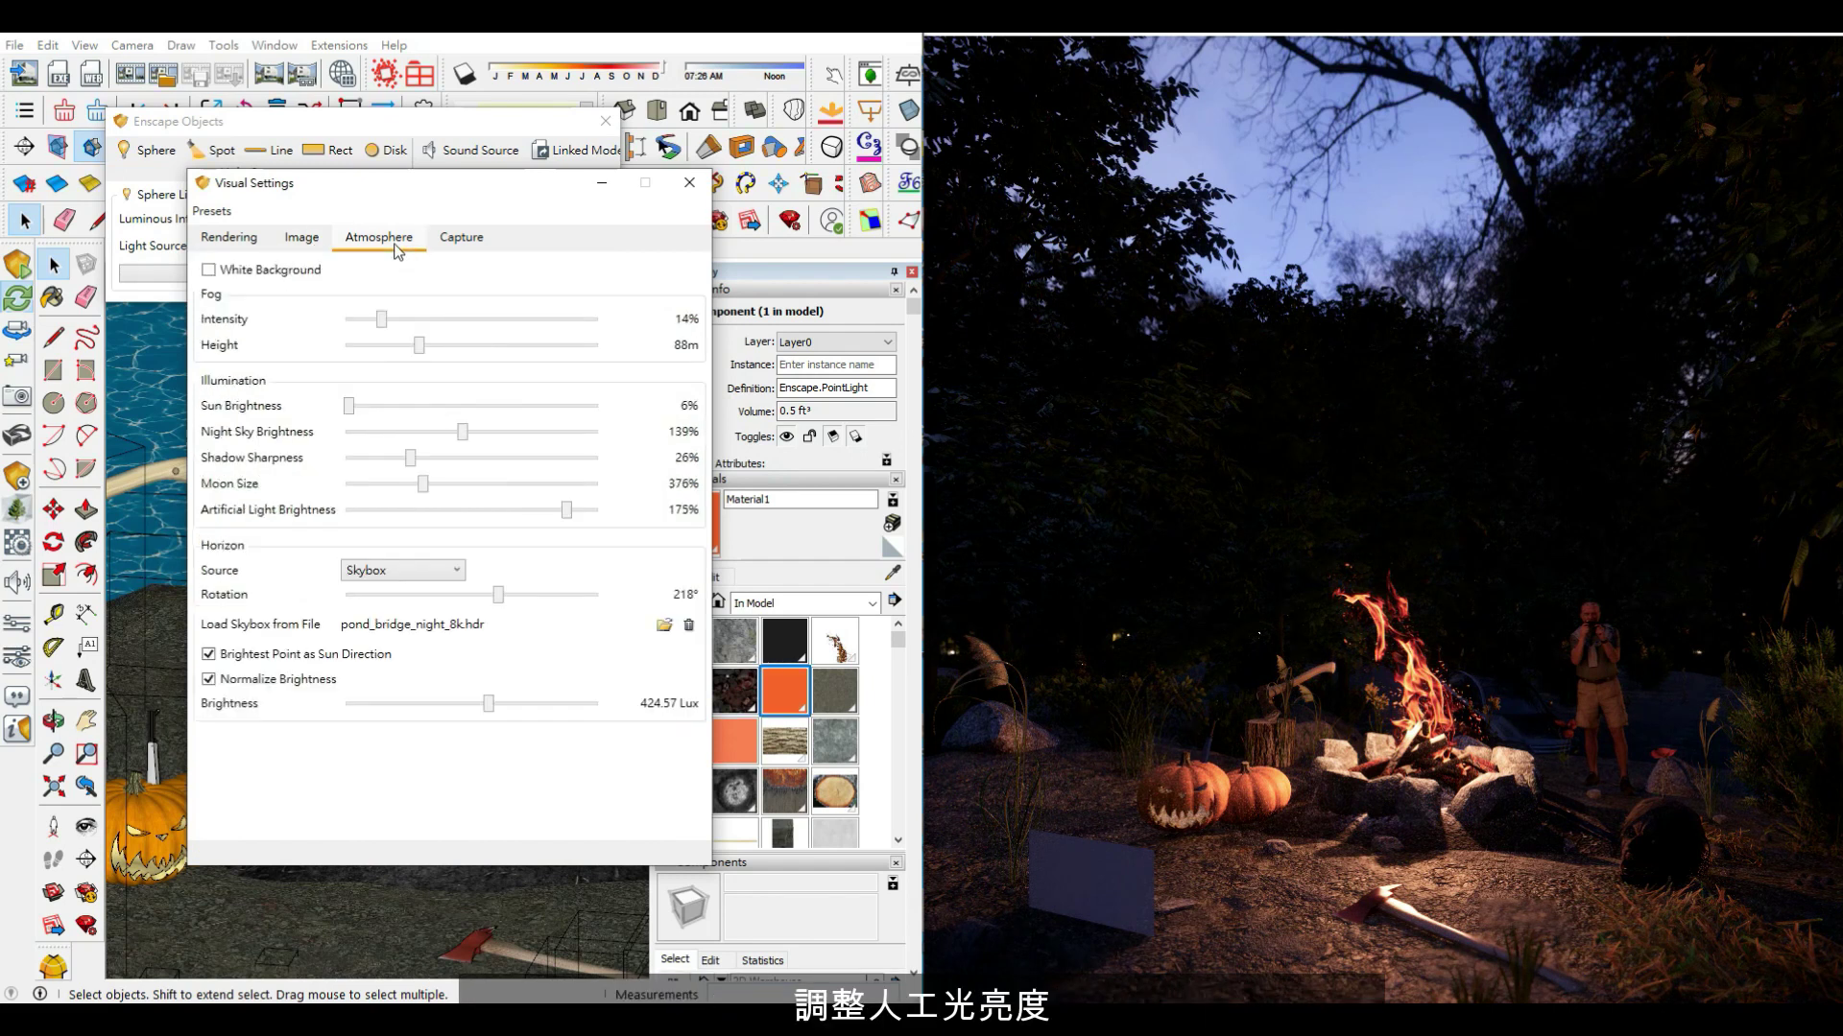
{"action": "mouse_move", "coordinate": [568, 514]}
{"action": "left_mouse_down"}
{"action": "mouse_move", "coordinate": [509, 500]}
{"action": "mouse_move", "coordinate": [540, 506]}
{"action": "left_mouse_up"}
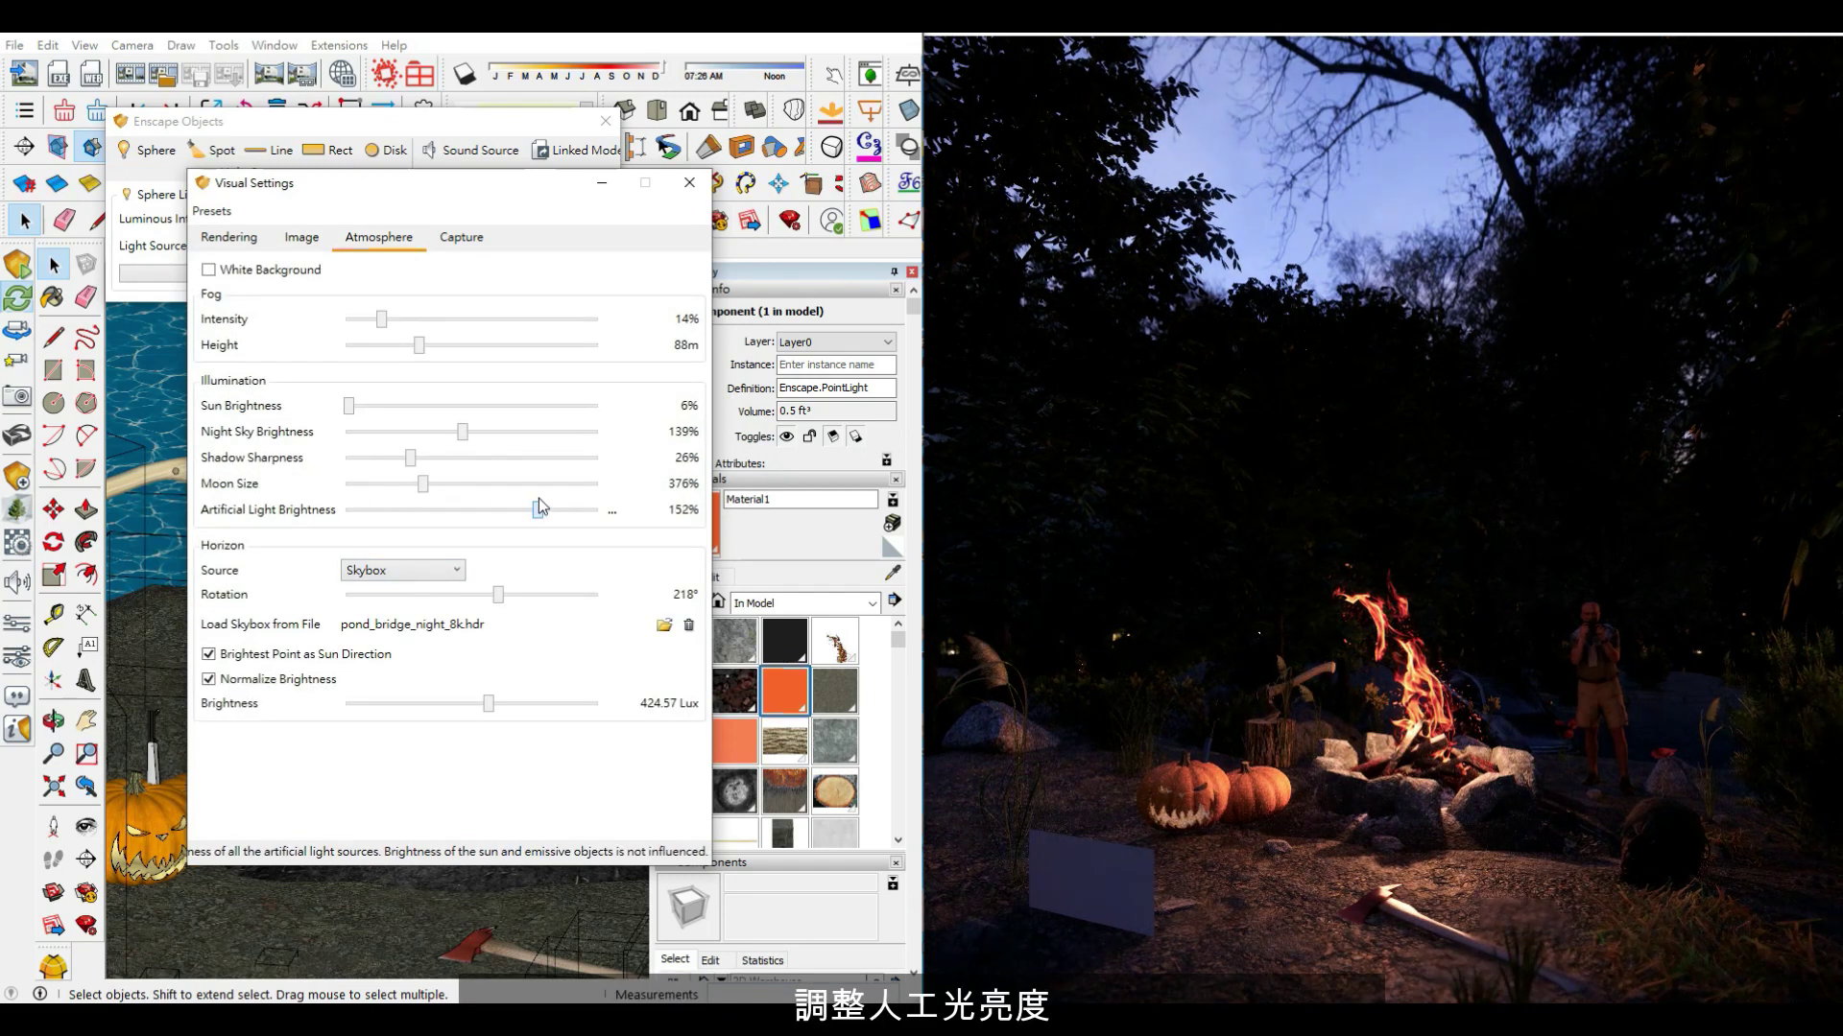
{"action": "left_click", "coordinate": [462, 238]}
{"action": "left_click", "coordinate": [228, 237]}
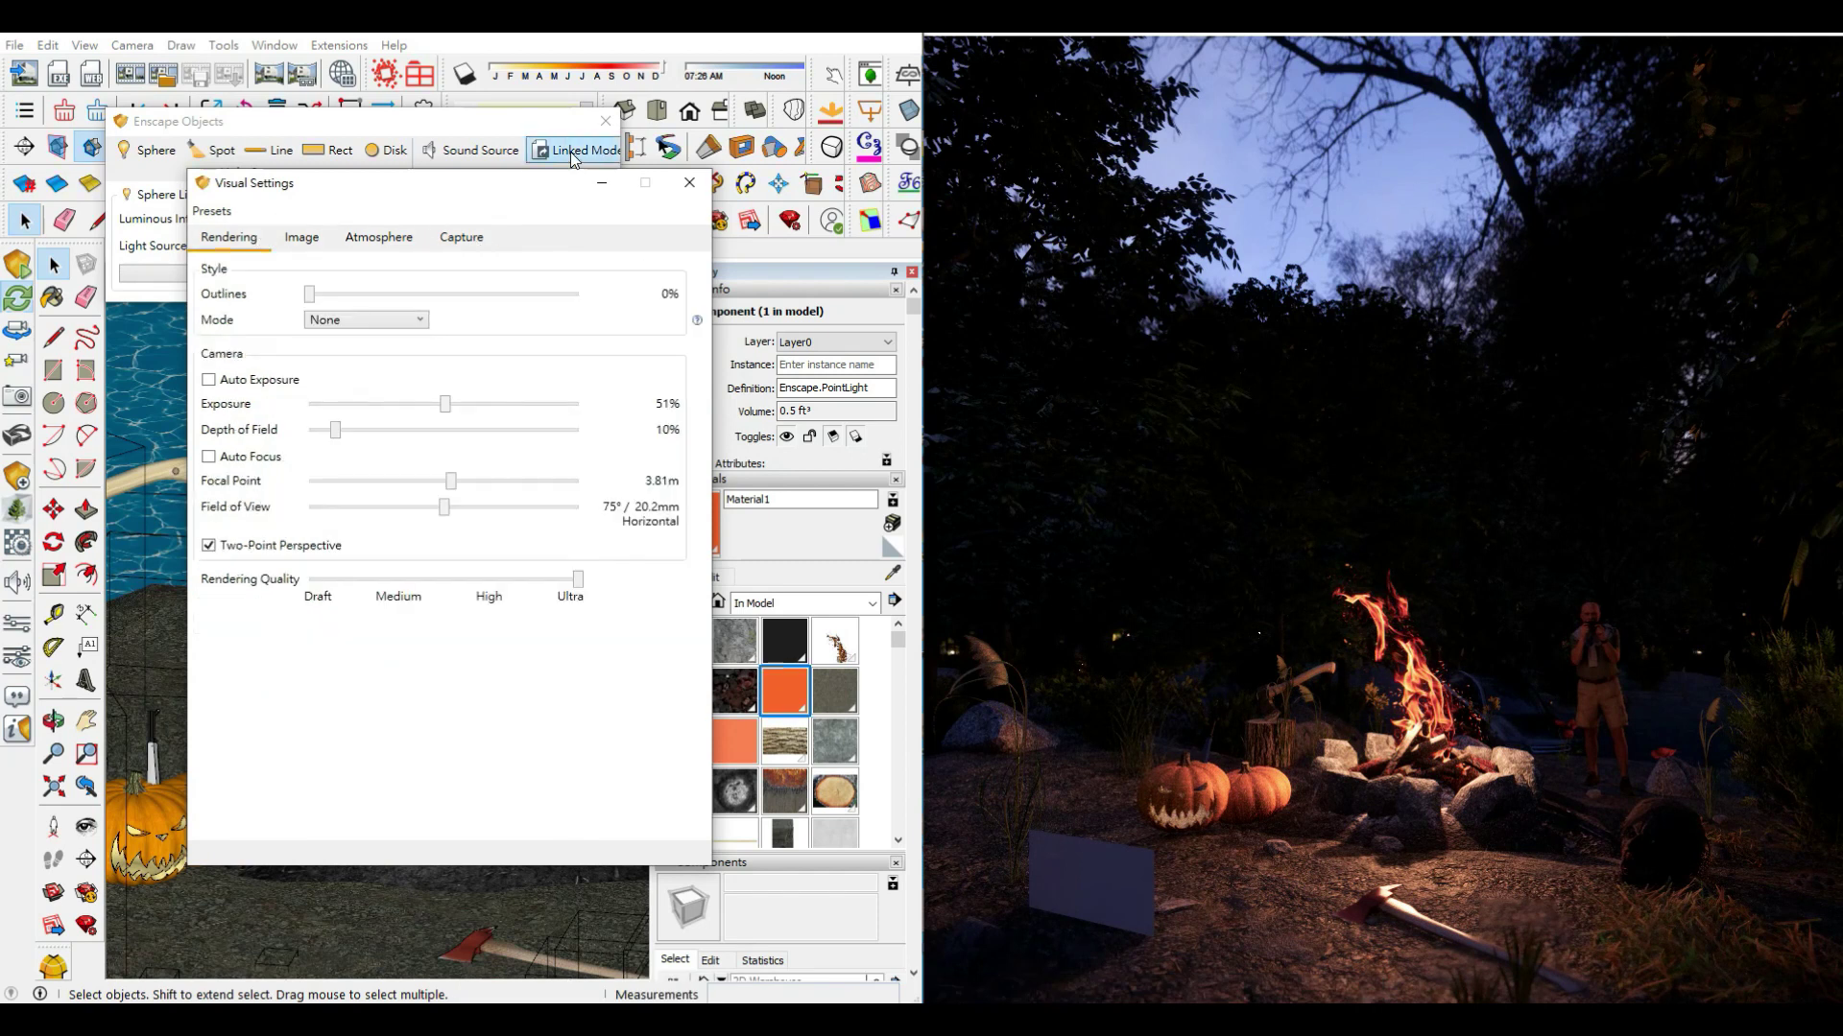
Place a downward Enscape spot light at the top of a vertical guide line above the fire, with about 8,091 cd luminous intensity
{"action": "left_click", "coordinate": [689, 183]}
{"action": "key", "text": "l"}
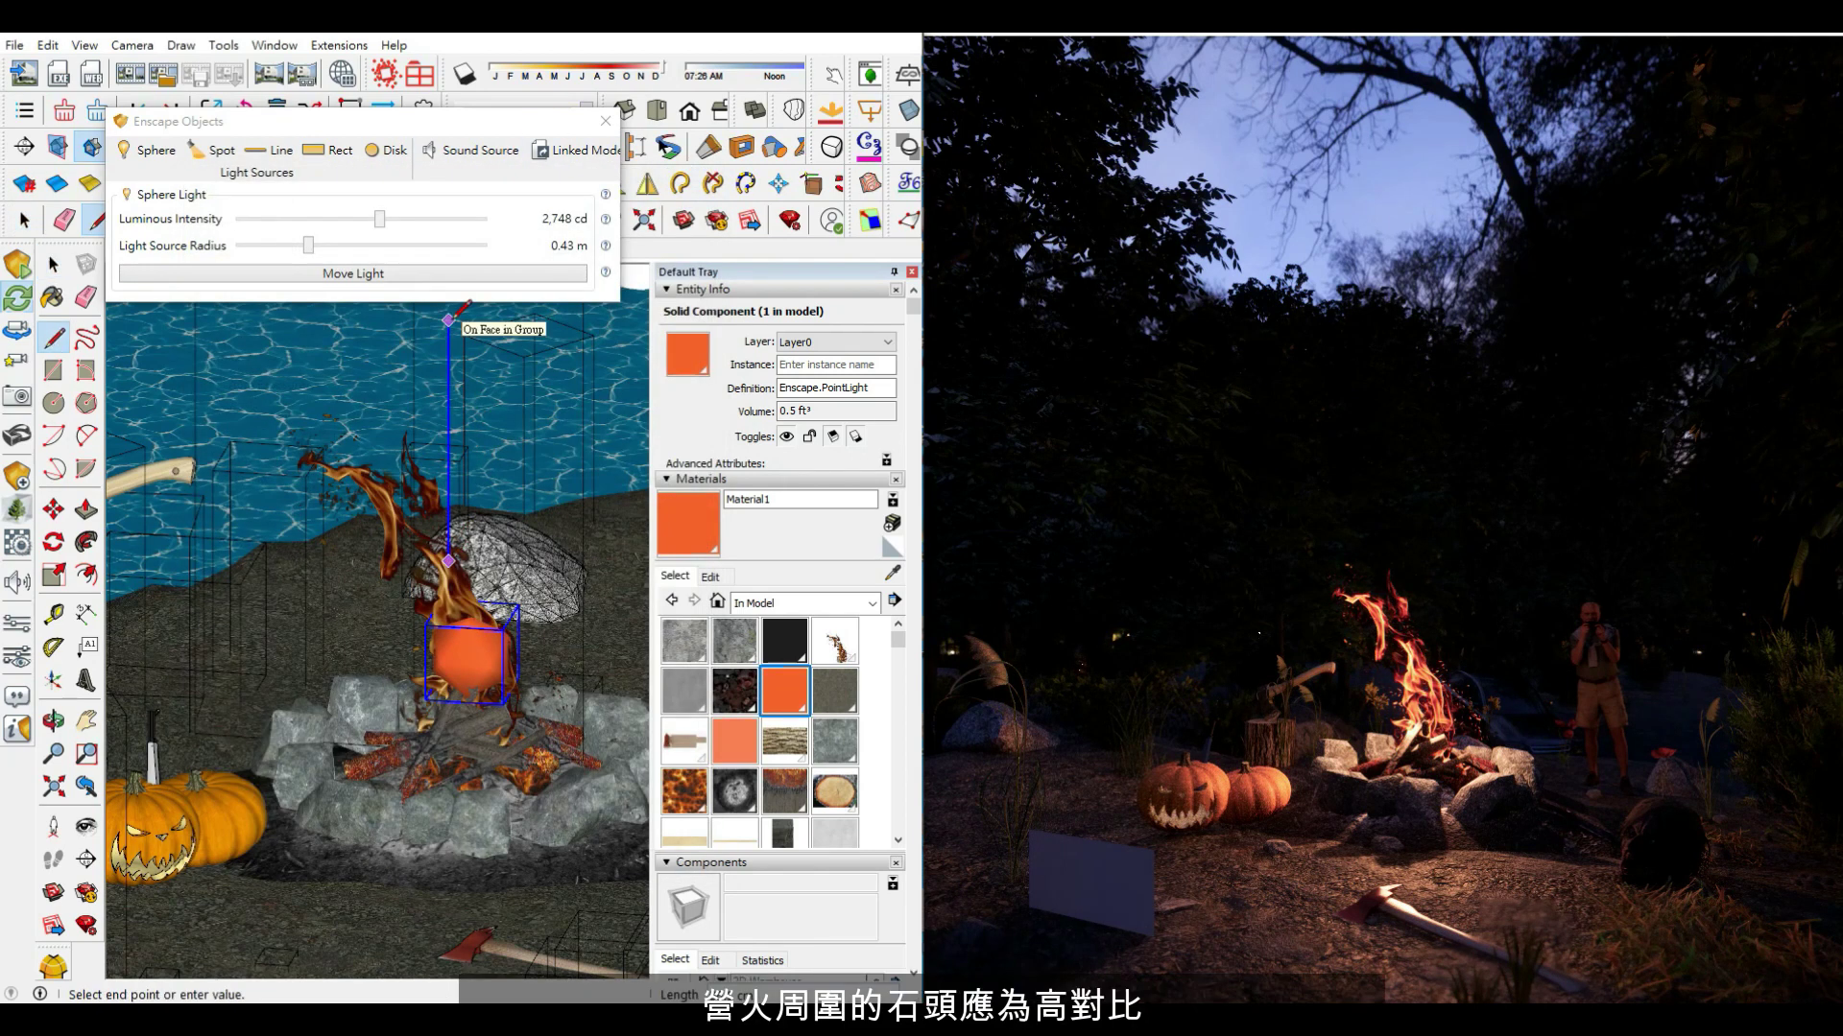
{"action": "left_click", "coordinate": [449, 320]}
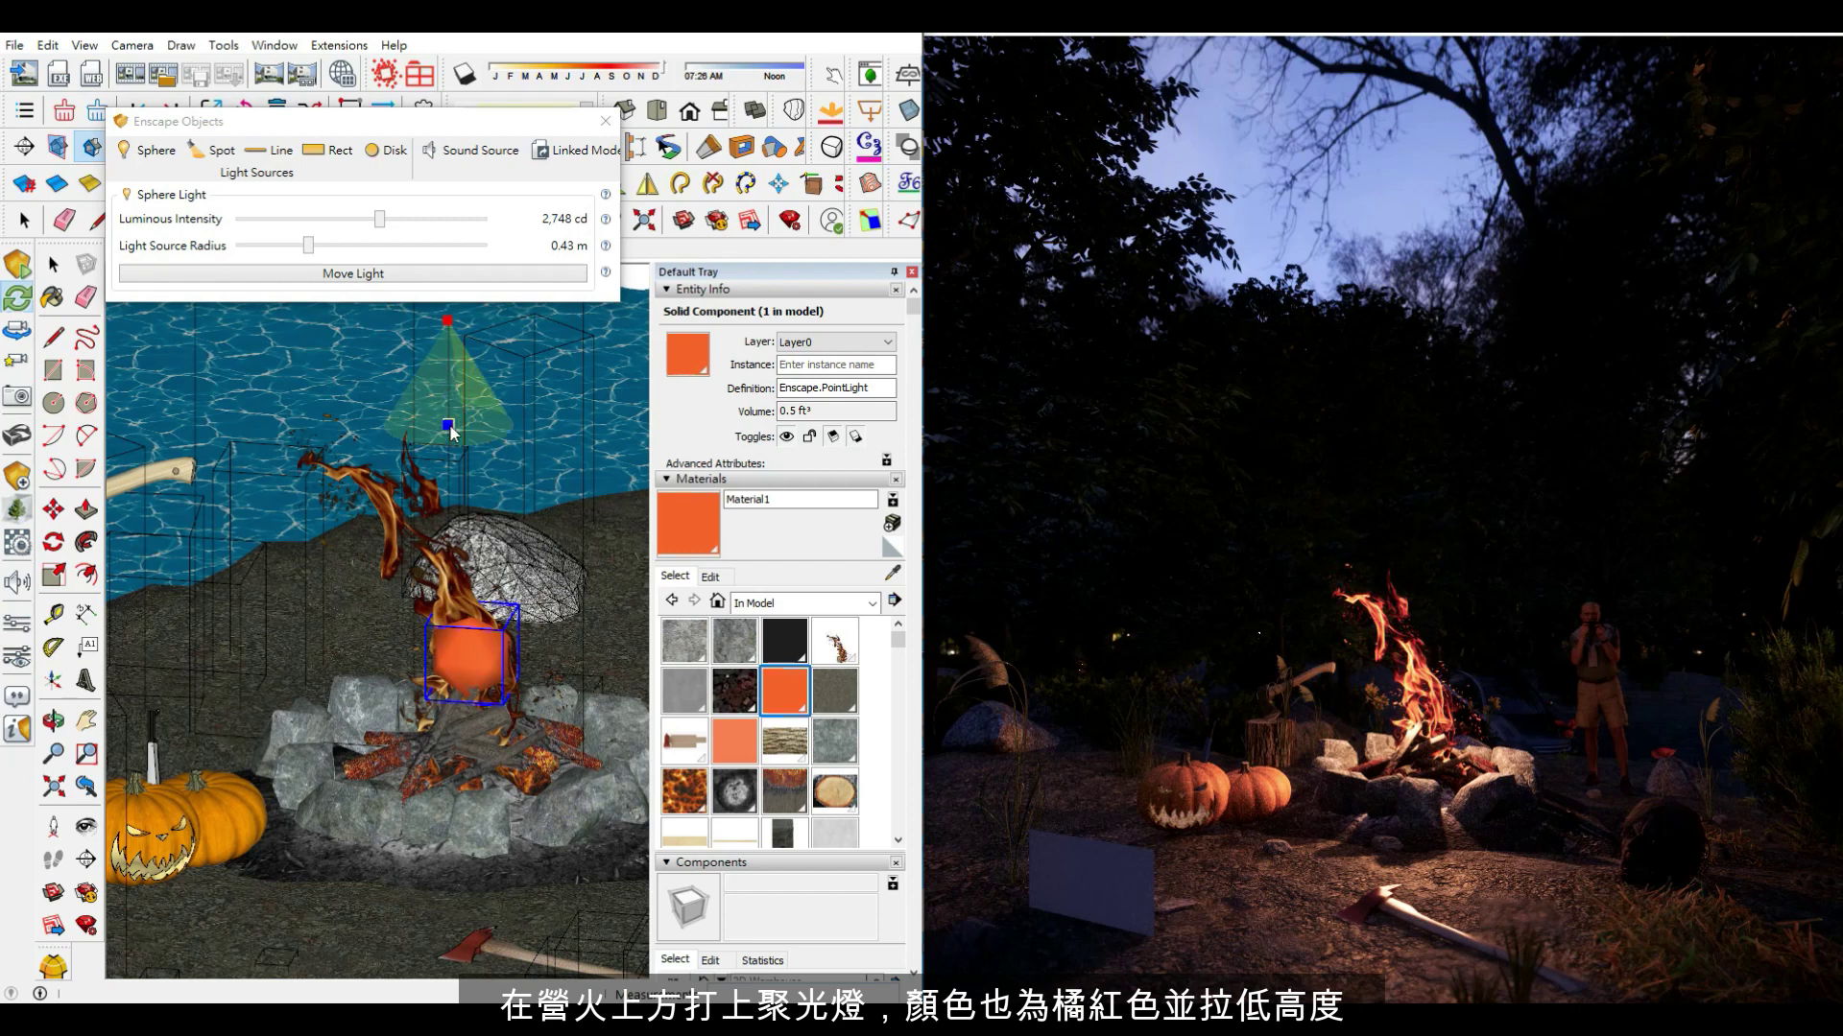
{"action": "left_click", "coordinate": [449, 428]}
{"action": "mouse_move", "coordinate": [366, 219]}
{"action": "left_mouse_down"}
{"action": "mouse_move", "coordinate": [423, 219]}
{"action": "mouse_move", "coordinate": [399, 220]}
{"action": "left_mouse_up"}
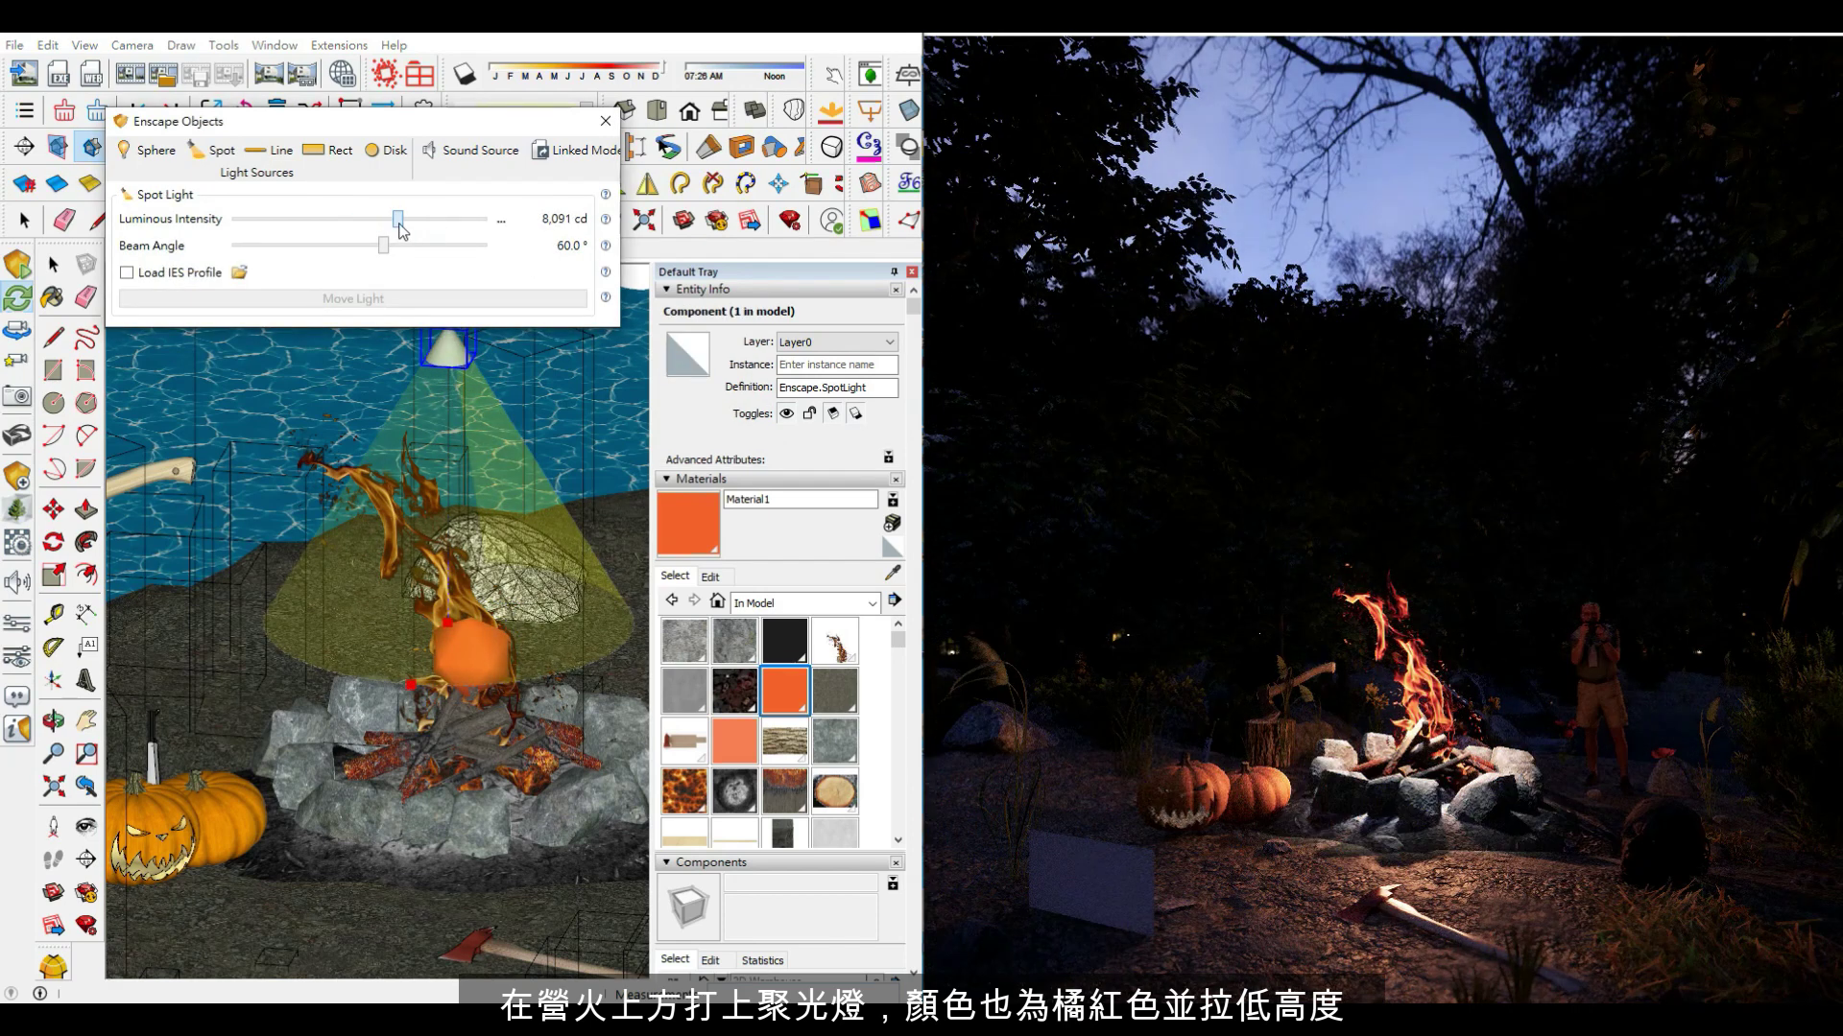
Paint the spot light with the orange Material1 and lower it to the tips of the flames
{"action": "left_click", "coordinate": [785, 691]}
{"action": "left_click", "coordinate": [448, 361]}
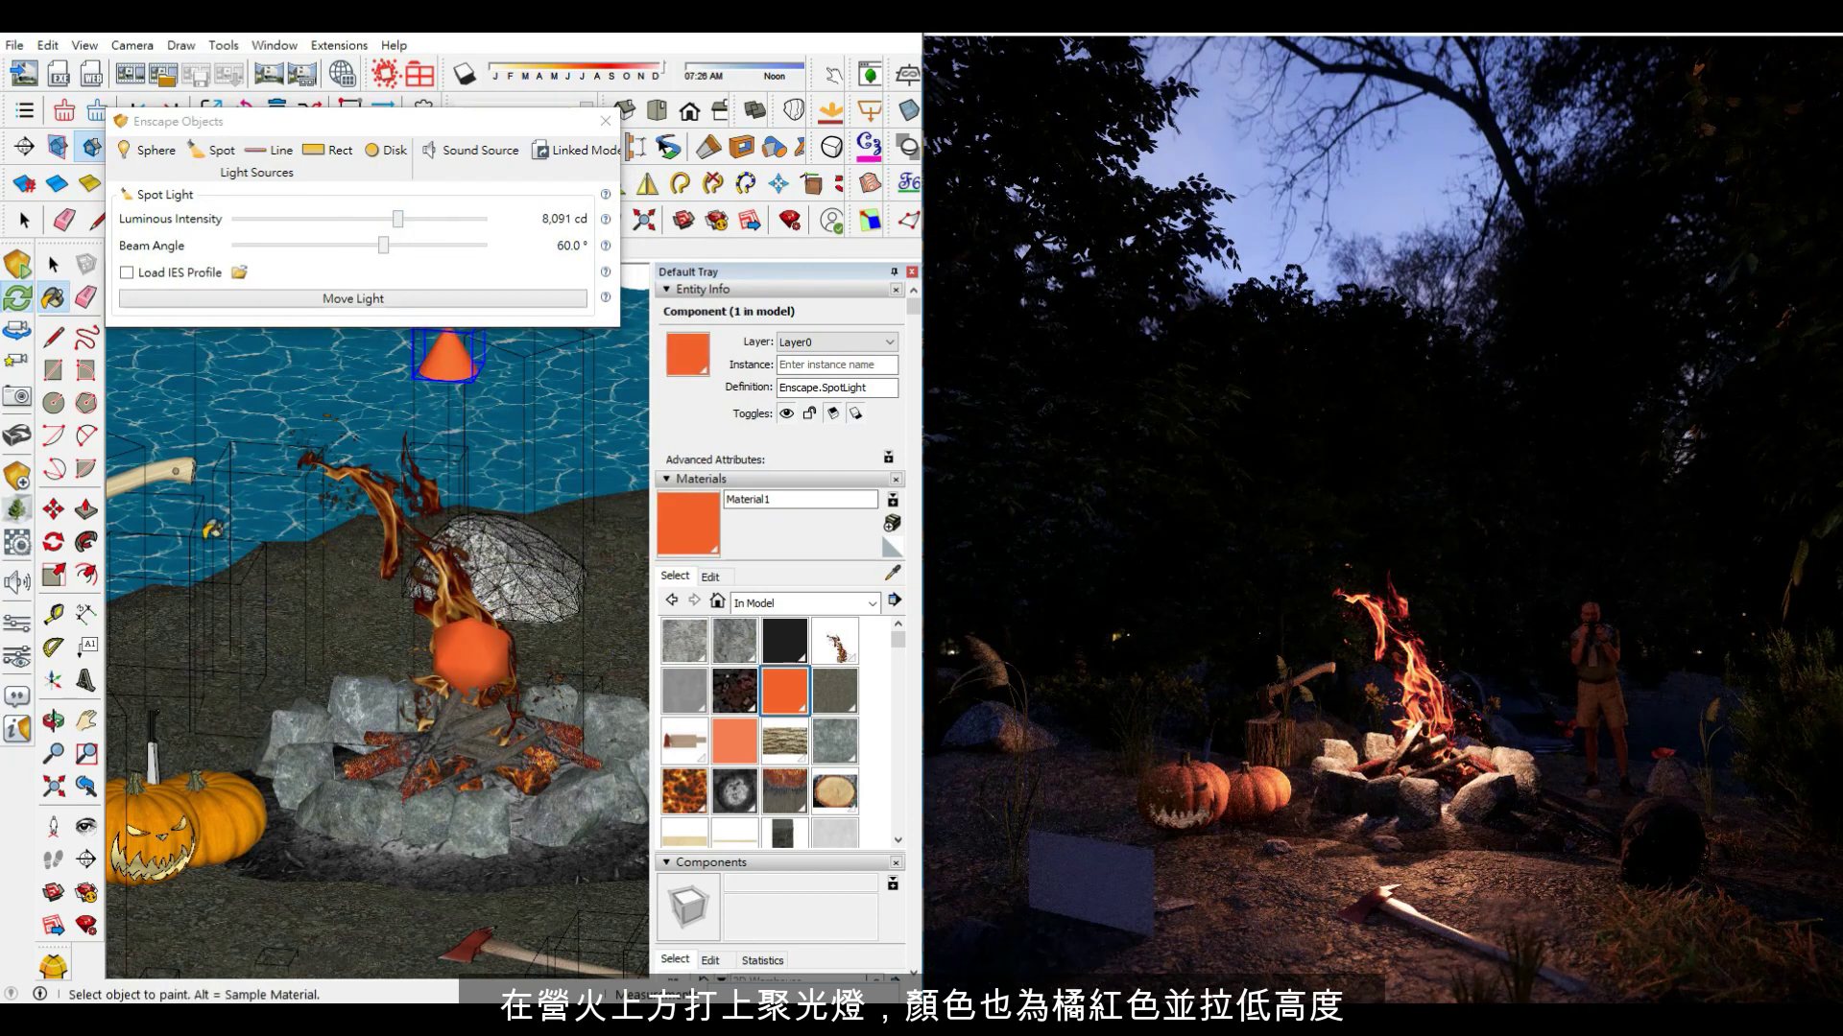
{"action": "left_click", "coordinate": [451, 353]}
{"action": "left_click", "coordinate": [450, 493]}
{"action": "key", "text": "space"}
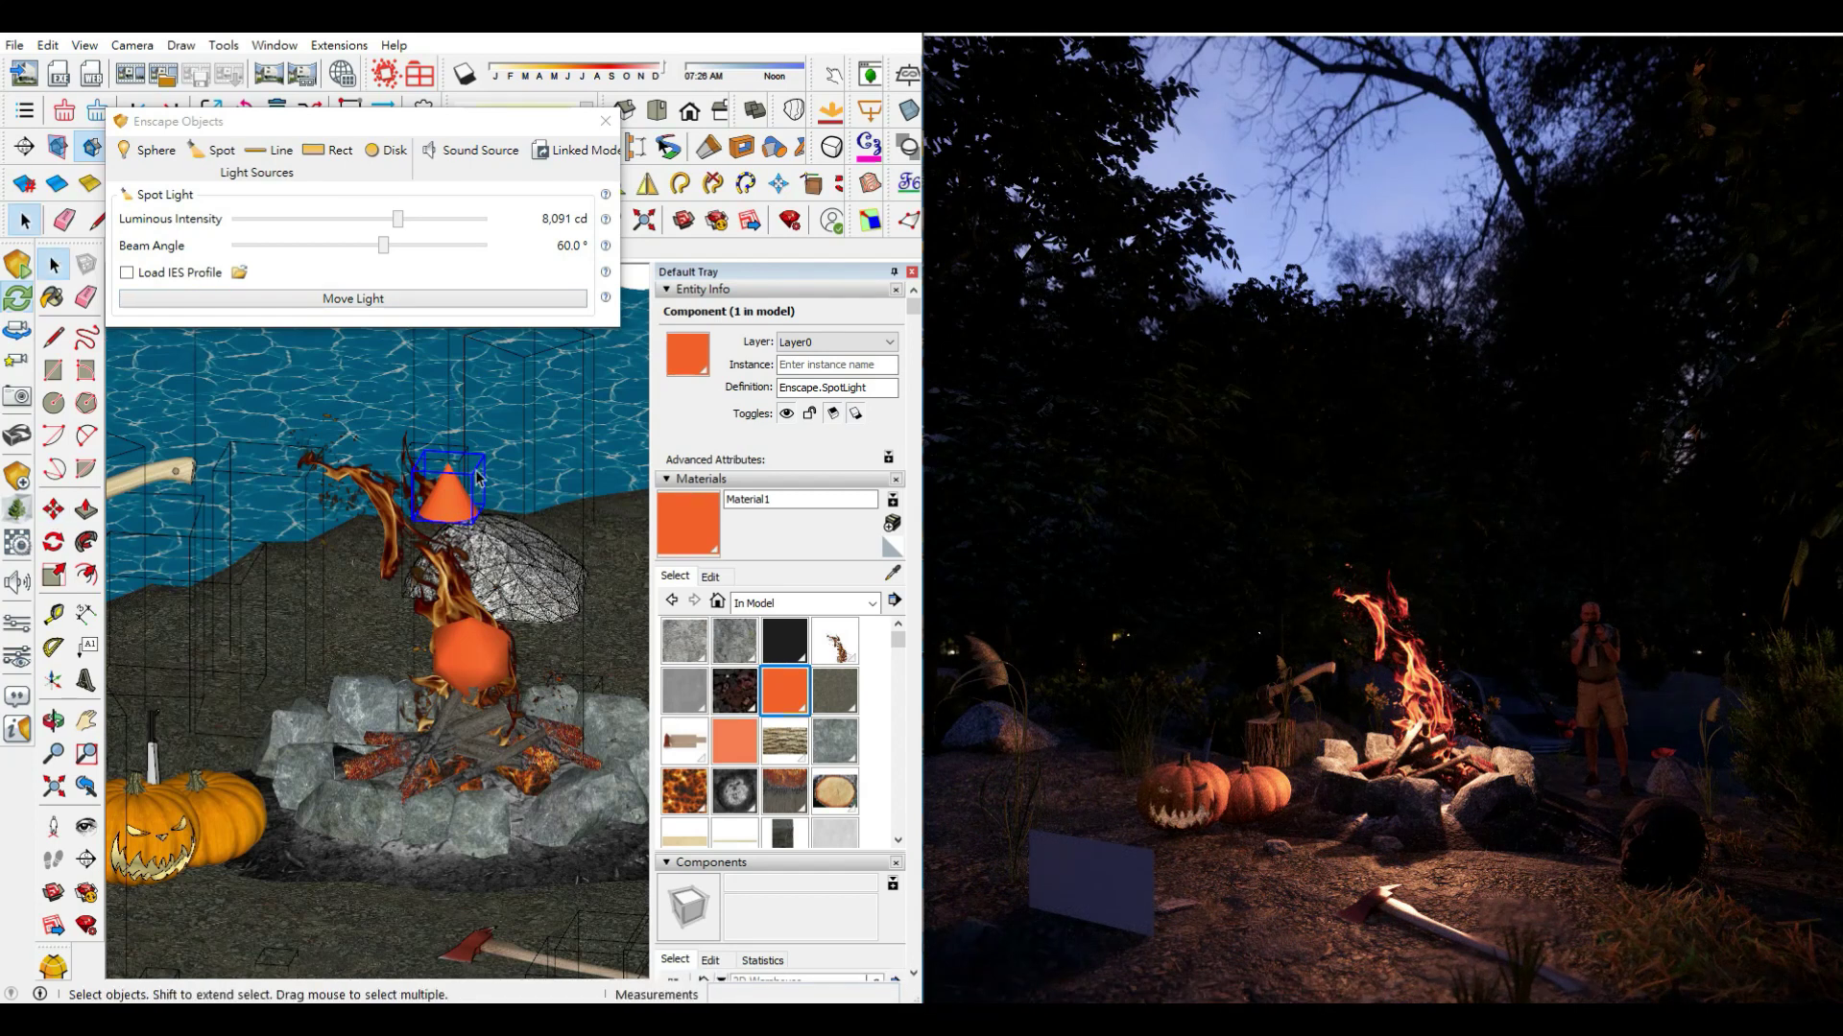
Frame the campfire in the render window and save the viewpoint as a scene named "view"
{"action": "mouse_move", "coordinate": [491, 588]}
{"action": "middle_mouse_down"}
{"action": "mouse_move", "coordinate": [246, 637]}
{"action": "mouse_move", "coordinate": [223, 624]}
{"action": "middle_mouse_up"}
{"action": "right_click_drag", "start_coordinate": [1299, 624], "coordinate": [1246, 615]}
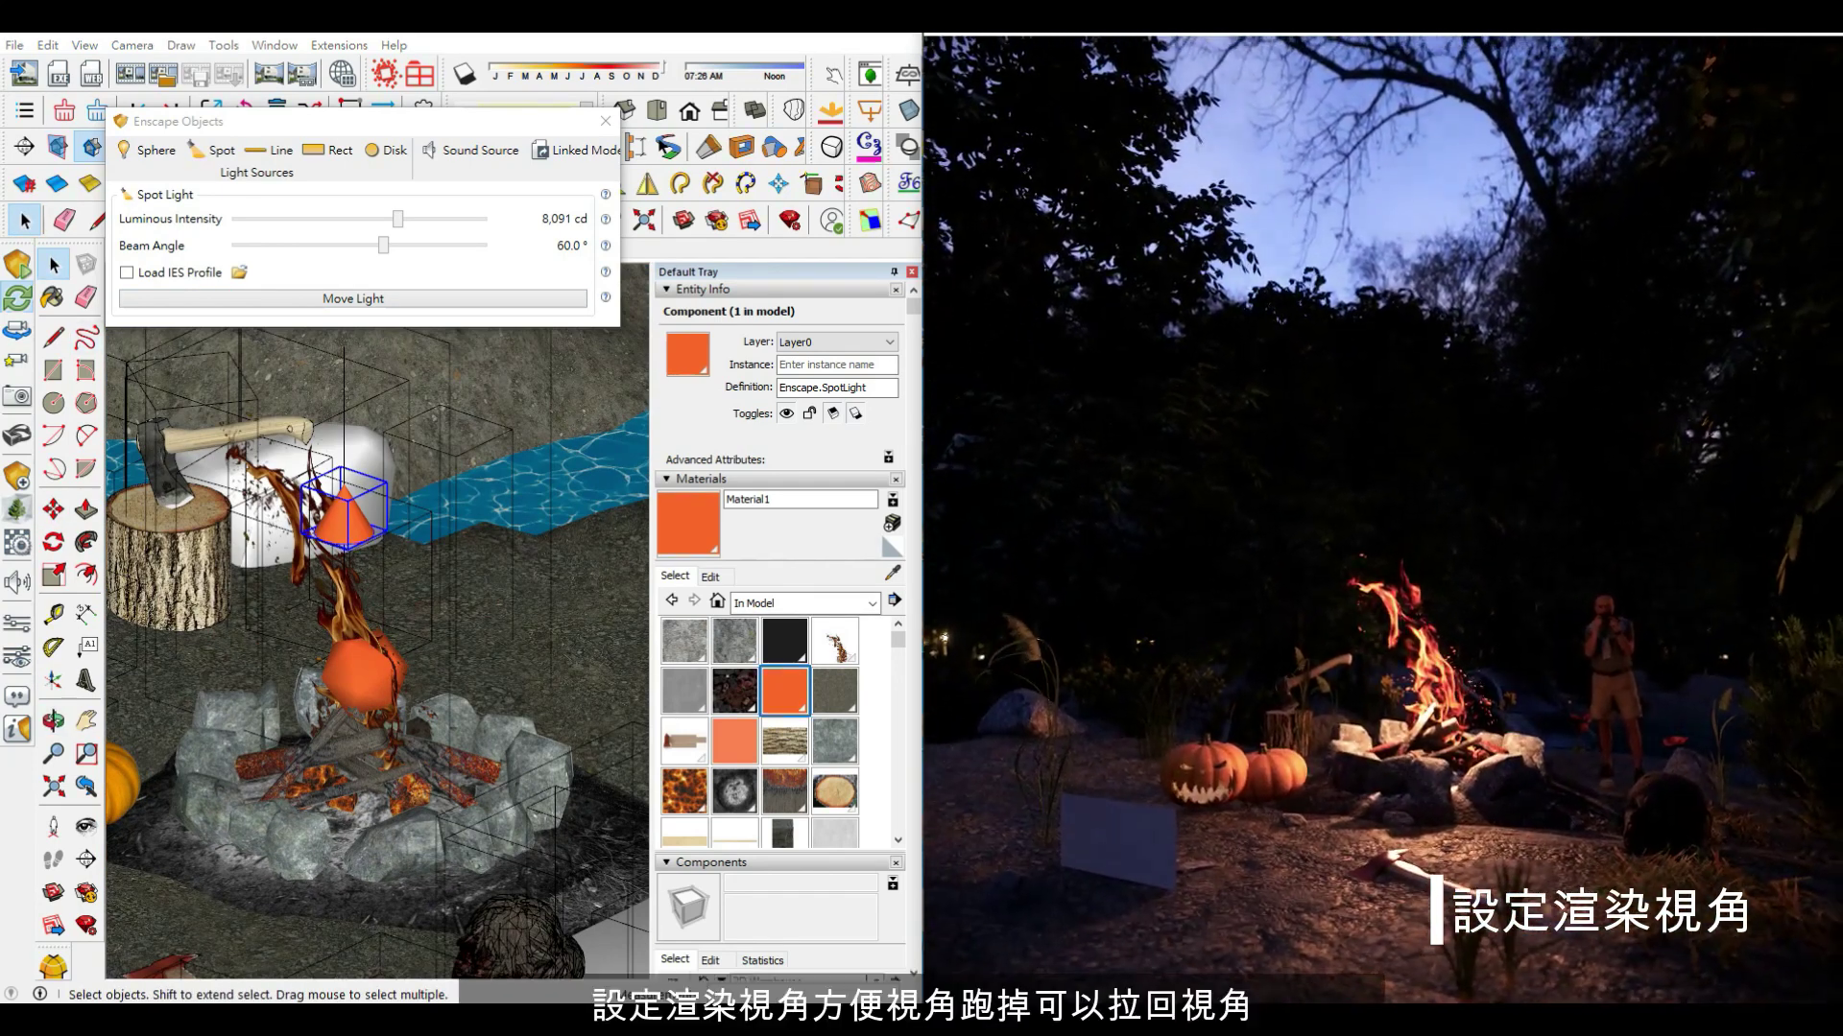
{"action": "left_click_drag", "start_coordinate": [264, 122], "coordinate": [369, 123]}
{"action": "left_click", "coordinate": [16, 360]}
{"action": "left_click_drag", "start_coordinate": [135, 751], "coordinate": [397, 556]}
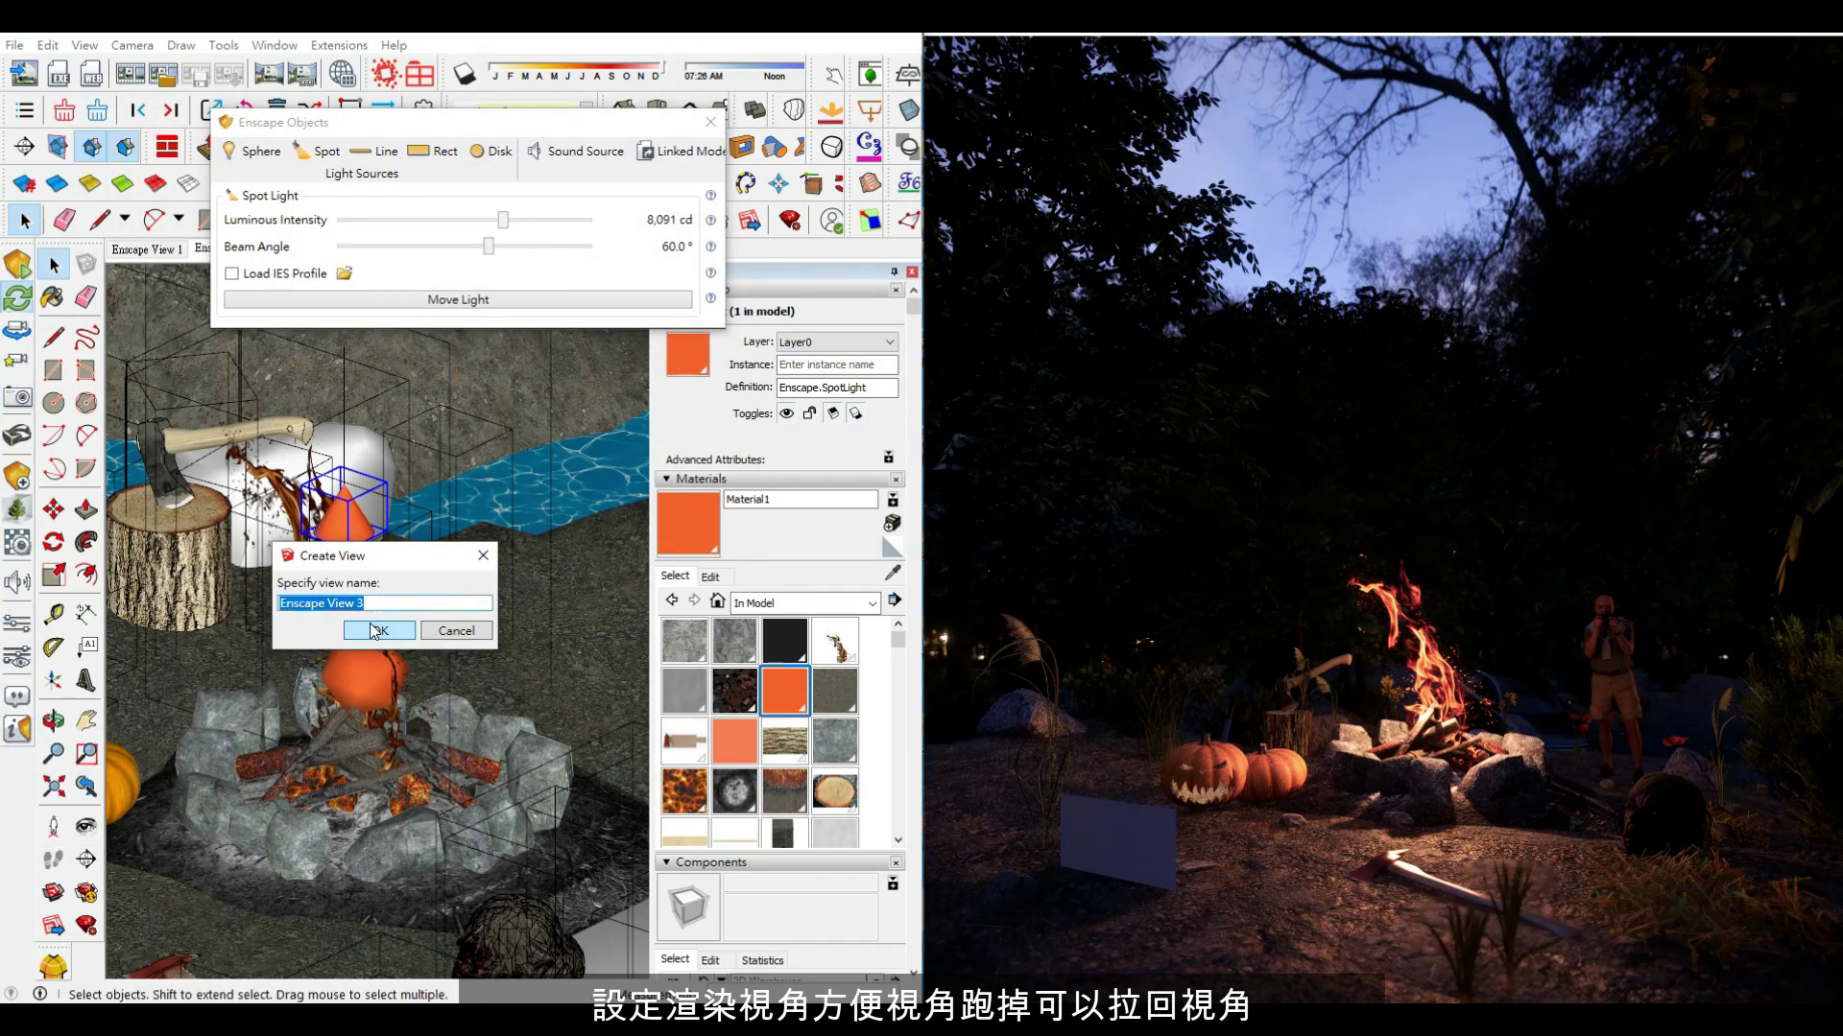
{"action": "left_click", "coordinate": [374, 631]}
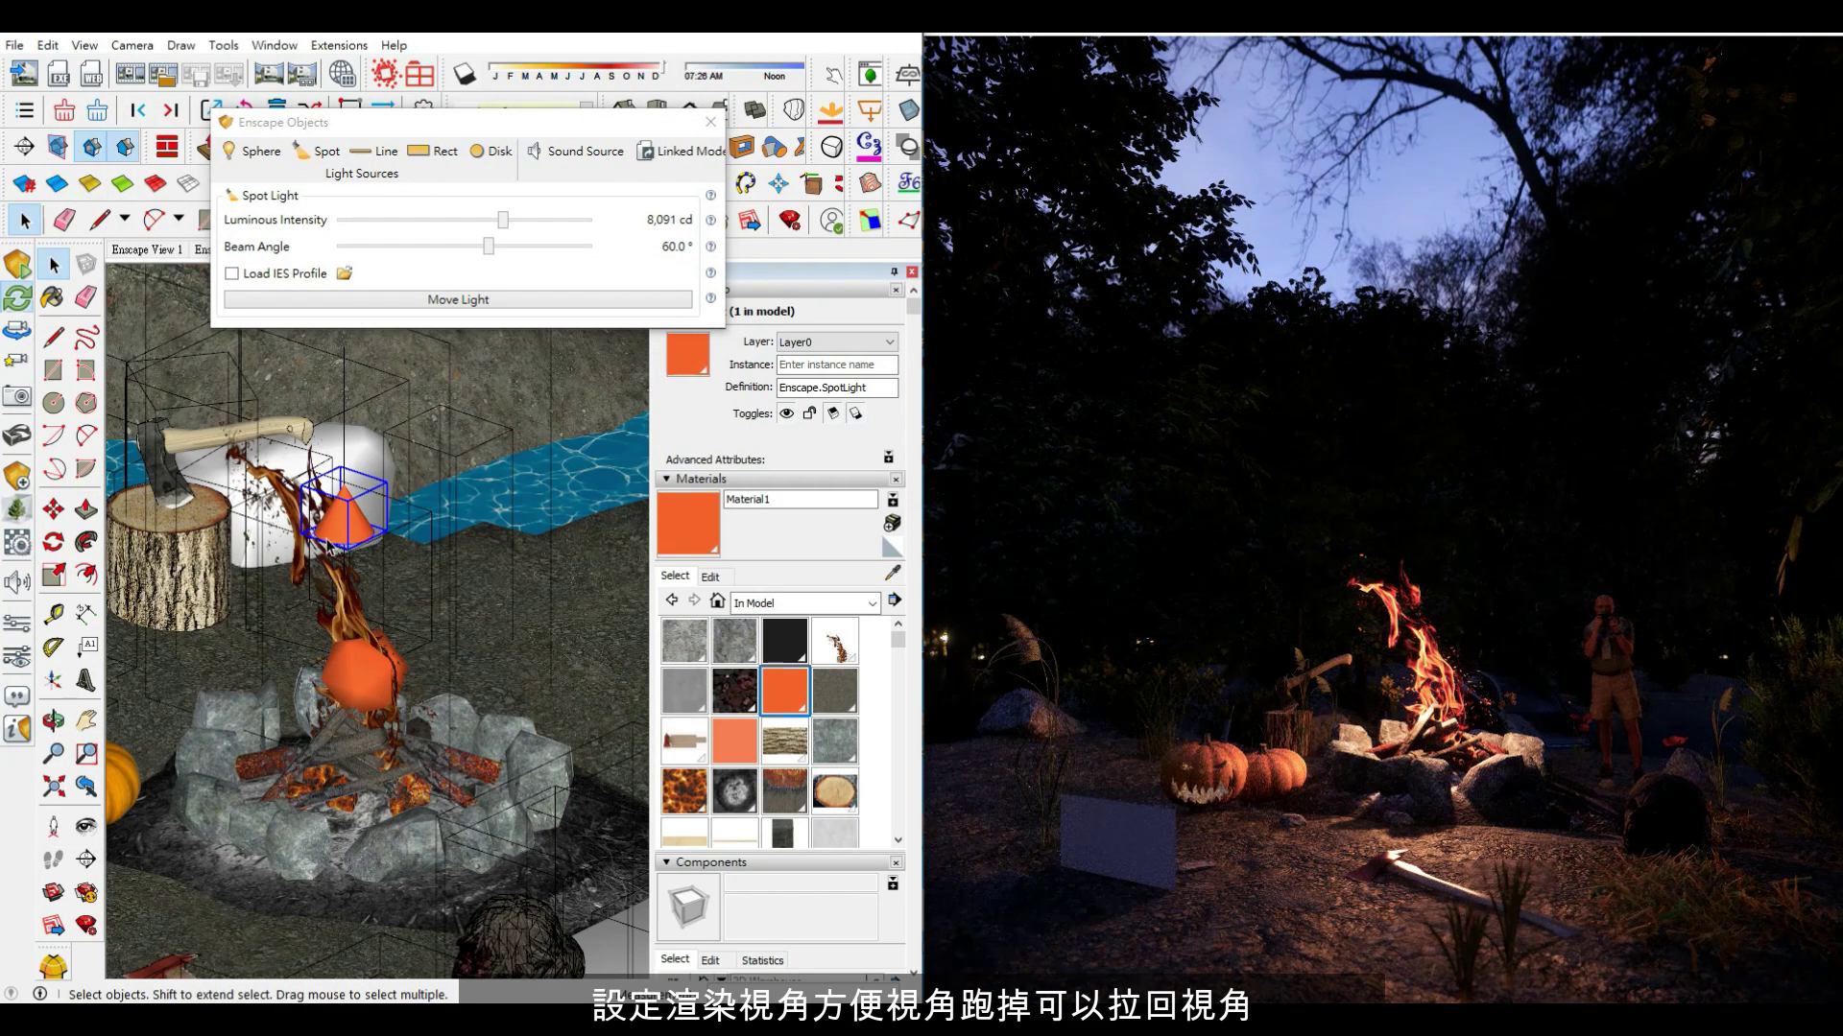
Import the smoke PNG from the campfireEnscape folder as an image and place it upright at the campfire
{"action": "left_click", "coordinate": [14, 45]}
{"action": "left_click", "coordinate": [64, 342]}
{"action": "left_click", "coordinate": [507, 438]}
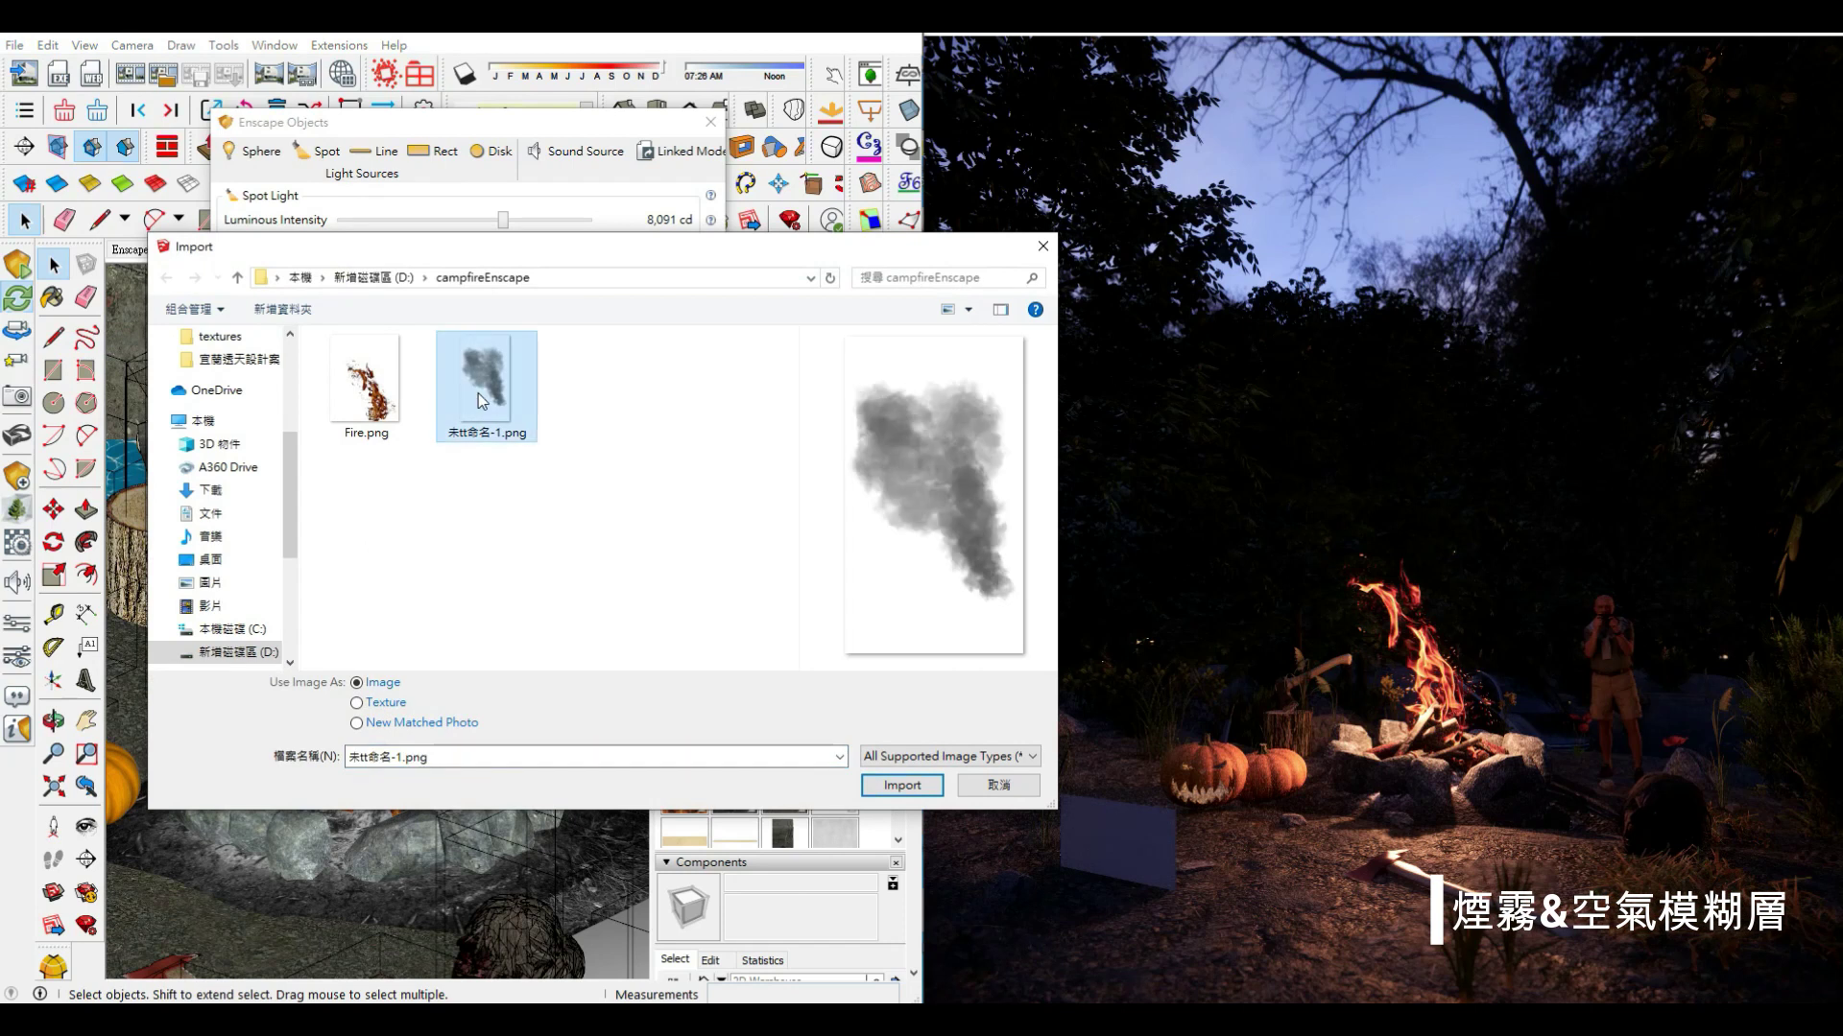
{"action": "double_click", "coordinate": [506, 437]}
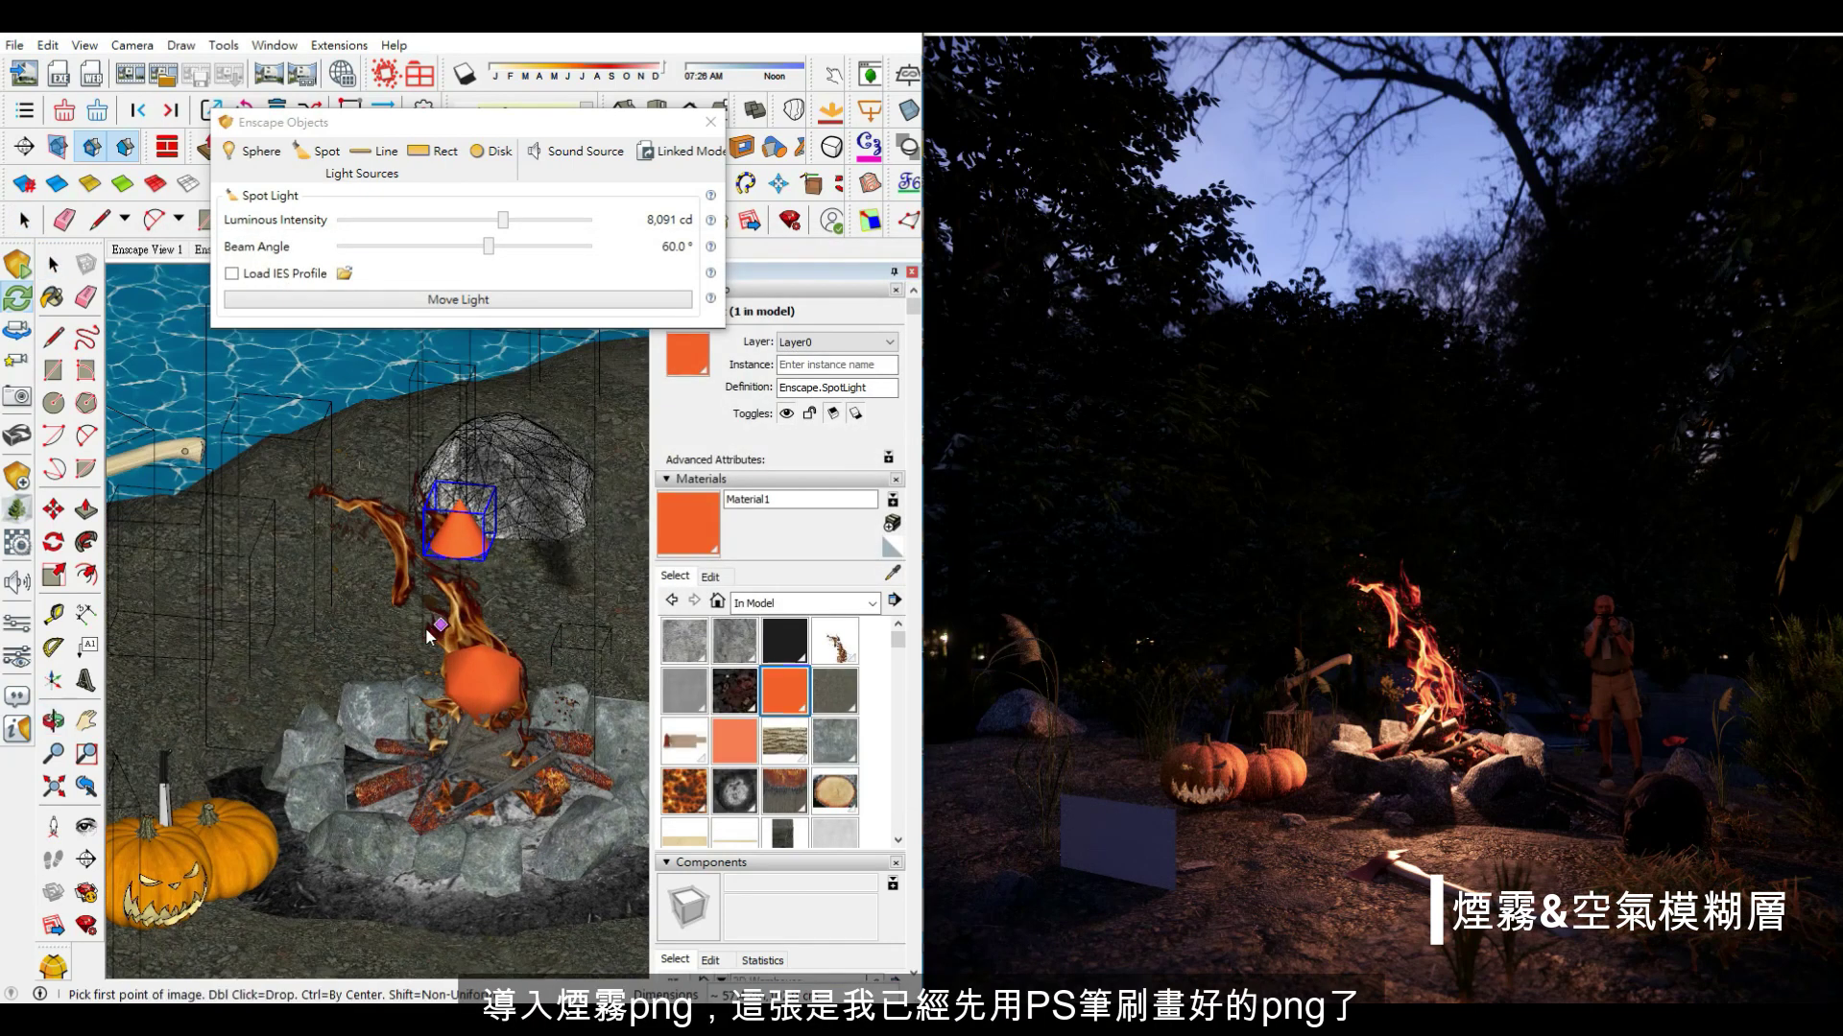
{"action": "left_click", "coordinate": [245, 710]}
{"action": "left_click", "coordinate": [523, 347]}
Shift the smoke image slightly near the base of the flames
{"action": "scroll", "coordinate": [485, 537], "scroll_direction": "up", "scroll_amount": 2}
{"action": "middle_click_drag", "start_coordinate": [484, 537], "coordinate": [408, 566]}
{"action": "key", "text": "m"}
{"action": "left_click", "coordinate": [432, 601]}
{"action": "left_click", "coordinate": [413, 605]}
Scale up the smoke image by its upper corner so it rises above the flames
{"action": "scroll", "coordinate": [408, 566], "scroll_direction": "down", "scroll_amount": 2}
{"action": "left_click", "coordinate": [54, 576]}
{"action": "middle_click_drag", "start_coordinate": [288, 538], "coordinate": [369, 552], "text": "shift"}
{"action": "left_click", "coordinate": [254, 412]}
{"action": "key", "text": "space"}
{"action": "left_click", "coordinate": [54, 576]}
{"action": "left_click", "coordinate": [254, 413]}
{"action": "left_click", "coordinate": [213, 345]}
Move the enlarged smoke image into position over the fire pit, aligned with the flame image
{"action": "middle_click_drag", "start_coordinate": [225, 652], "coordinate": [141, 606]}
{"action": "left_click", "coordinate": [54, 510]}
{"action": "middle_click_drag", "start_coordinate": [317, 519], "coordinate": [196, 662]}
{"action": "left_click", "coordinate": [288, 499]}
{"action": "left_click", "coordinate": [351, 437]}
{"action": "middle_click_drag", "start_coordinate": [331, 566], "coordinate": [439, 422]}
{"action": "left_click", "coordinate": [438, 422]}
{"action": "left_click", "coordinate": [384, 417]}
{"action": "left_click", "coordinate": [399, 557]}
{"action": "left_click", "coordinate": [398, 665]}
{"action": "mouse_move", "coordinate": [390, 717]}
{"action": "middle_mouse_down"}
{"action": "mouse_move", "coordinate": [528, 577]}
{"action": "mouse_move", "coordinate": [433, 394]}
{"action": "middle_mouse_up"}
Explode the smoke image and turn the result into a group
{"action": "key", "text": "space"}
{"action": "right_click", "coordinate": [432, 393]}
{"action": "left_click", "coordinate": [480, 508]}
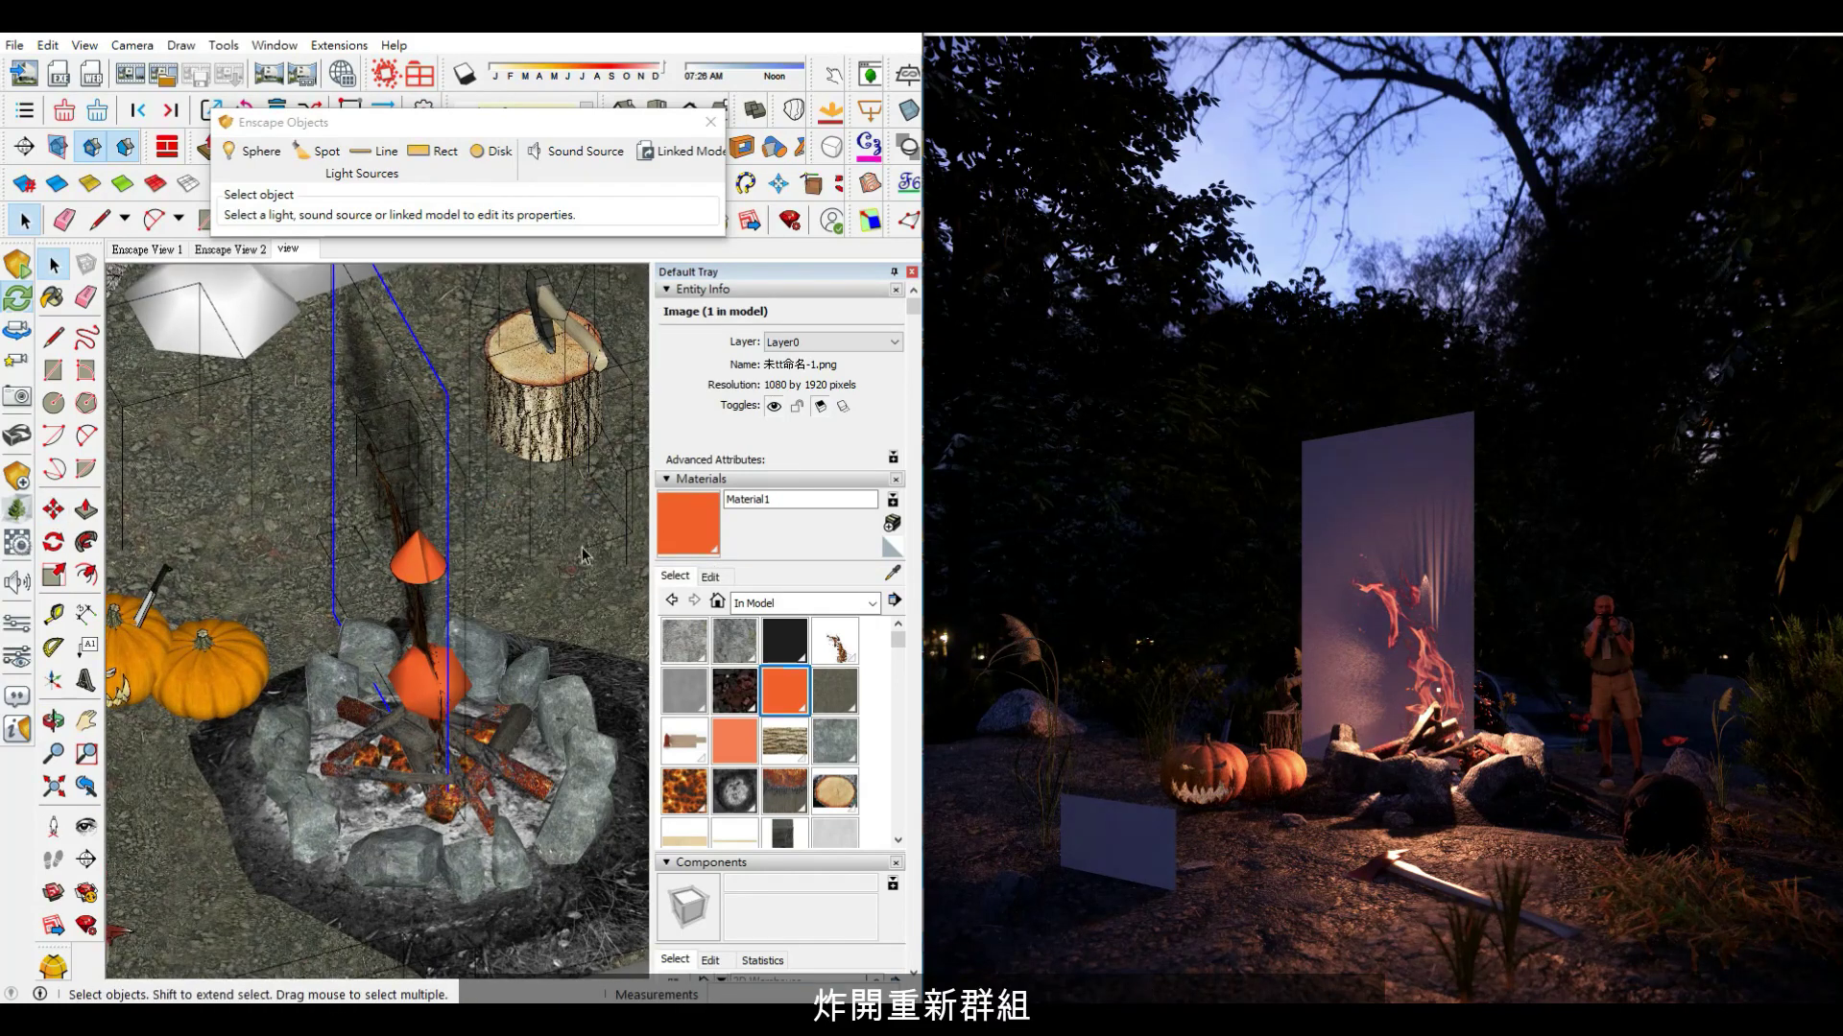
{"action": "key", "text": "ctrl+g"}
Move the smoke group about 14.3 cm to adjust its placement relative to the flames
{"action": "key", "text": "m"}
{"action": "middle_click_drag", "start_coordinate": [499, 586], "coordinate": [582, 600]}
{"action": "left_click", "coordinate": [582, 600]}
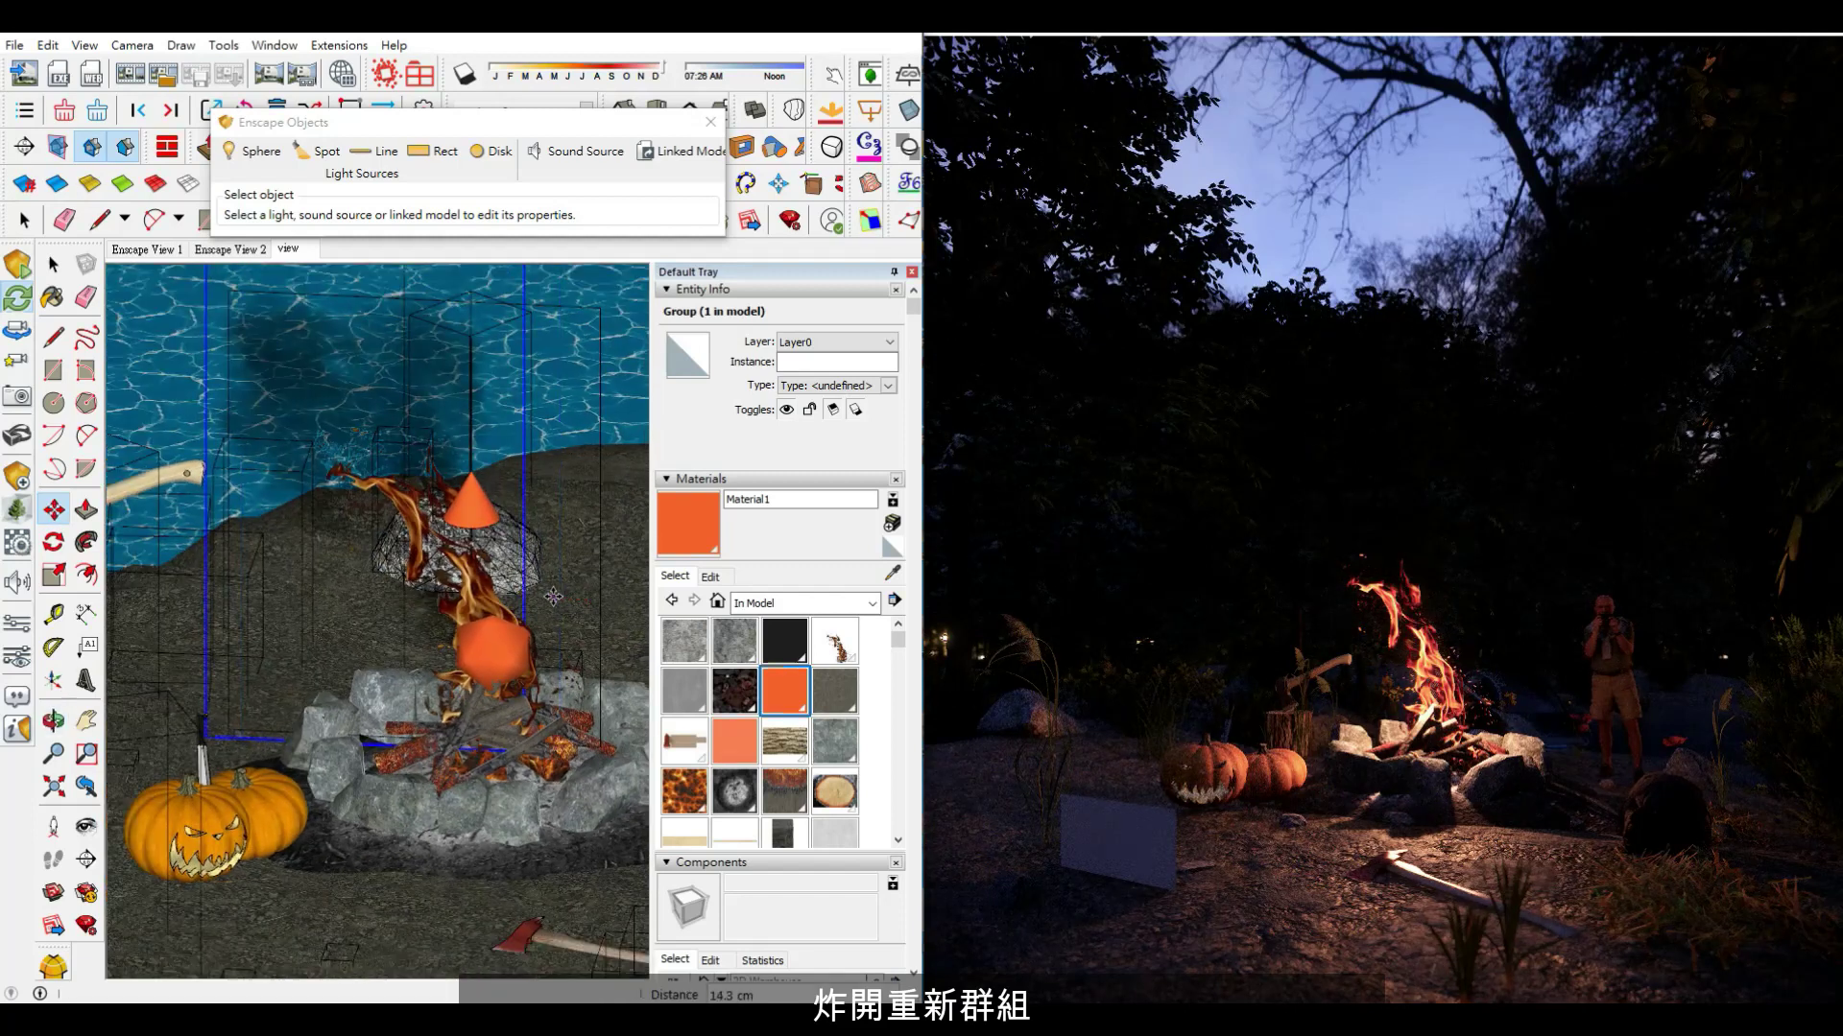
Open the Enscape material editor and sample the smoke image's material for editing
{"action": "left_click", "coordinate": [16, 547]}
{"action": "left_click_drag", "start_coordinate": [451, 261], "coordinate": [756, 614]}
{"action": "left_click", "coordinate": [893, 574]}
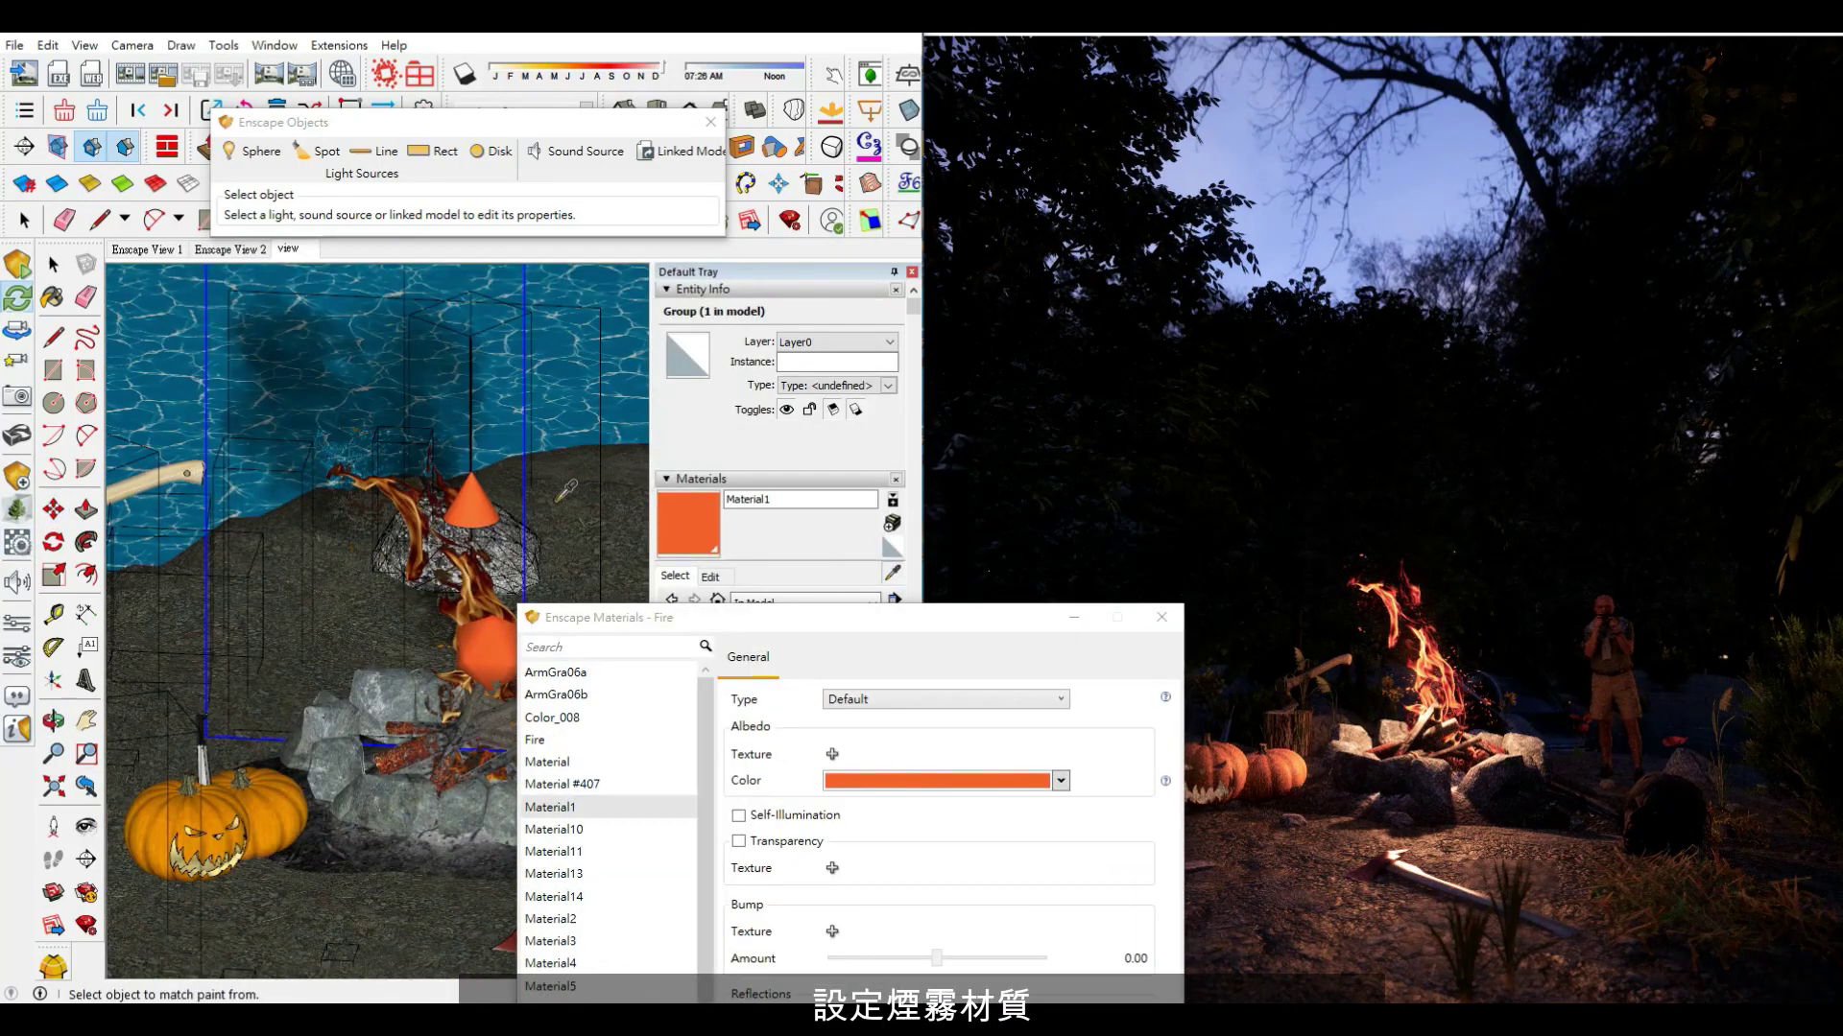
{"action": "left_click", "coordinate": [509, 413], "text": "alt"}
{"action": "left_click_drag", "start_coordinate": [787, 625], "coordinate": [429, 288]}
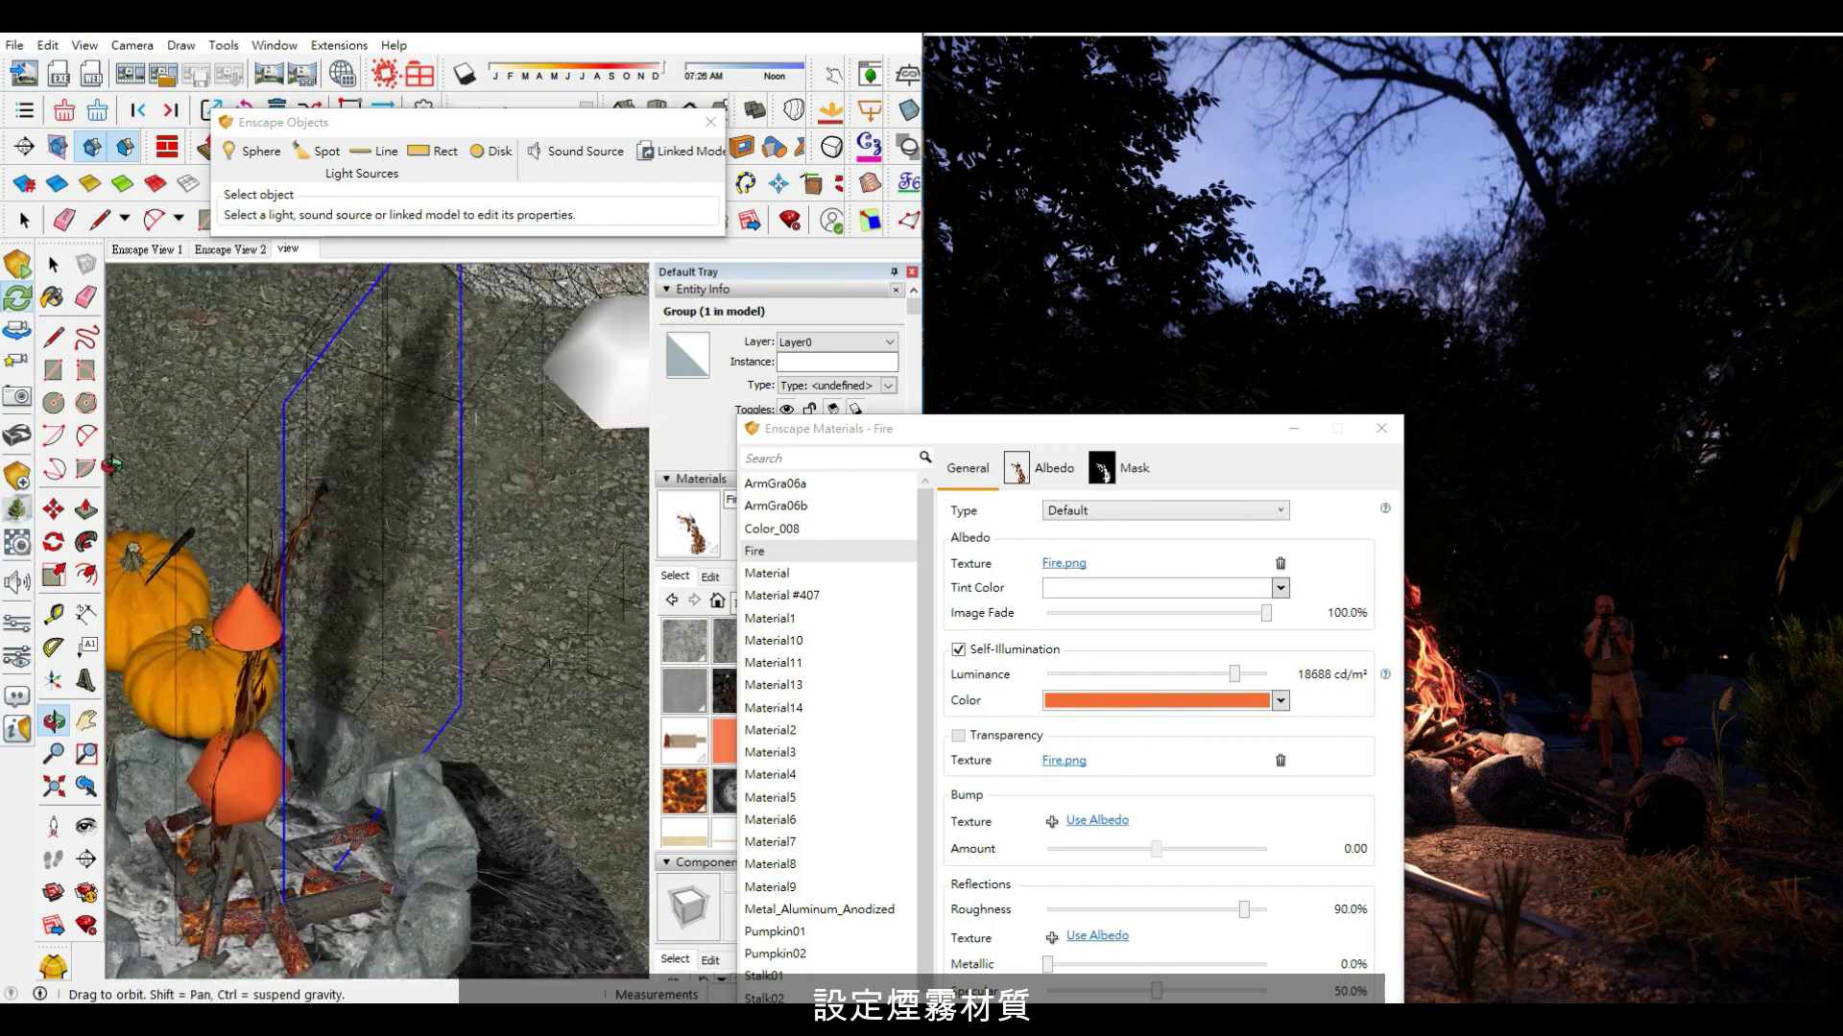
{"action": "left_click_drag", "start_coordinate": [1050, 441], "coordinate": [538, 260]}
{"action": "left_click_drag", "start_coordinate": [754, 434], "coordinate": [628, 433]}
Set the smoke material's image fade to about 42.7% and choose light gray as its blend color
{"action": "left_click", "coordinate": [607, 291]}
{"action": "left_click", "coordinate": [533, 293]}
{"action": "left_click", "coordinate": [768, 460]}
{"action": "left_click", "coordinate": [707, 532]}
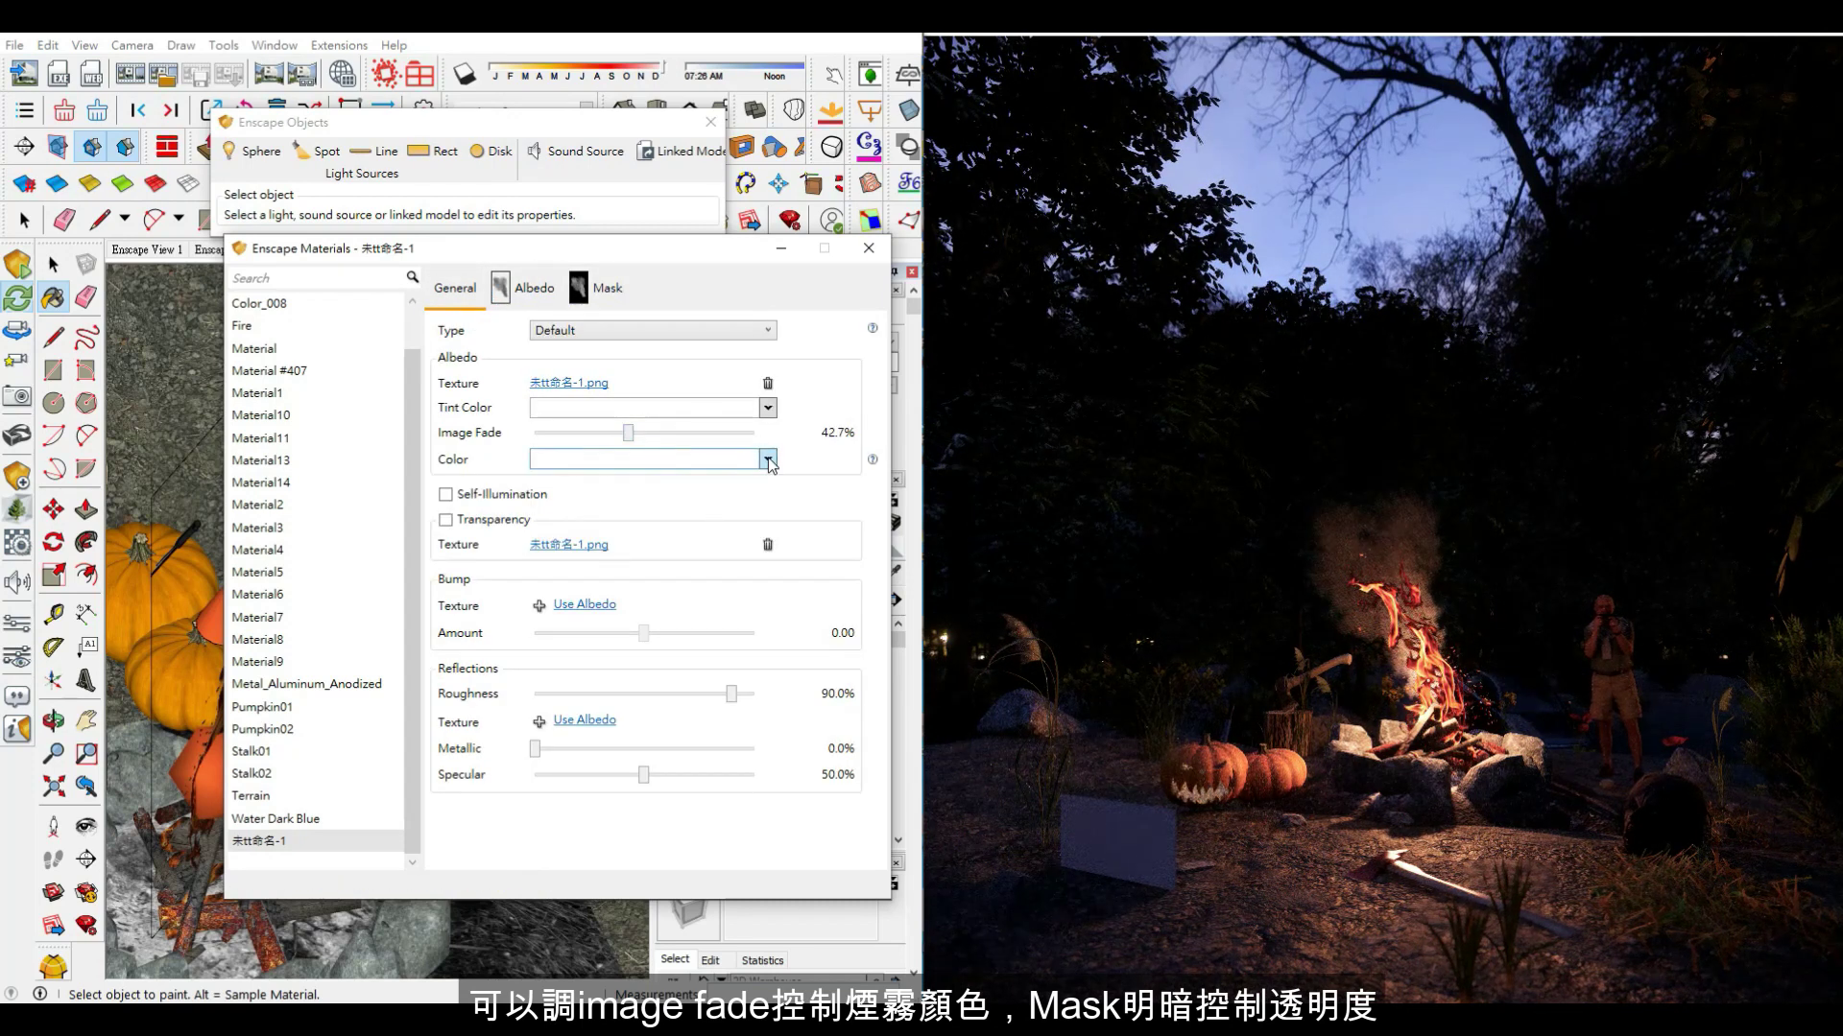
{"action": "left_click", "coordinate": [768, 460]}
{"action": "left_click", "coordinate": [658, 533]}
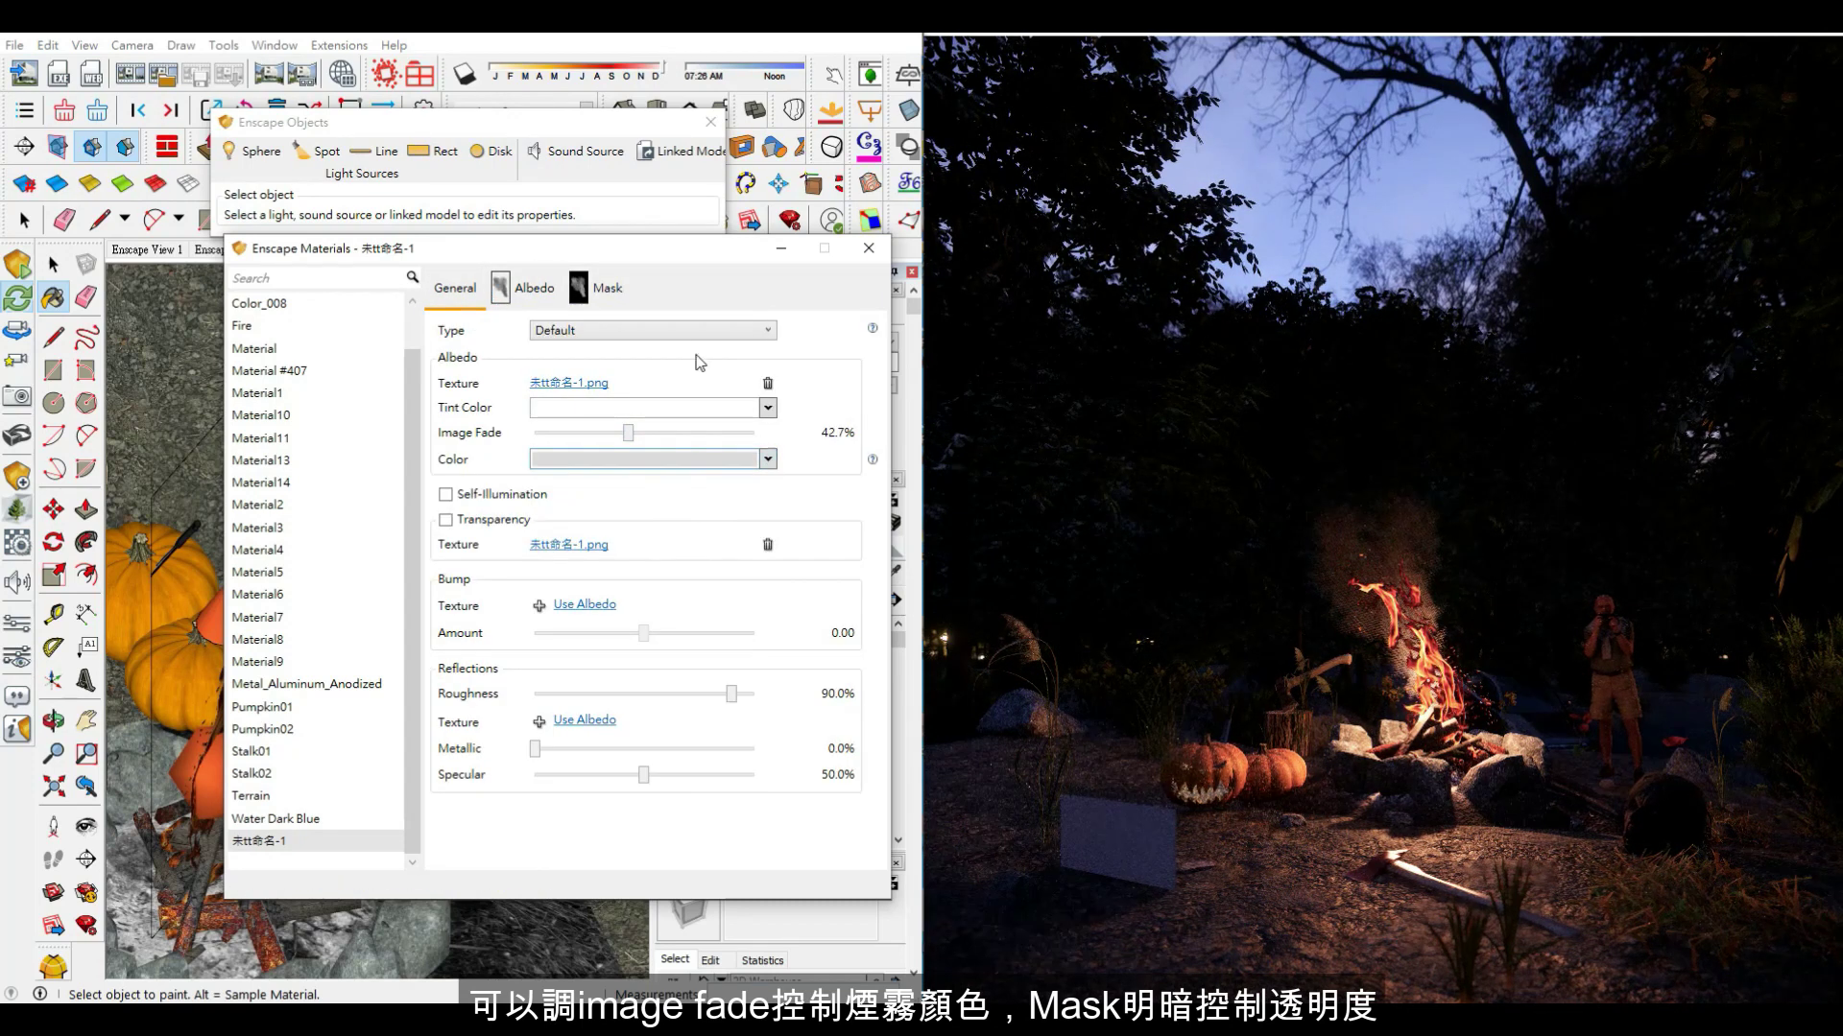
Set the smoke mask's brightness to 77% and the image fade to 66.1%, and close the material editor
{"action": "left_click", "coordinate": [603, 288]}
{"action": "left_click_drag", "start_coordinate": [725, 651], "coordinate": [715, 649]}
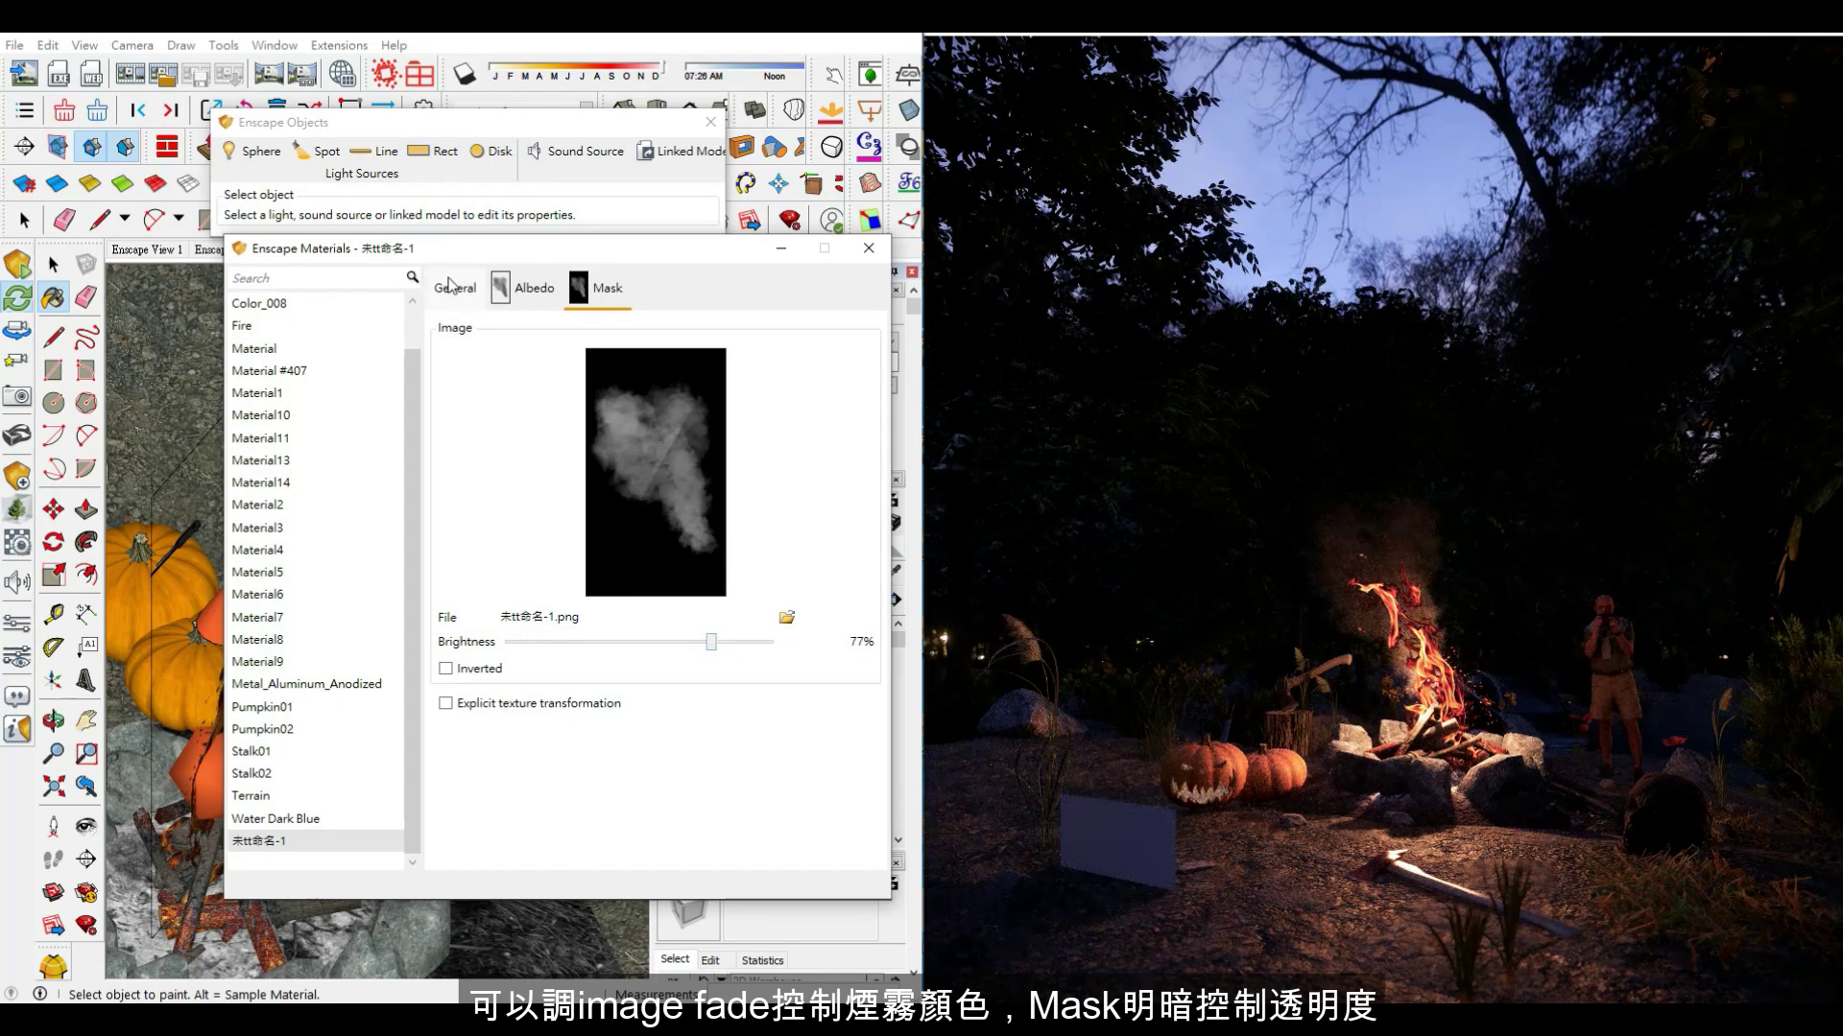
{"action": "left_click", "coordinate": [455, 287]}
{"action": "left_click", "coordinate": [592, 291]}
{"action": "left_click", "coordinate": [532, 289]}
{"action": "left_click", "coordinate": [457, 289]}
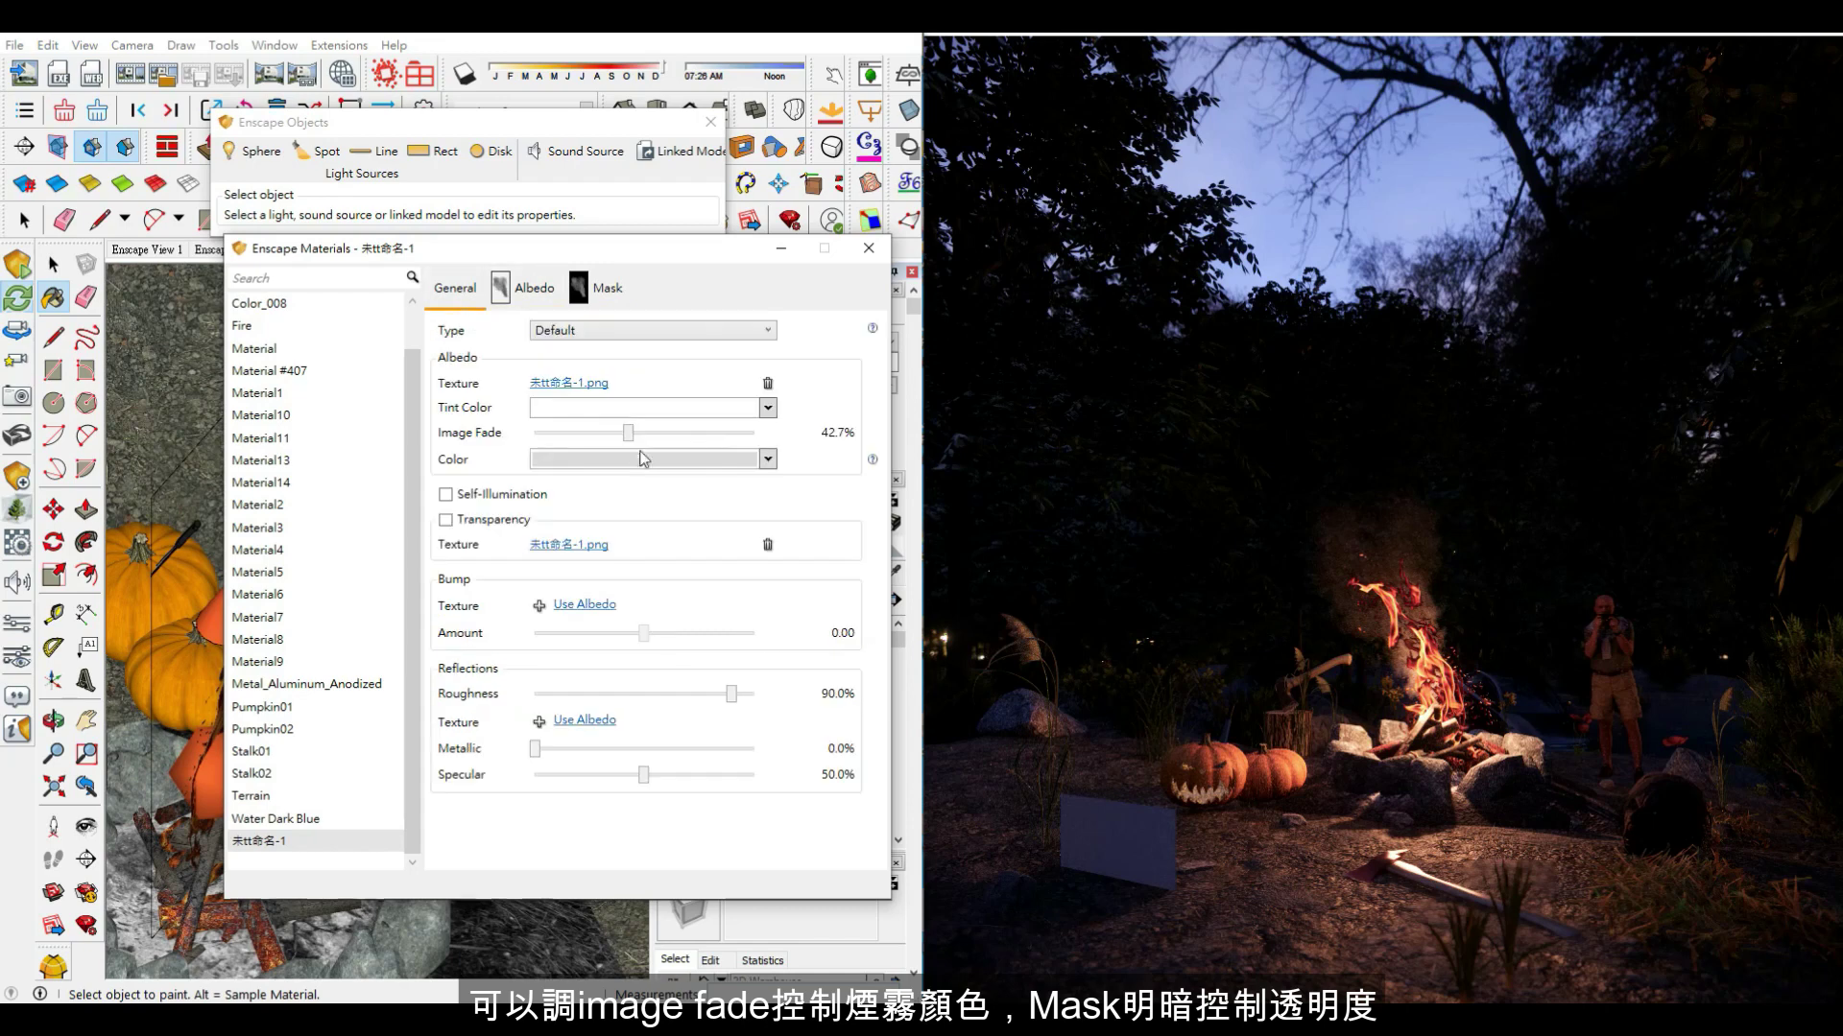
{"action": "left_click", "coordinate": [708, 432]}
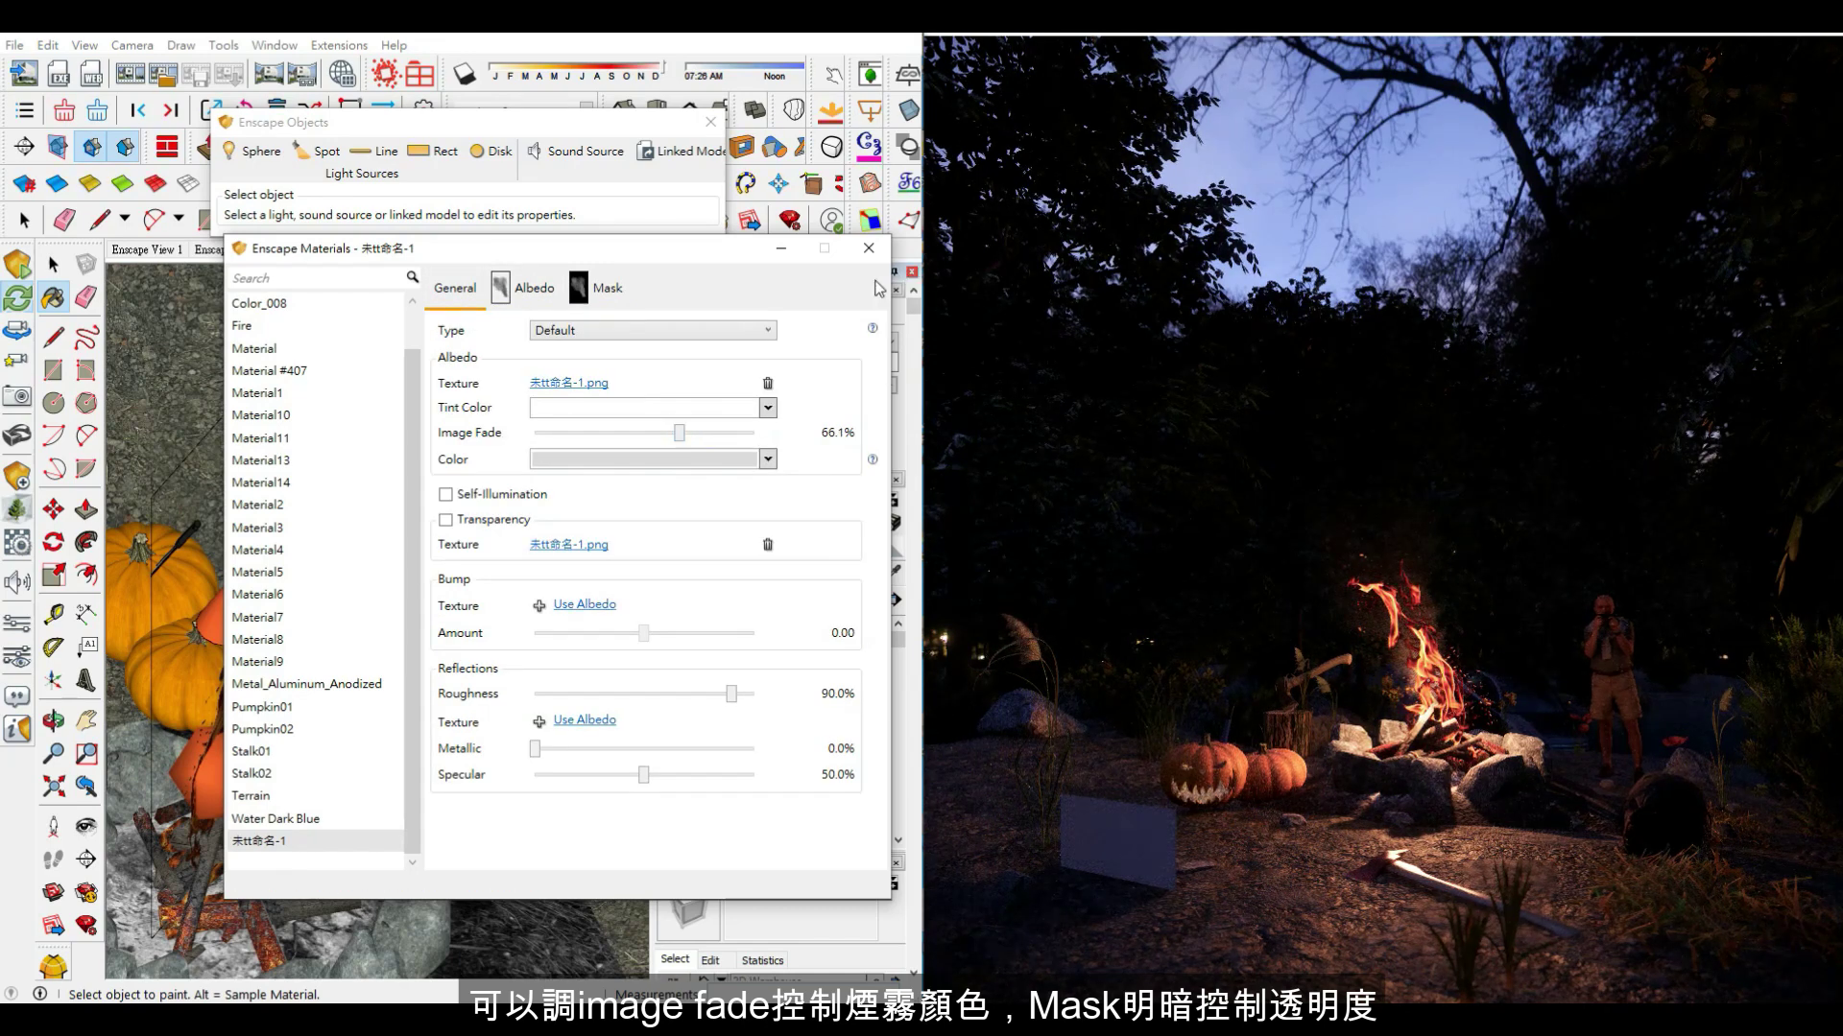
{"action": "left_click", "coordinate": [868, 250]}
Make the texture unique inside the extra smoke group and open the new material ending in 1#1 in the Enscape material editor
{"action": "mouse_move", "coordinate": [432, 576]}
{"action": "middle_mouse_down"}
{"action": "mouse_move", "coordinate": [387, 572]}
{"action": "mouse_move", "coordinate": [454, 809]}
{"action": "middle_mouse_up"}
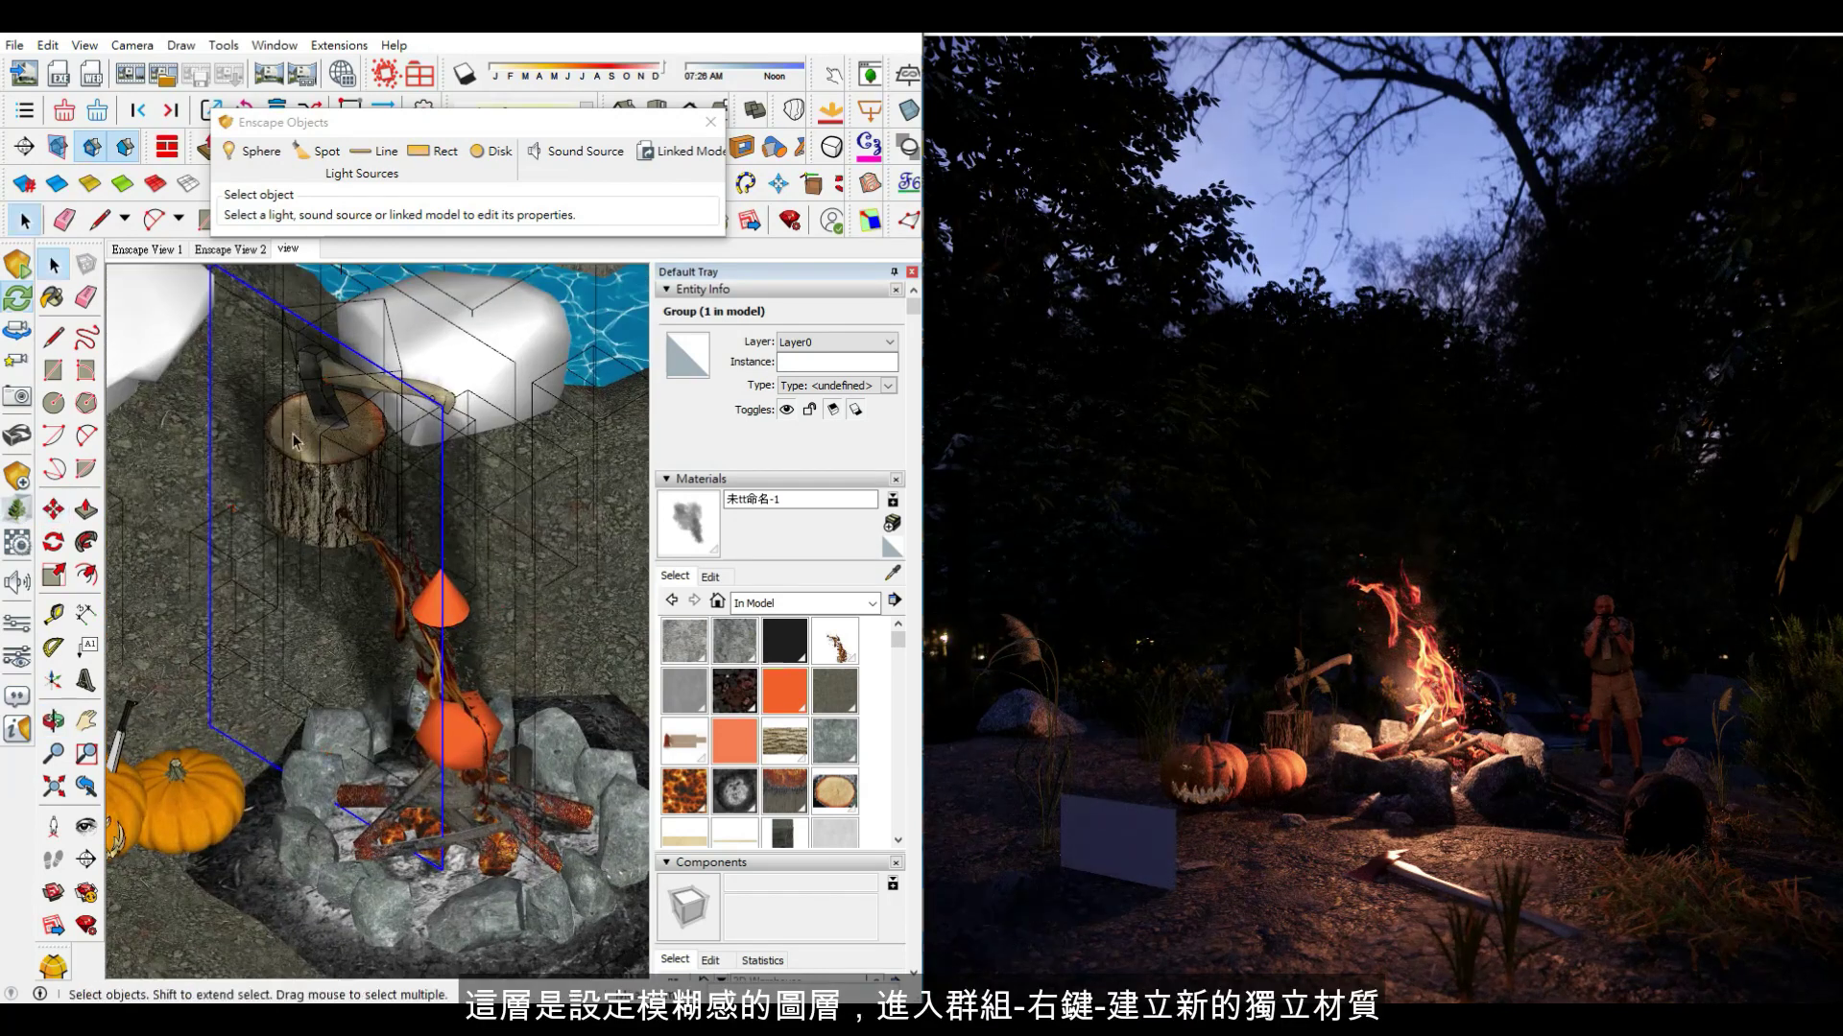
{"action": "right_click", "coordinate": [284, 561]}
{"action": "left_click", "coordinate": [364, 762]}
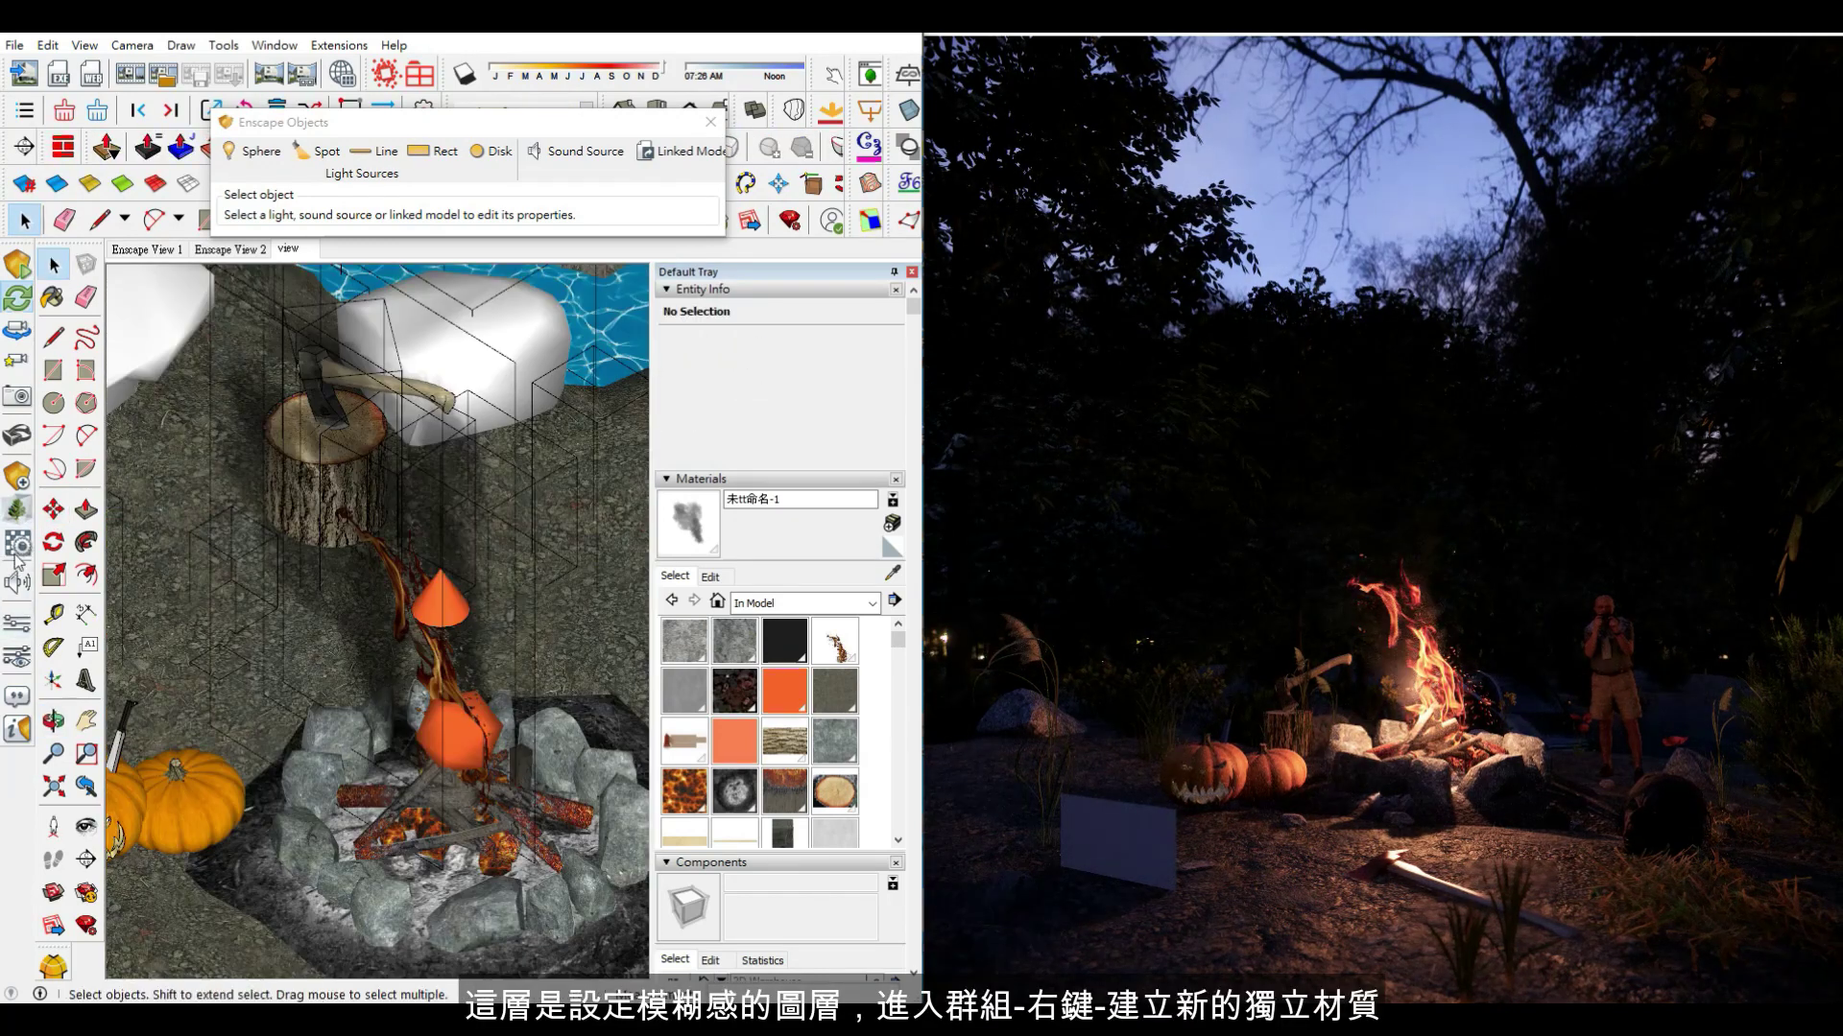
{"action": "left_click", "coordinate": [18, 544]}
{"action": "left_click", "coordinate": [291, 842]}
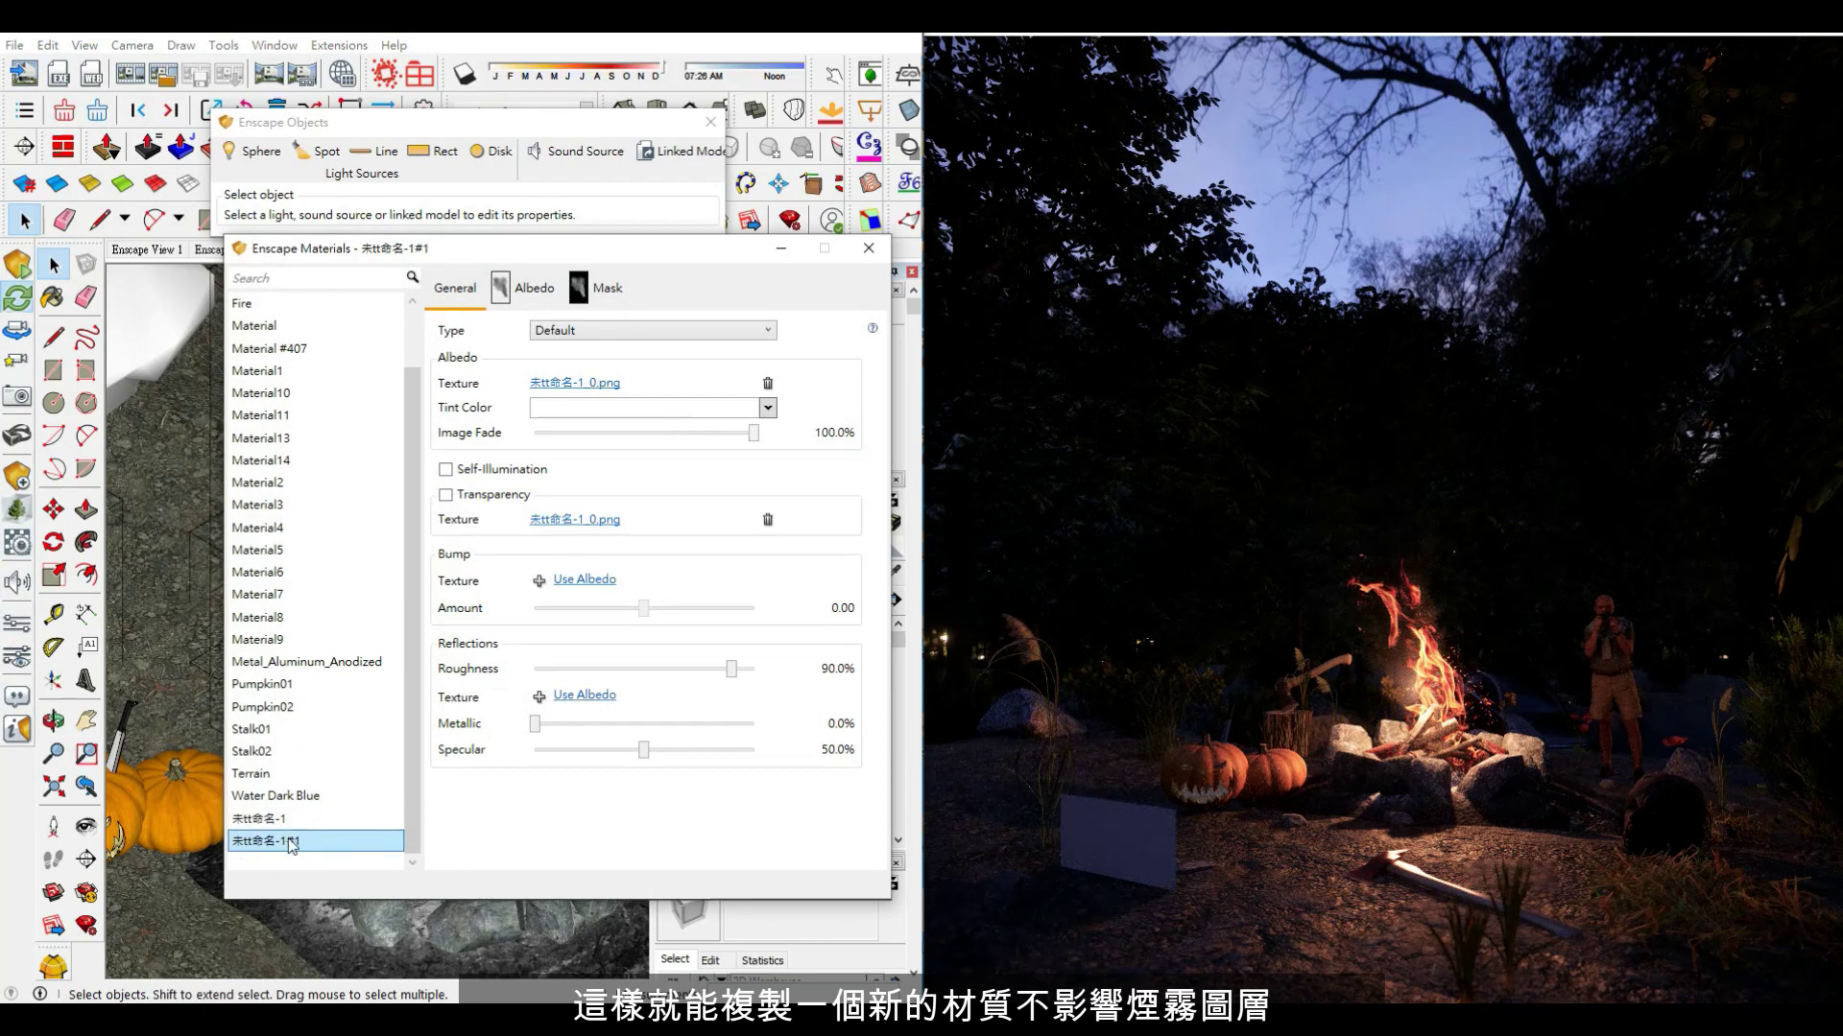
Enable transparency on the new smoke material and shift its group away from the other smoke layer
{"action": "left_click", "coordinate": [445, 495]}
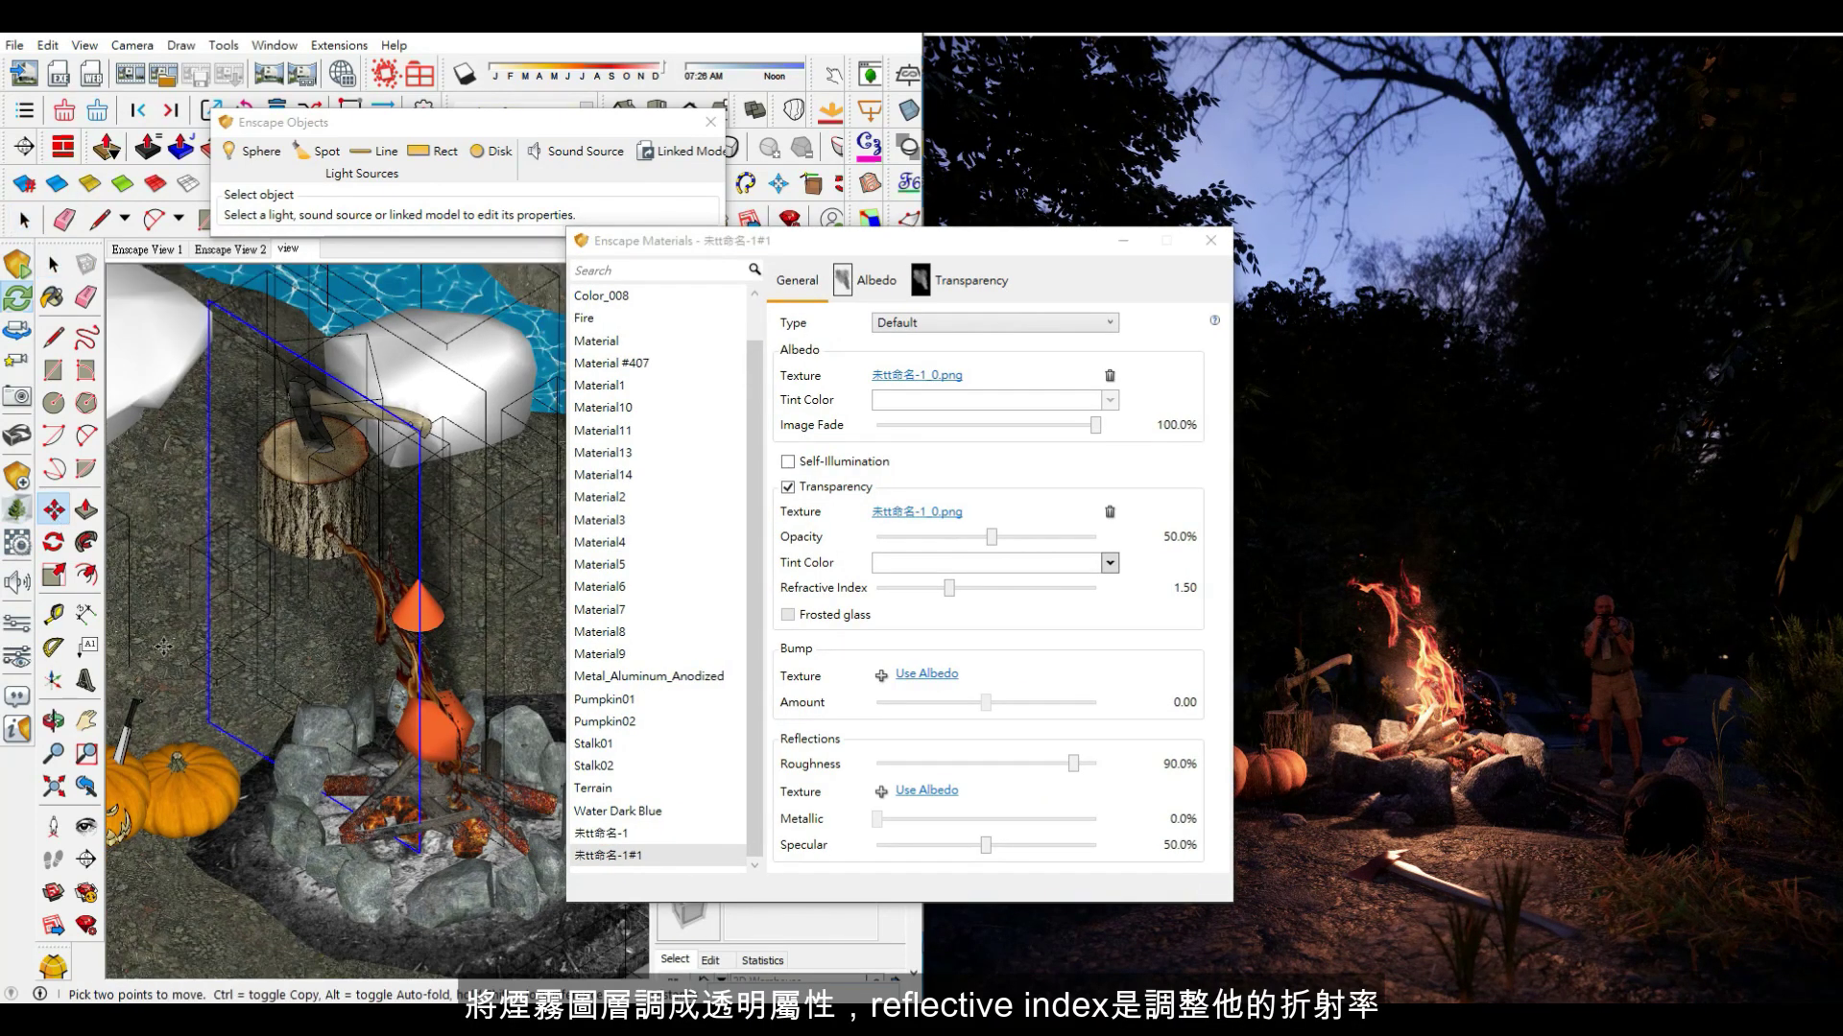
{"action": "left_click_drag", "start_coordinate": [164, 647], "coordinate": [106, 680]}
{"action": "left_click_drag", "start_coordinate": [943, 238], "coordinate": [583, 200]}
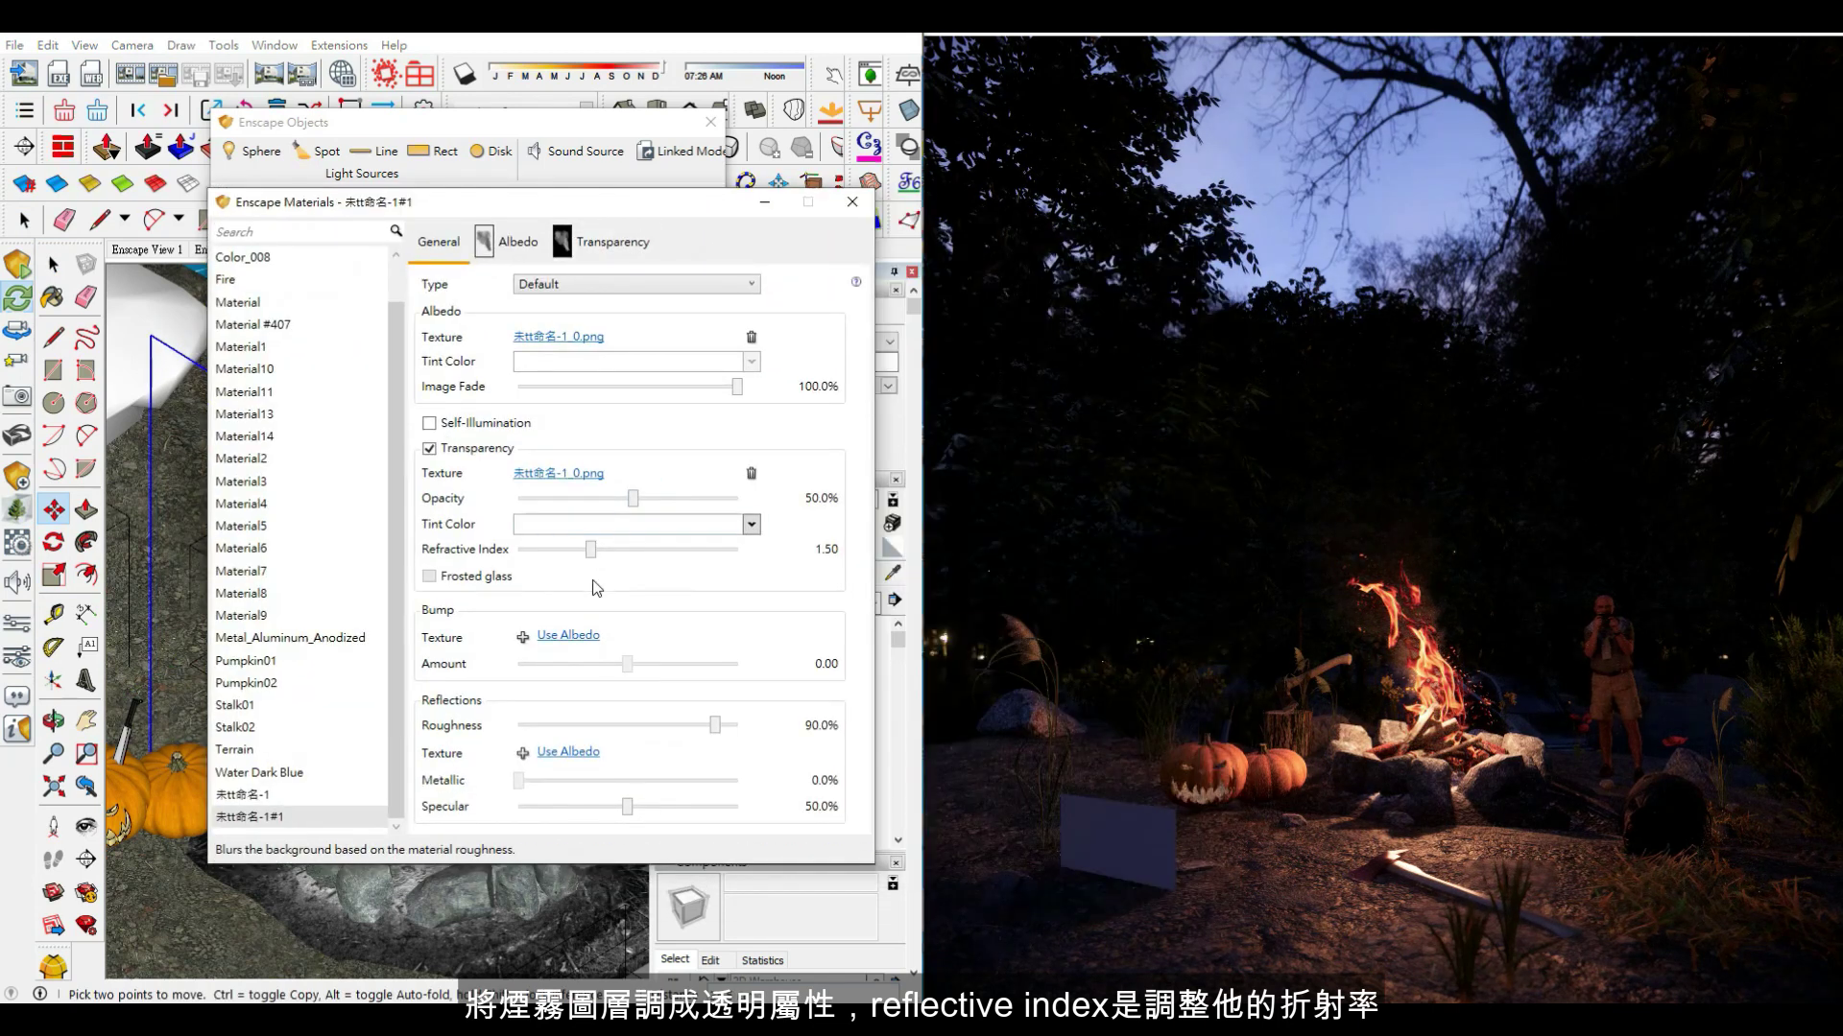
Set the transparent smoke material's opacity to 68% and its refractive index to 2.42, checking the effect close to the flames
{"action": "left_click_drag", "start_coordinate": [615, 554], "coordinate": [736, 551]}
{"action": "left_click_drag", "start_coordinate": [635, 498], "coordinate": [675, 500]}
{"action": "scroll", "coordinate": [1436, 701], "scroll_direction": "up", "scroll_amount": 5}
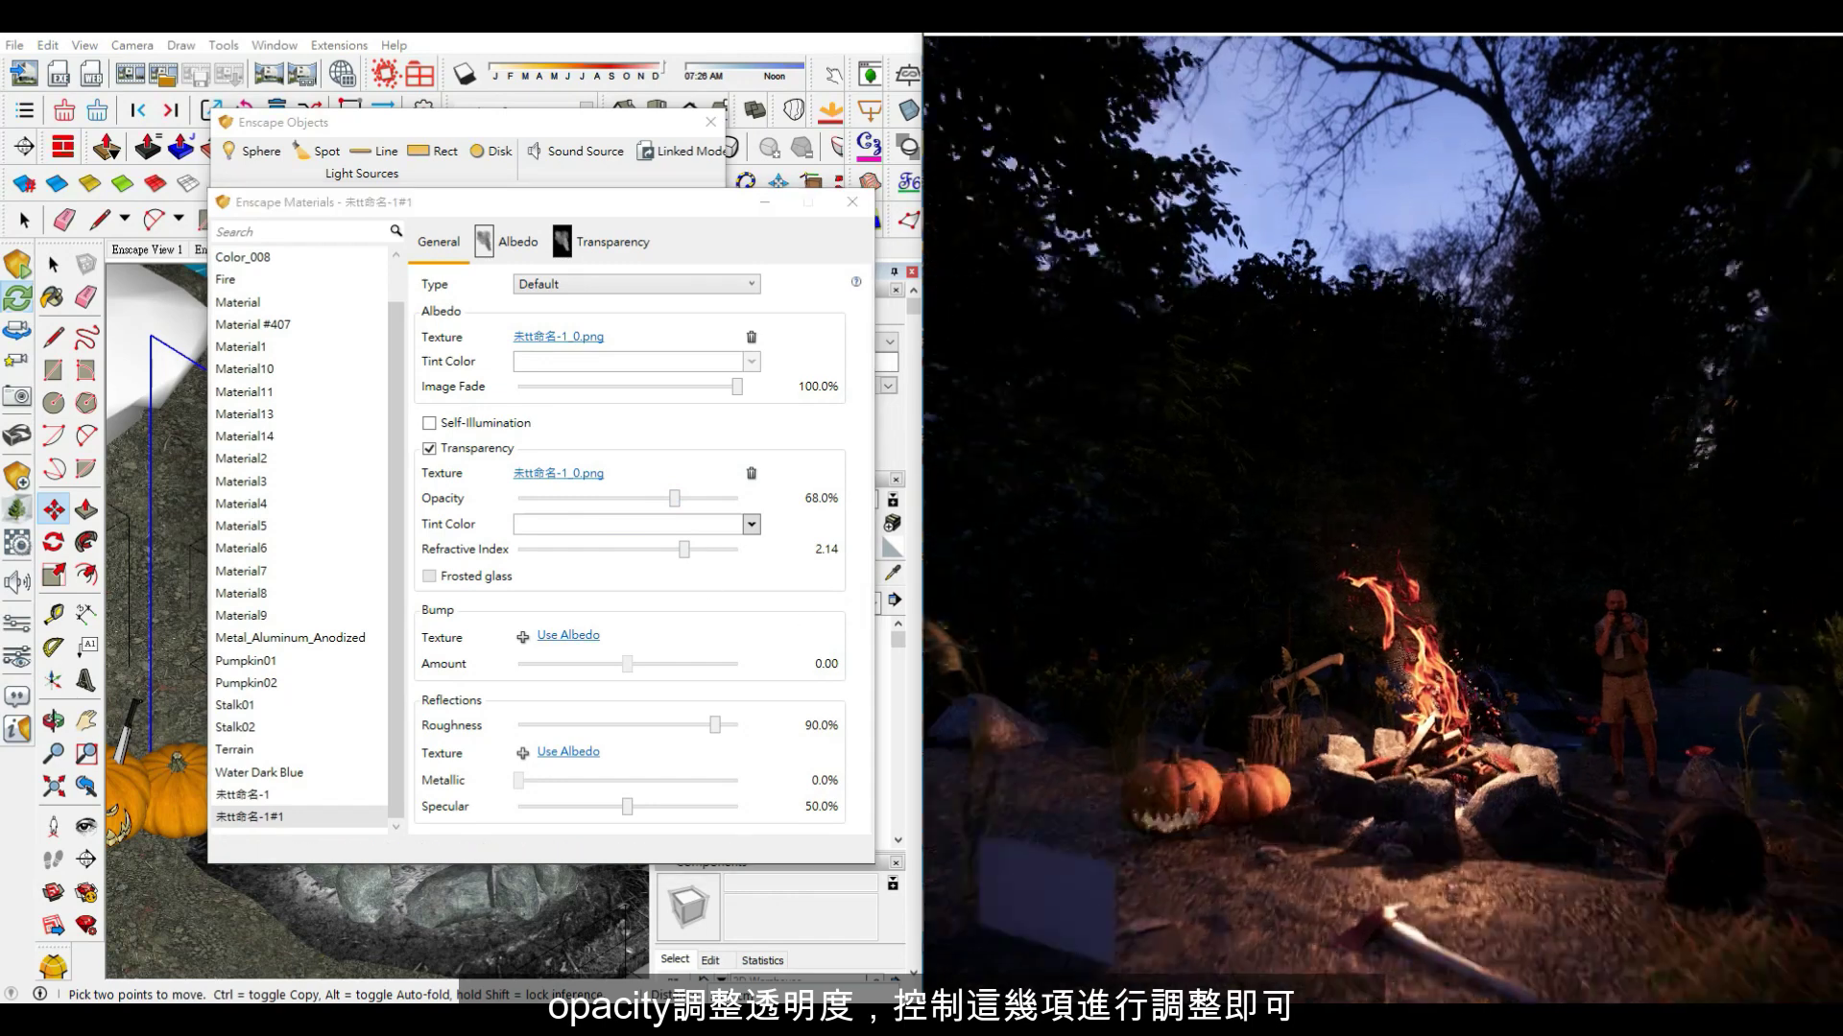
{"action": "right_click_drag", "start_coordinate": [1436, 700], "coordinate": [1535, 706]}
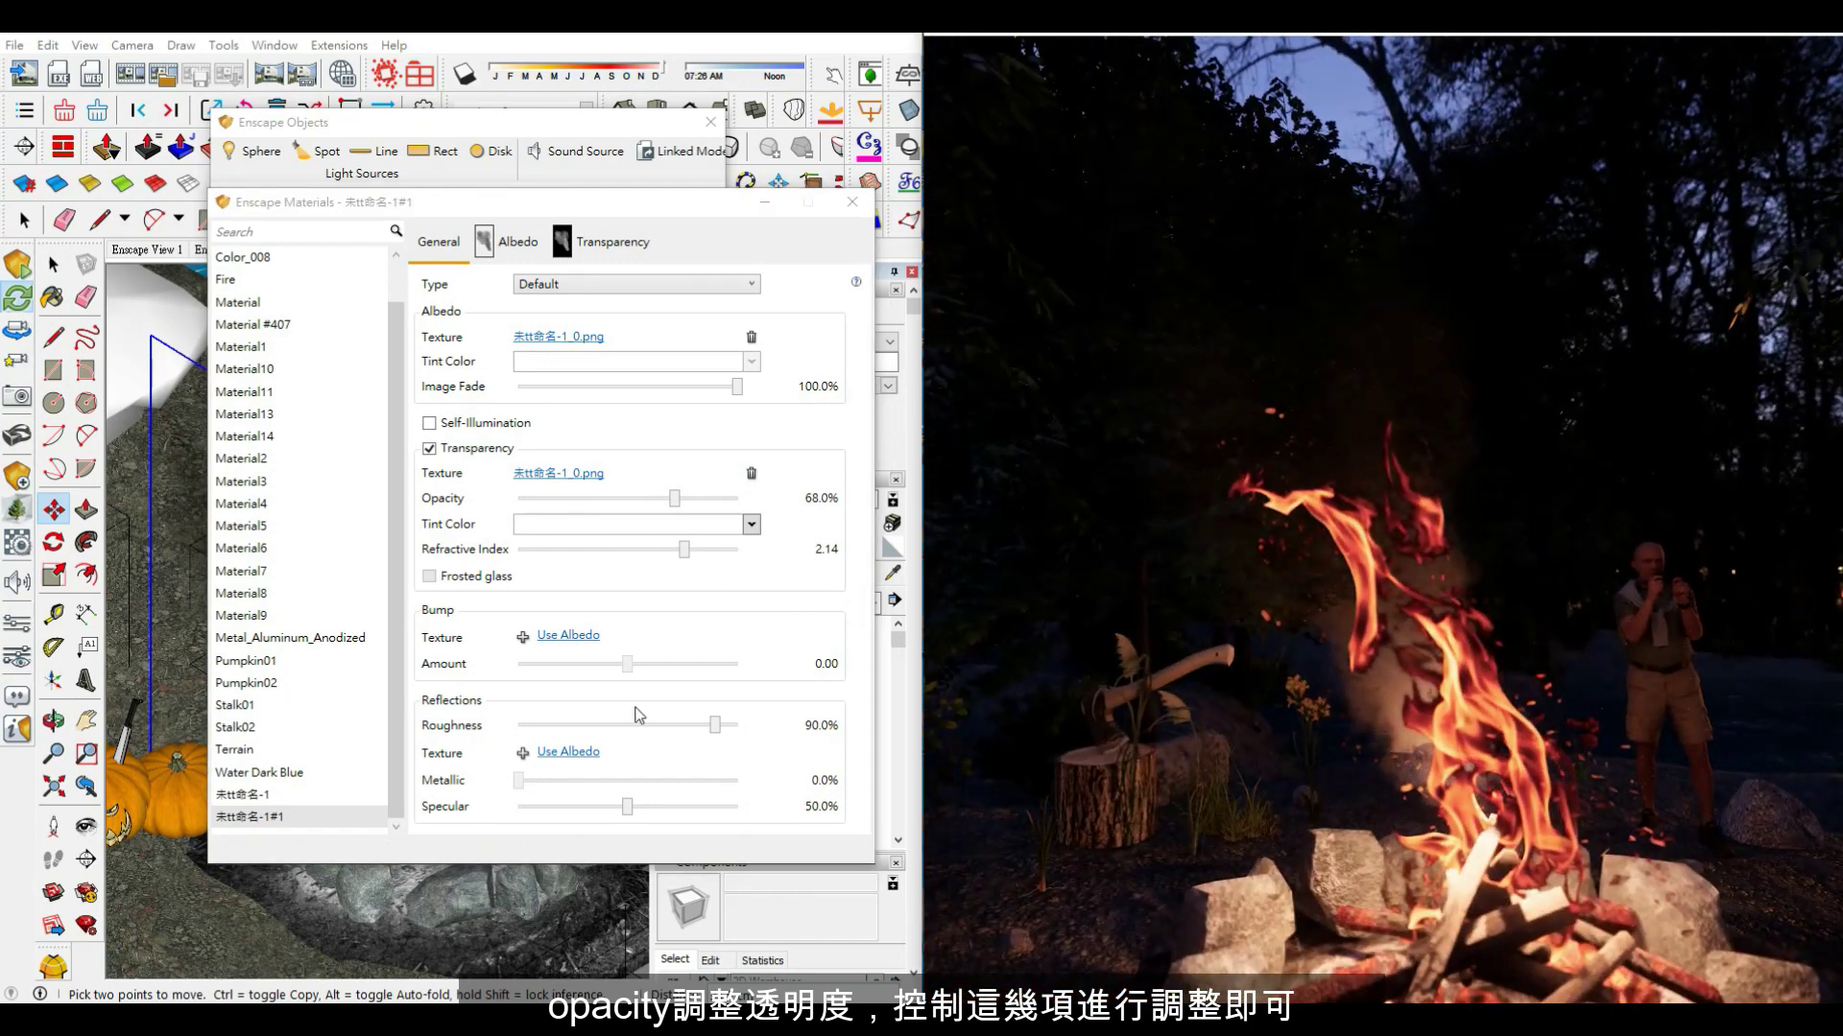
{"action": "left_click_drag", "start_coordinate": [684, 549], "coordinate": [787, 559]}
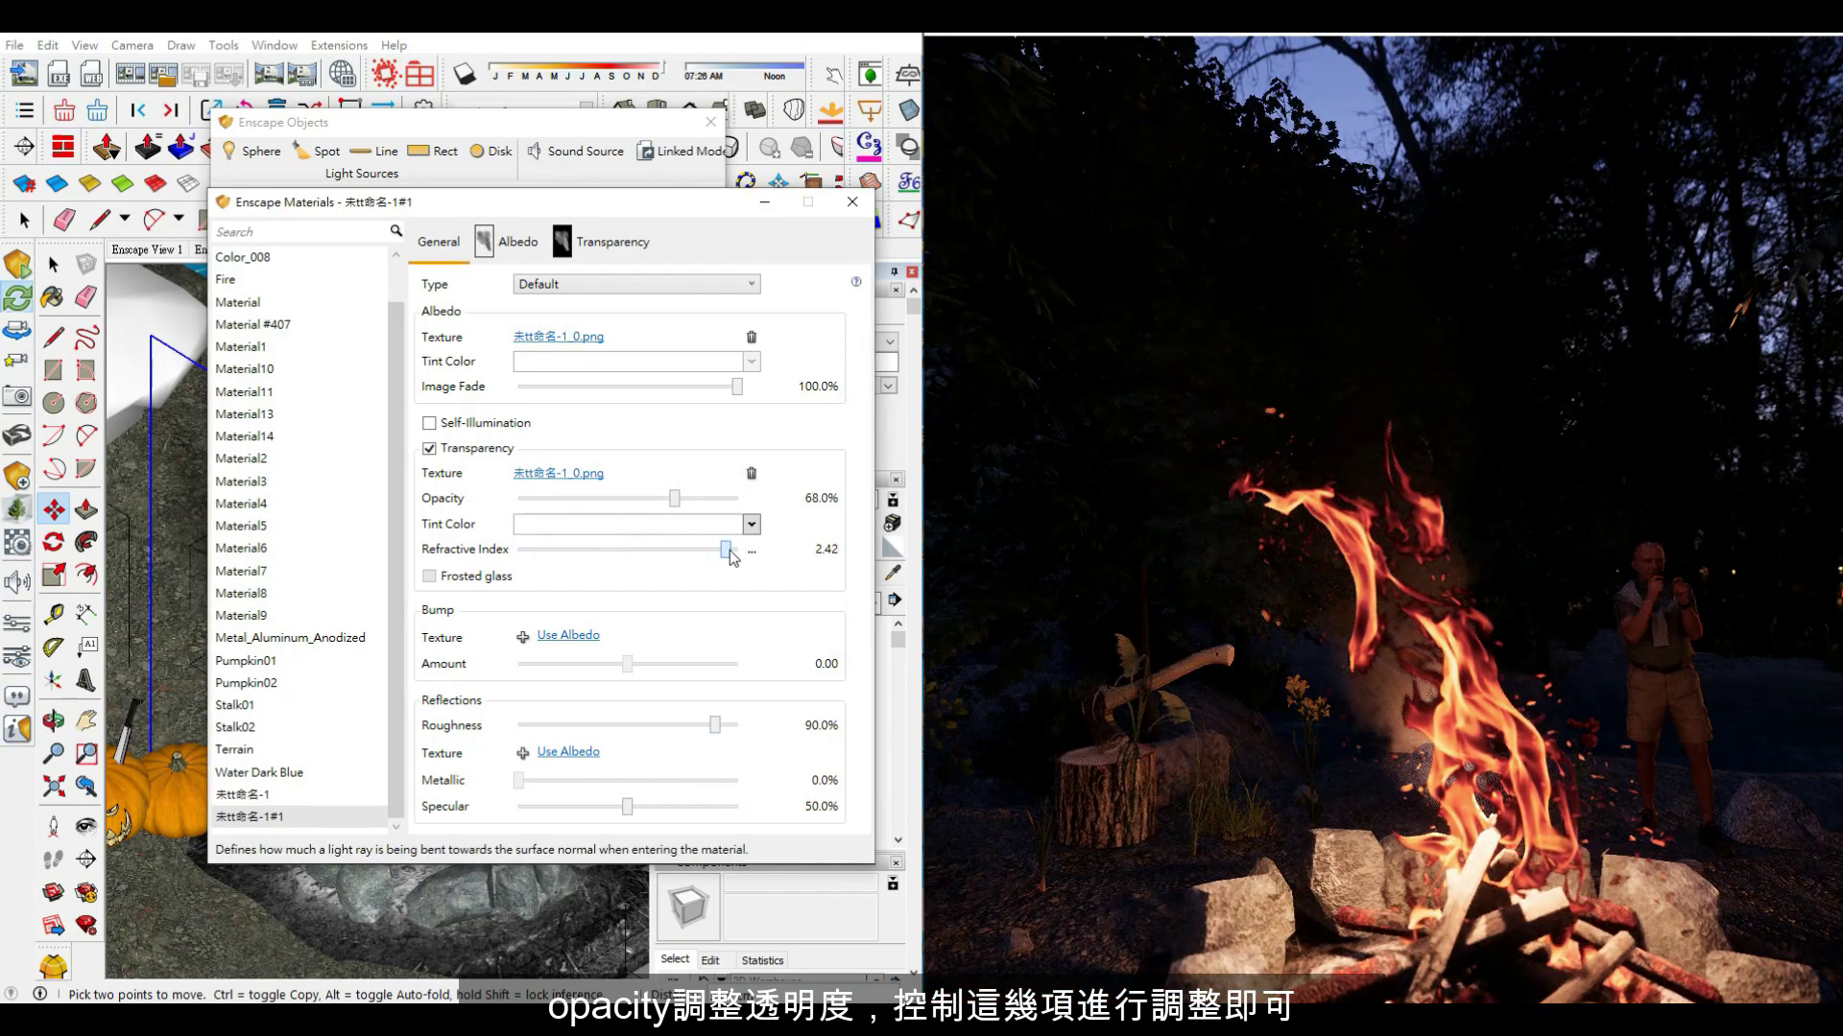
Set the transparent smoke material's image fade to 0% and refractive index to 2.30, and pick a new blend color
{"action": "left_click_drag", "start_coordinate": [734, 389], "coordinate": [511, 391]}
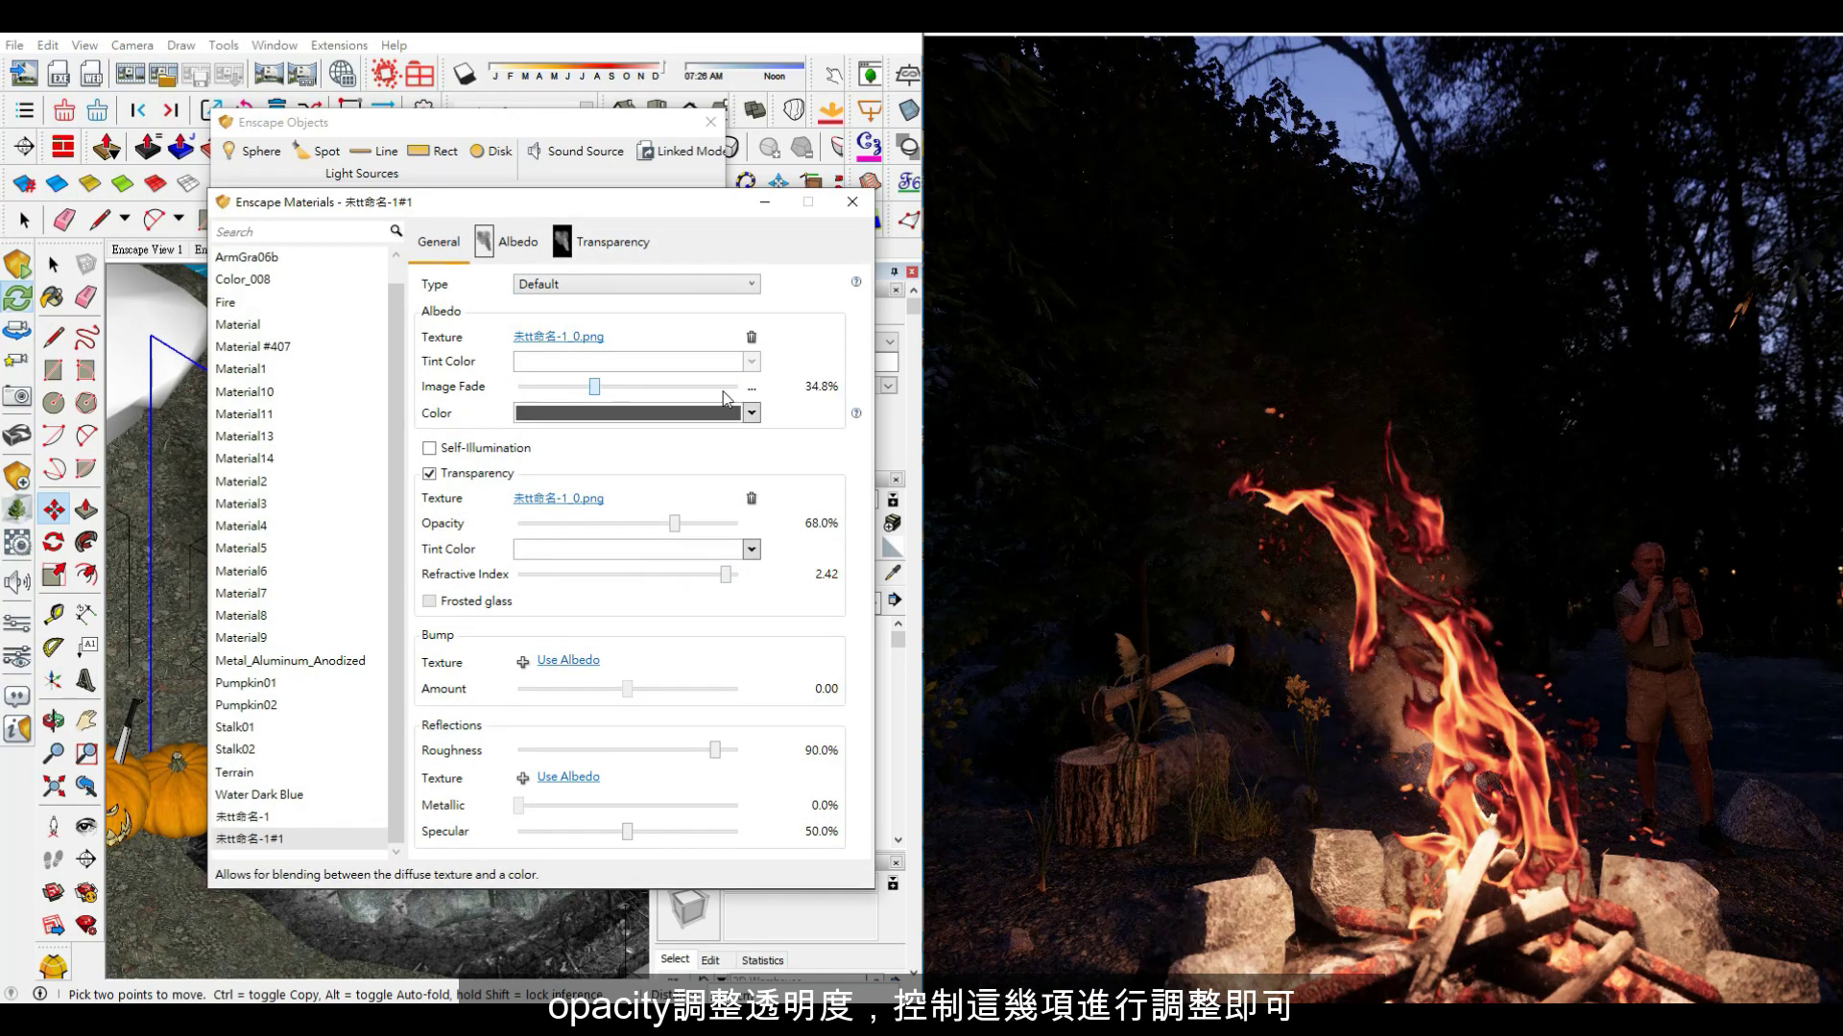
{"action": "mouse_move", "coordinate": [726, 575]}
{"action": "left_mouse_down"}
{"action": "mouse_move", "coordinate": [587, 568]}
{"action": "mouse_move", "coordinate": [706, 572]}
{"action": "left_mouse_up"}
{"action": "left_click", "coordinate": [635, 414]}
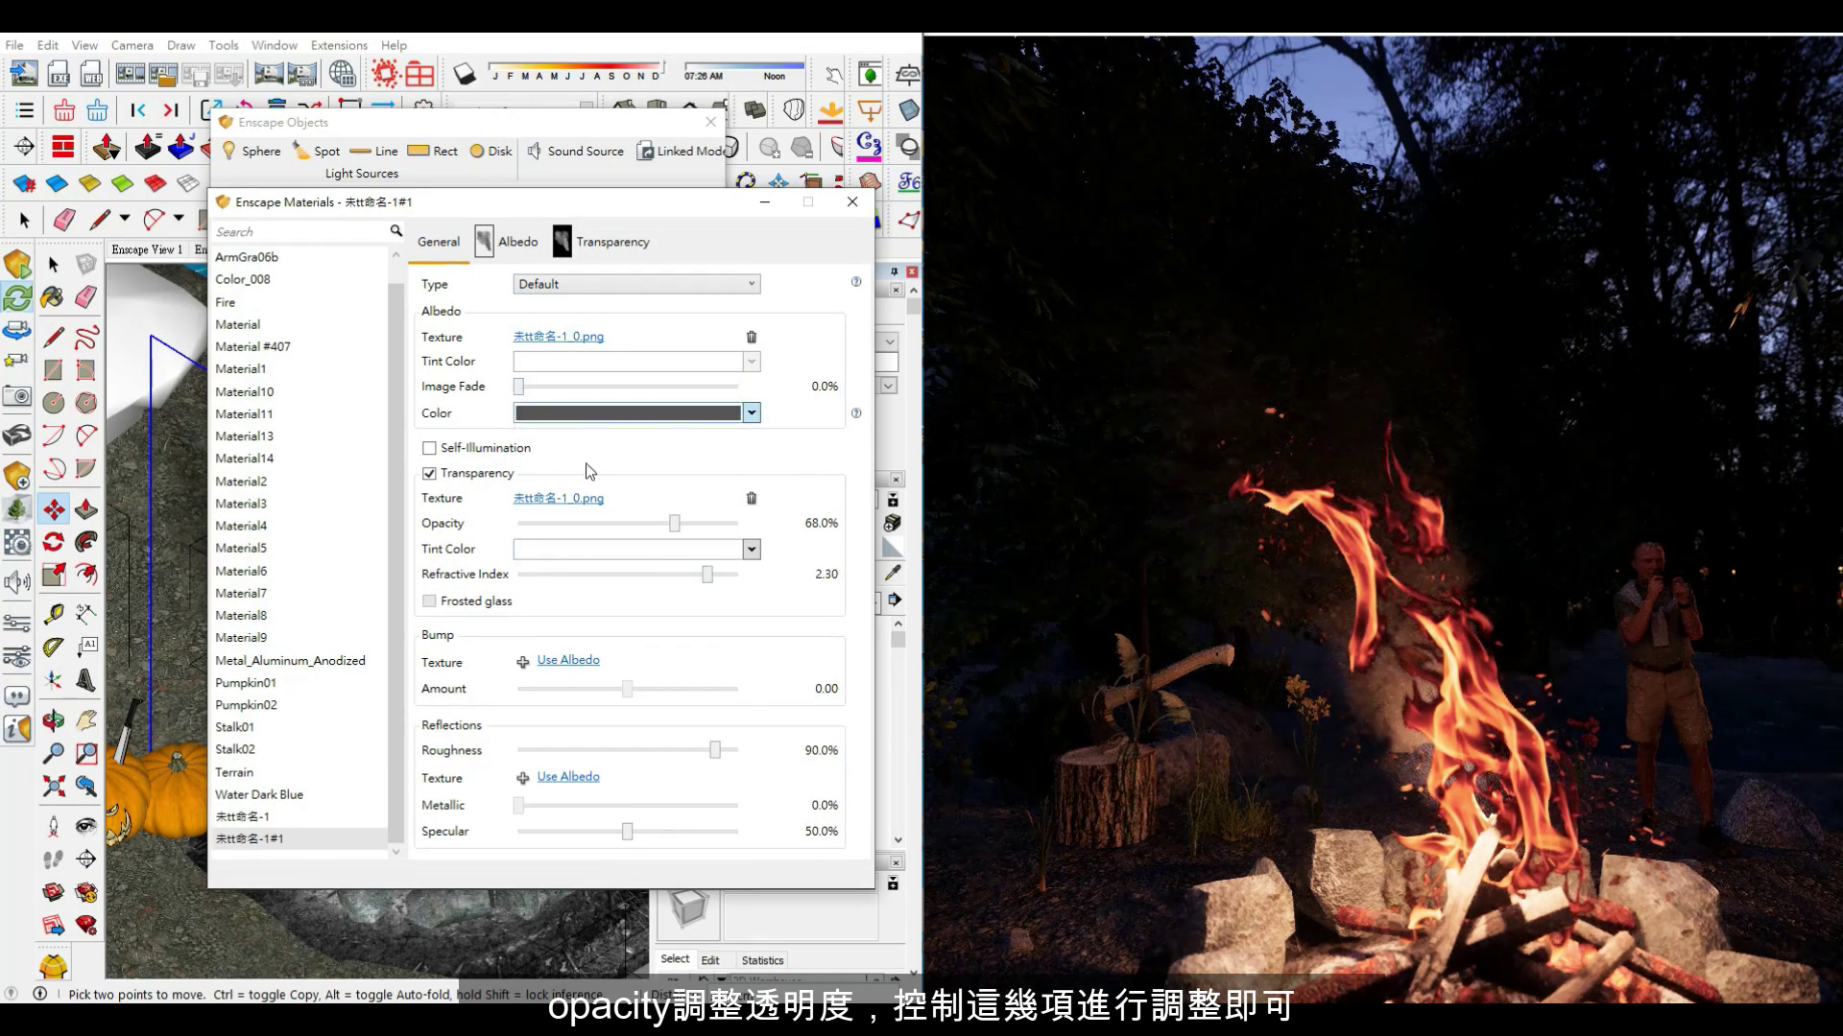
{"action": "left_click", "coordinate": [693, 477]}
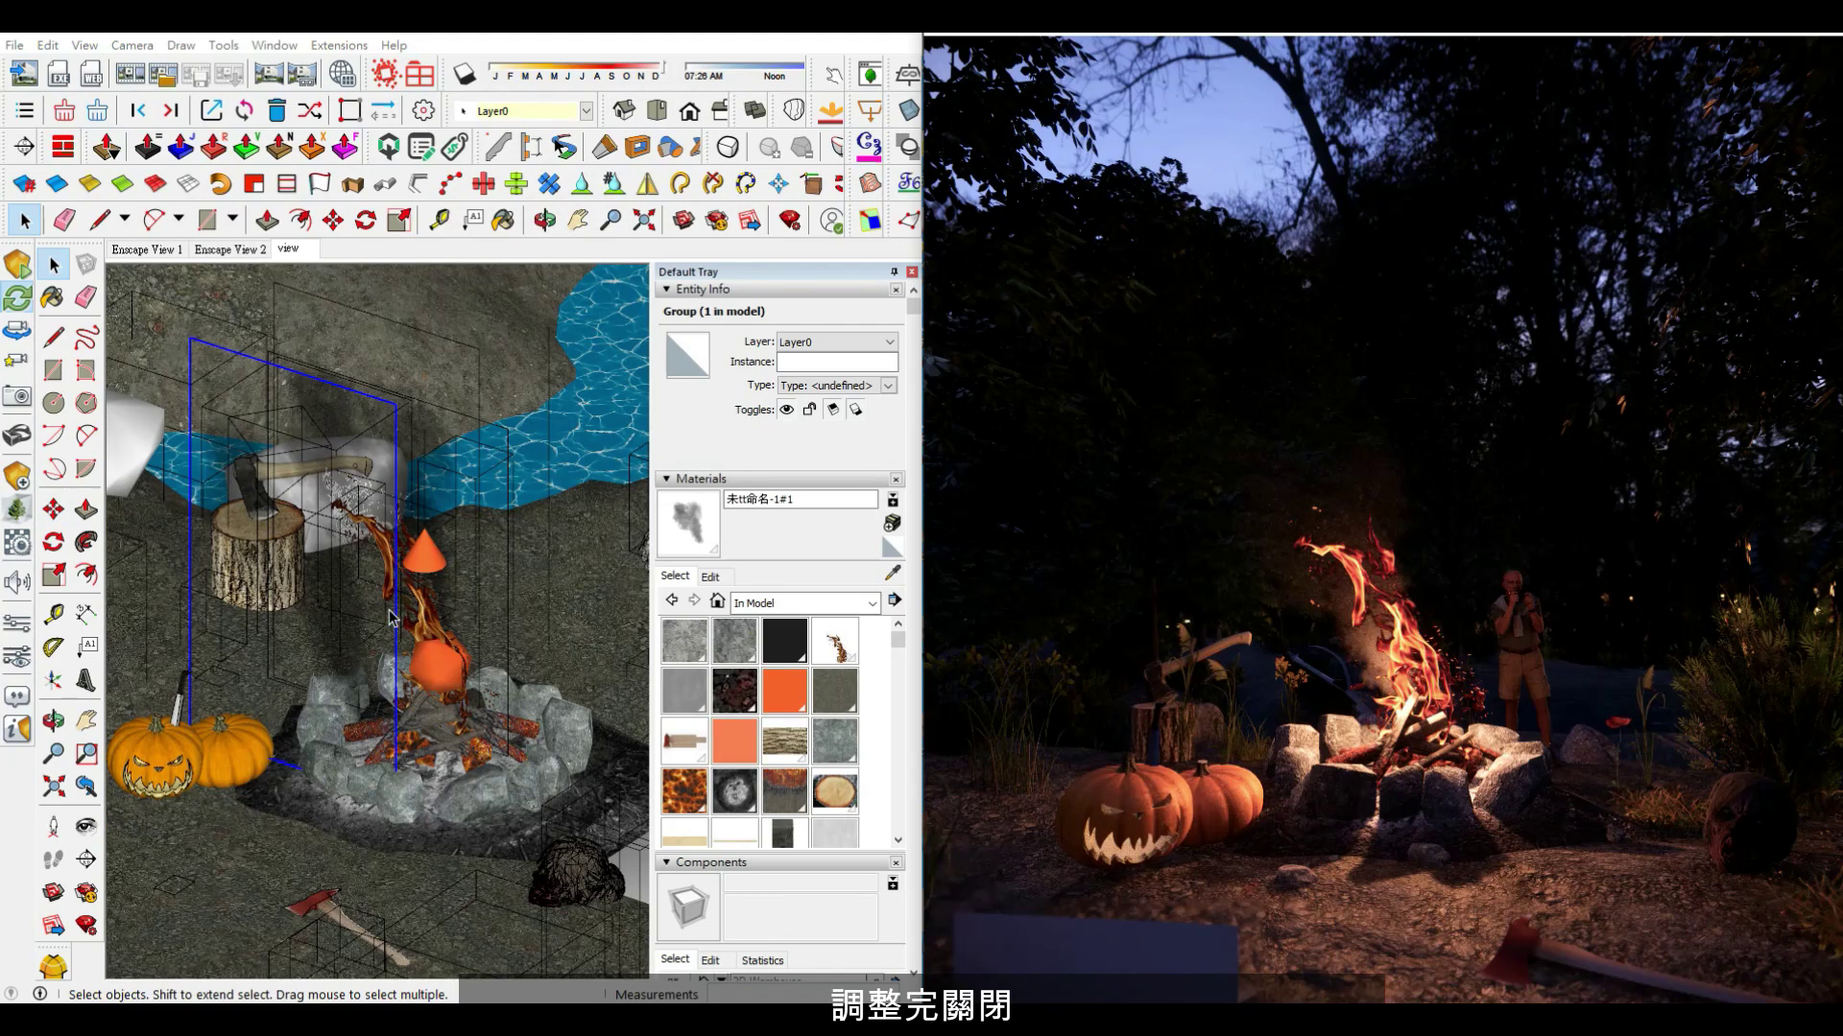
Restart the Enscape render to reload the scene with the updated smoke layers
{"action": "middle_click_drag", "start_coordinate": [428, 682], "coordinate": [508, 597]}
{"action": "middle_click_drag", "start_coordinate": [490, 680], "coordinate": [509, 694]}
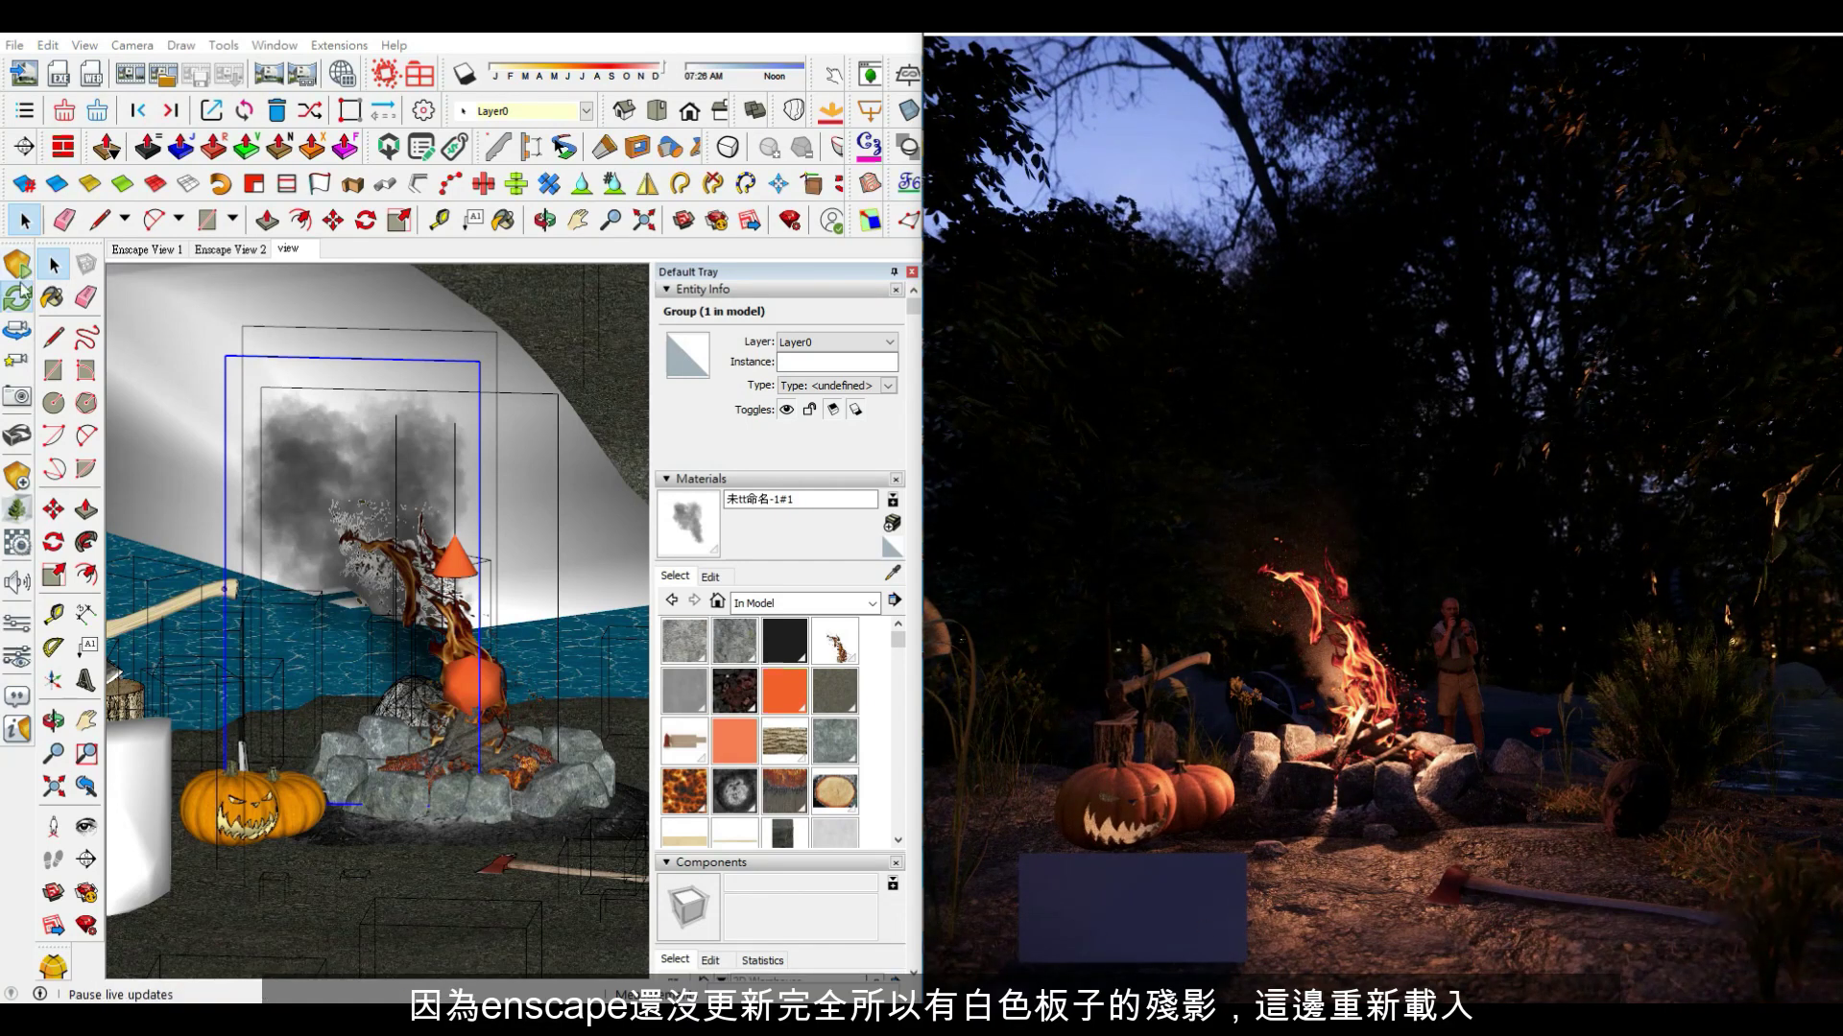
{"action": "left_click", "coordinate": [19, 330]}
{"action": "left_click", "coordinate": [15, 266]}
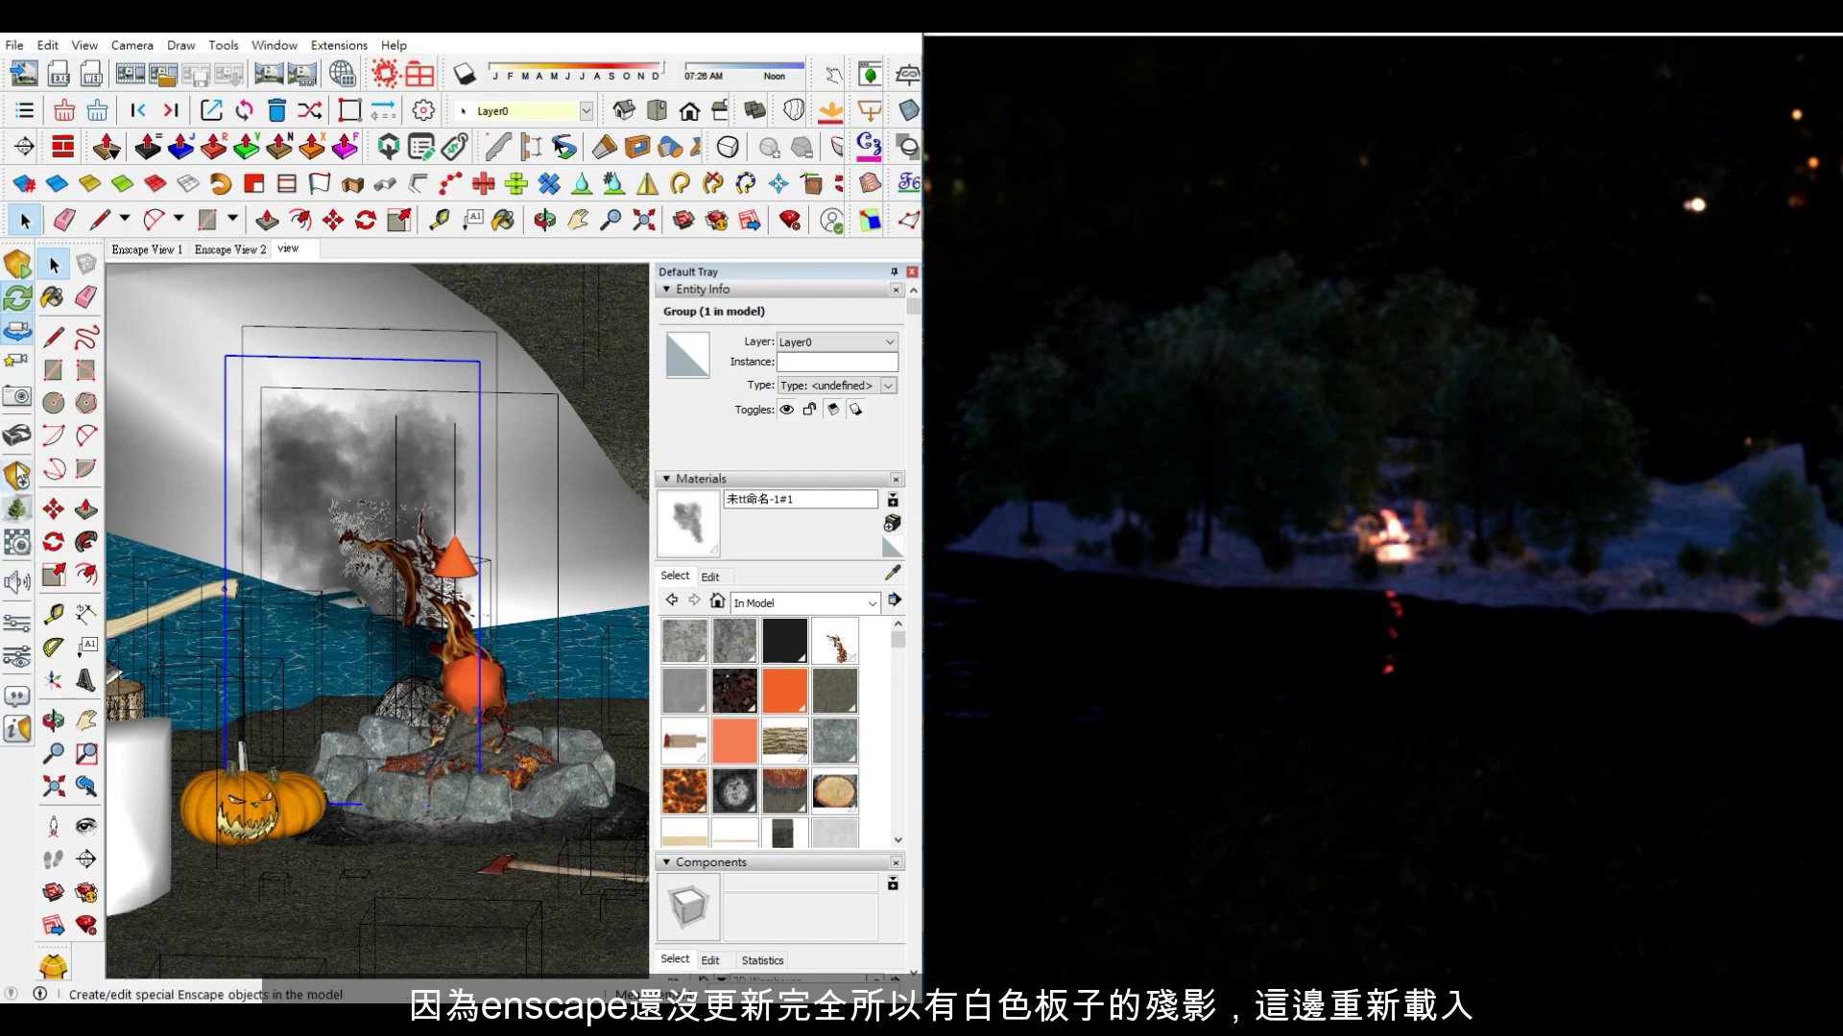
Return the Enscape camera to the saved "view" scene by synchronizing the views
{"action": "left_click", "coordinate": [21, 341]}
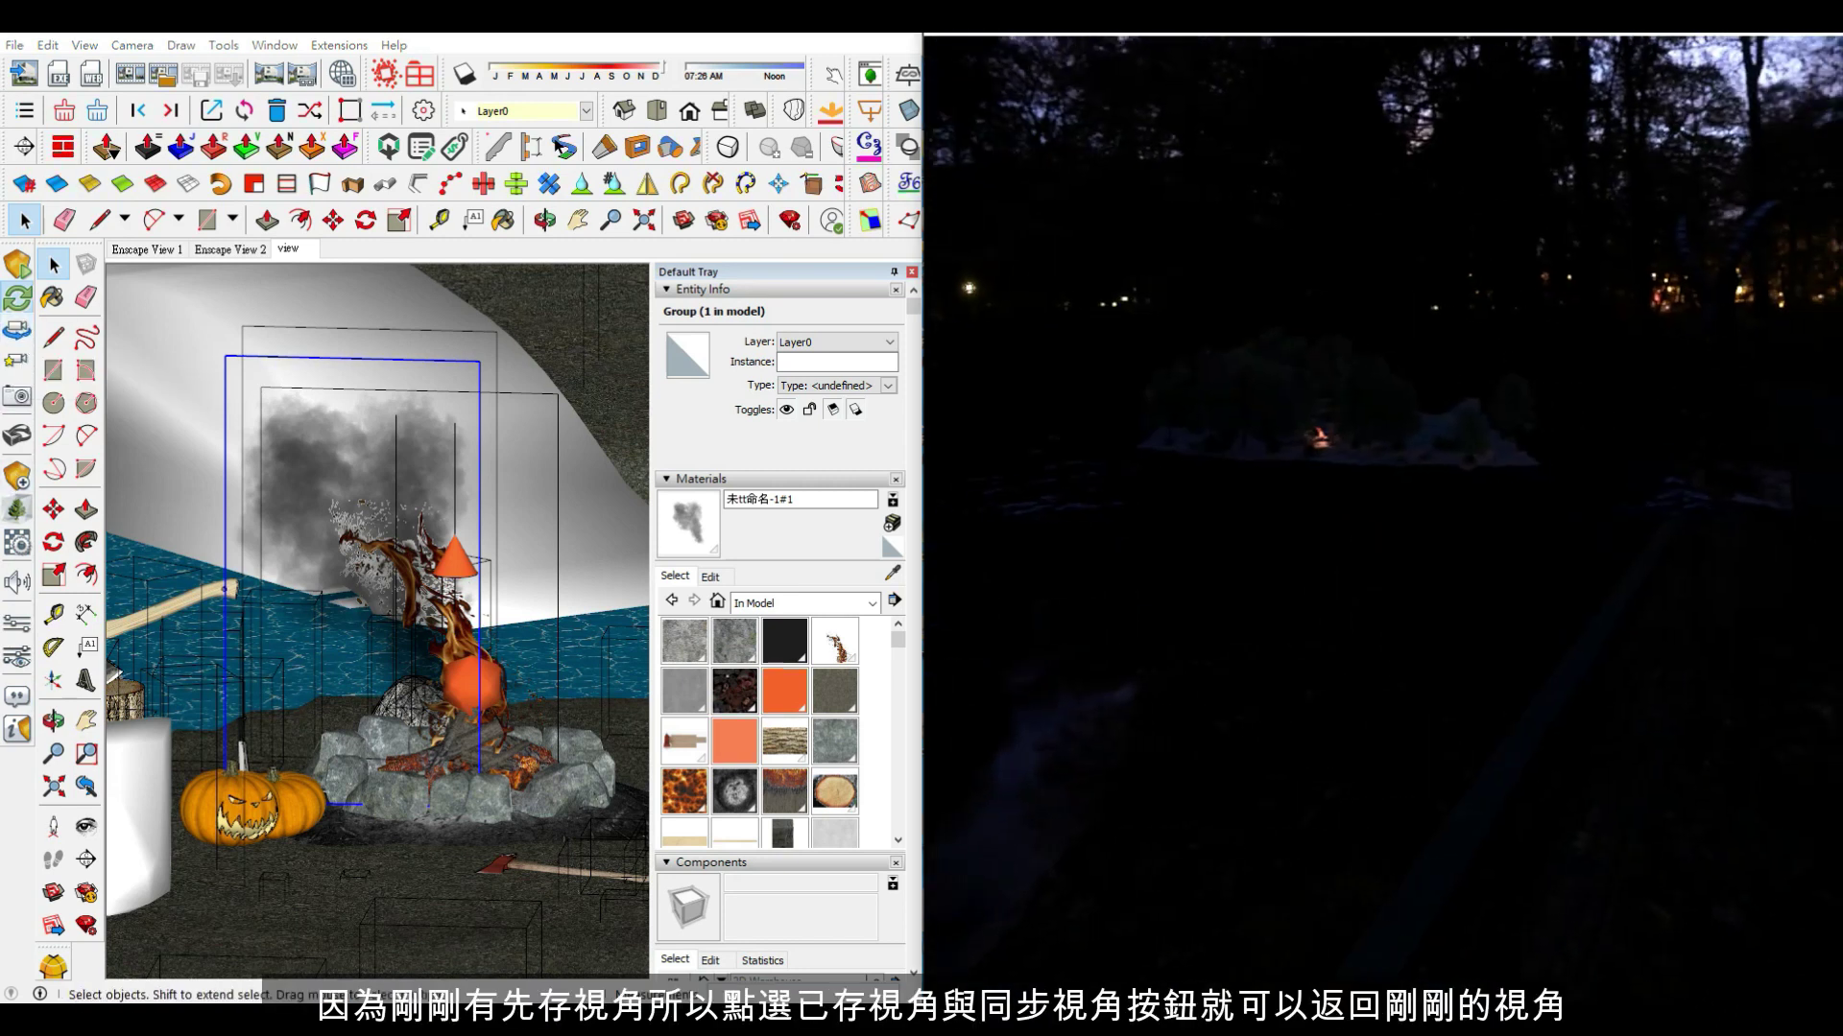
{"action": "left_click", "coordinate": [290, 250]}
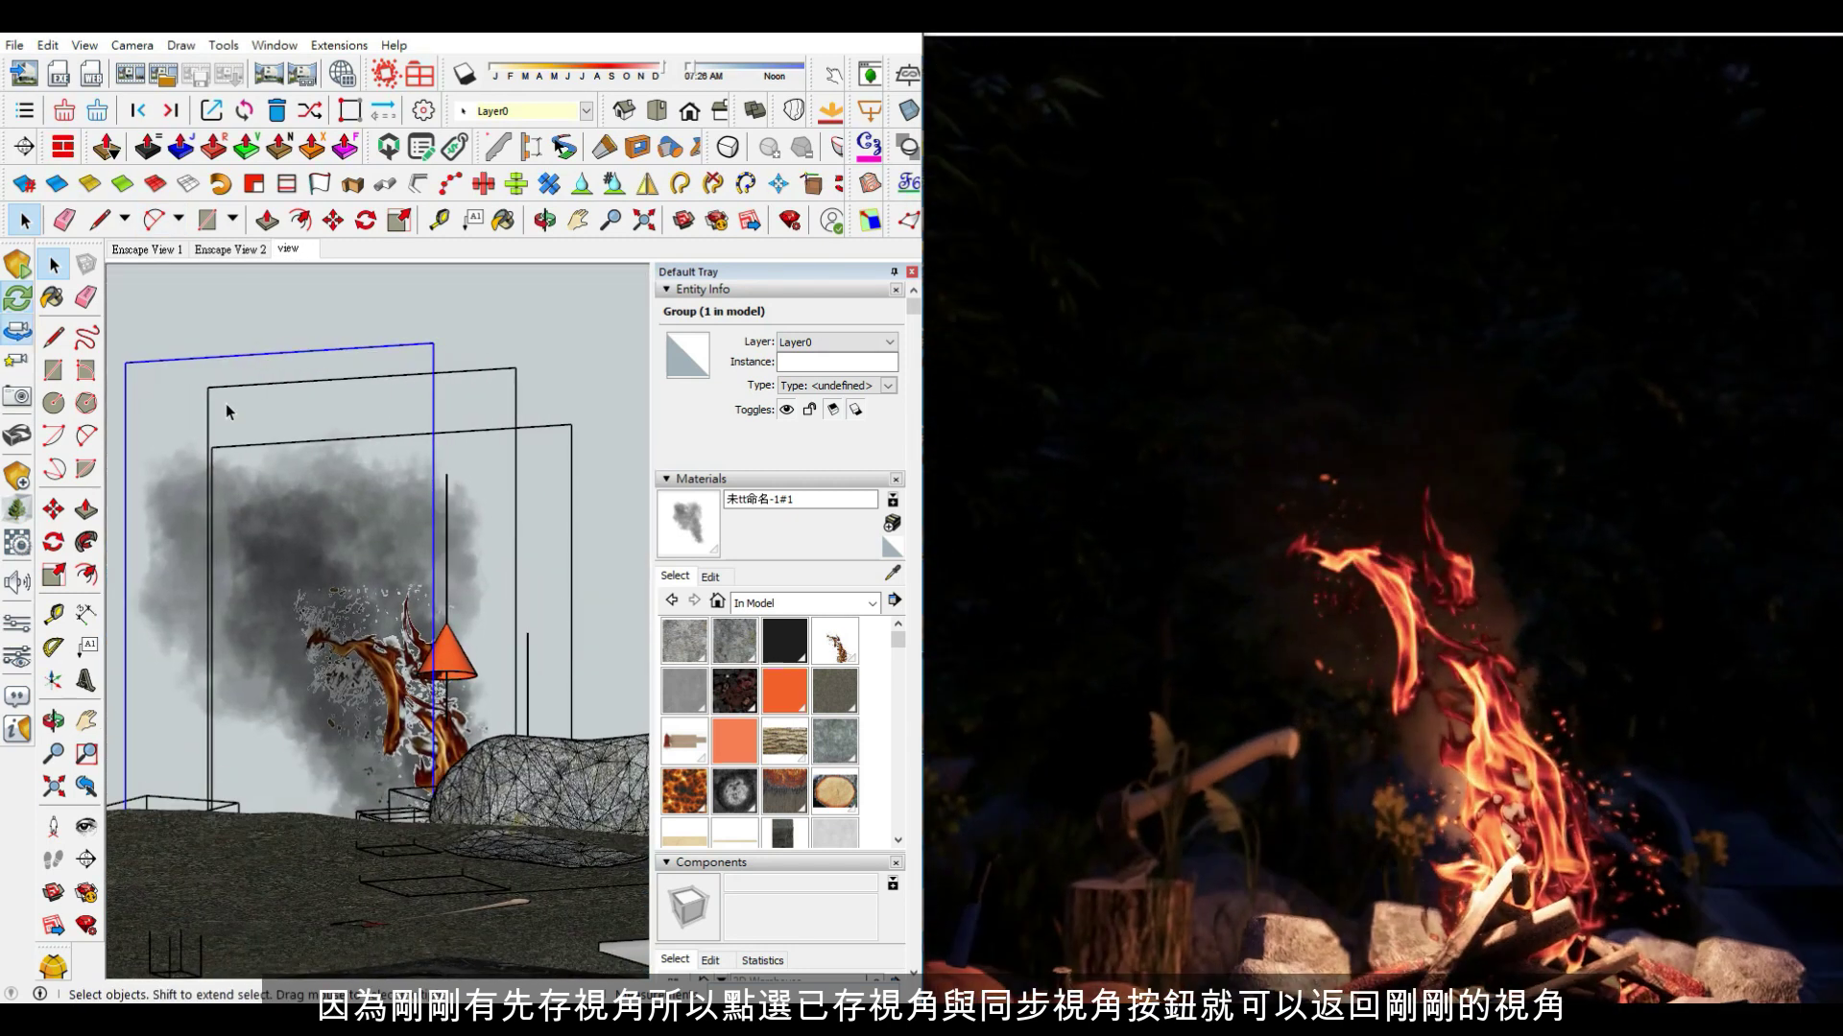
{"action": "left_click", "coordinate": [18, 333]}
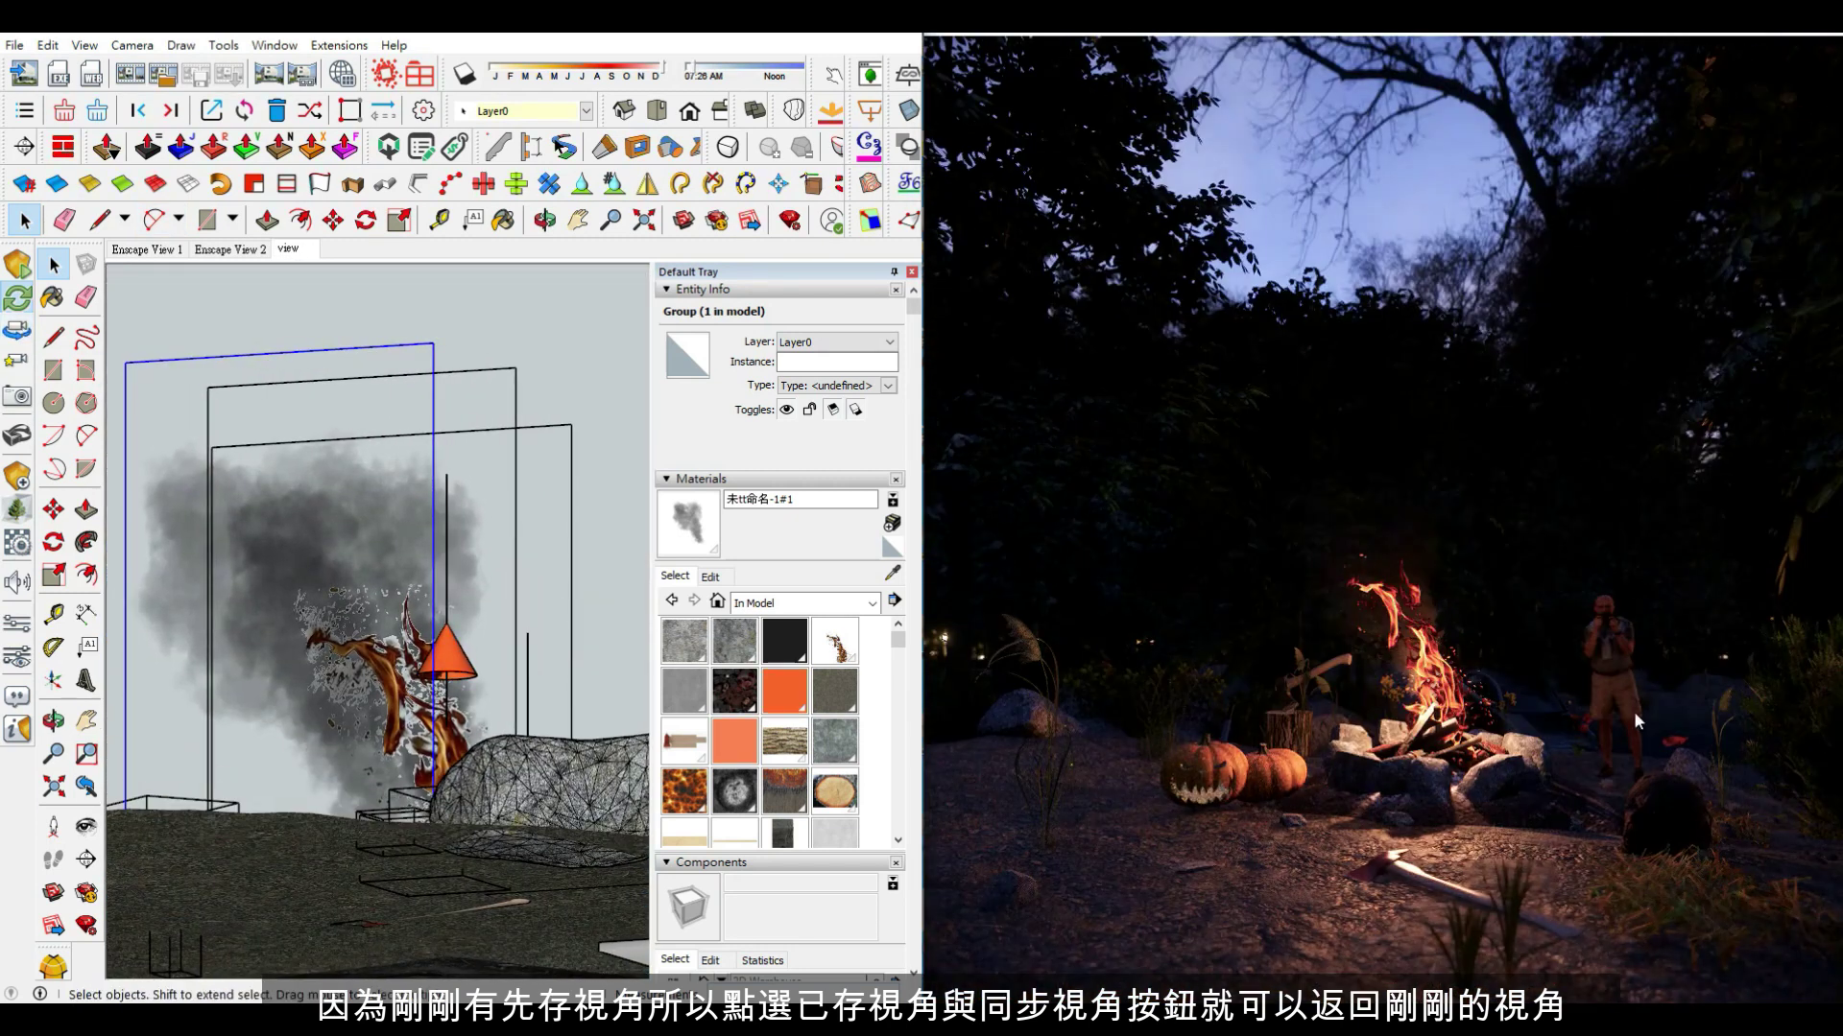
Fine-tune the artificial light brightness in Enscape's visual settings and render a test image of the campfire
{"action": "scroll", "coordinate": [518, 641], "scroll_direction": "up", "scroll_amount": 1}
{"action": "middle_click_drag", "start_coordinate": [518, 641], "coordinate": [470, 797]}
{"action": "scroll", "coordinate": [470, 797], "scroll_direction": "down", "scroll_amount": 3}
{"action": "scroll", "coordinate": [453, 789], "scroll_direction": "up", "scroll_amount": 3}
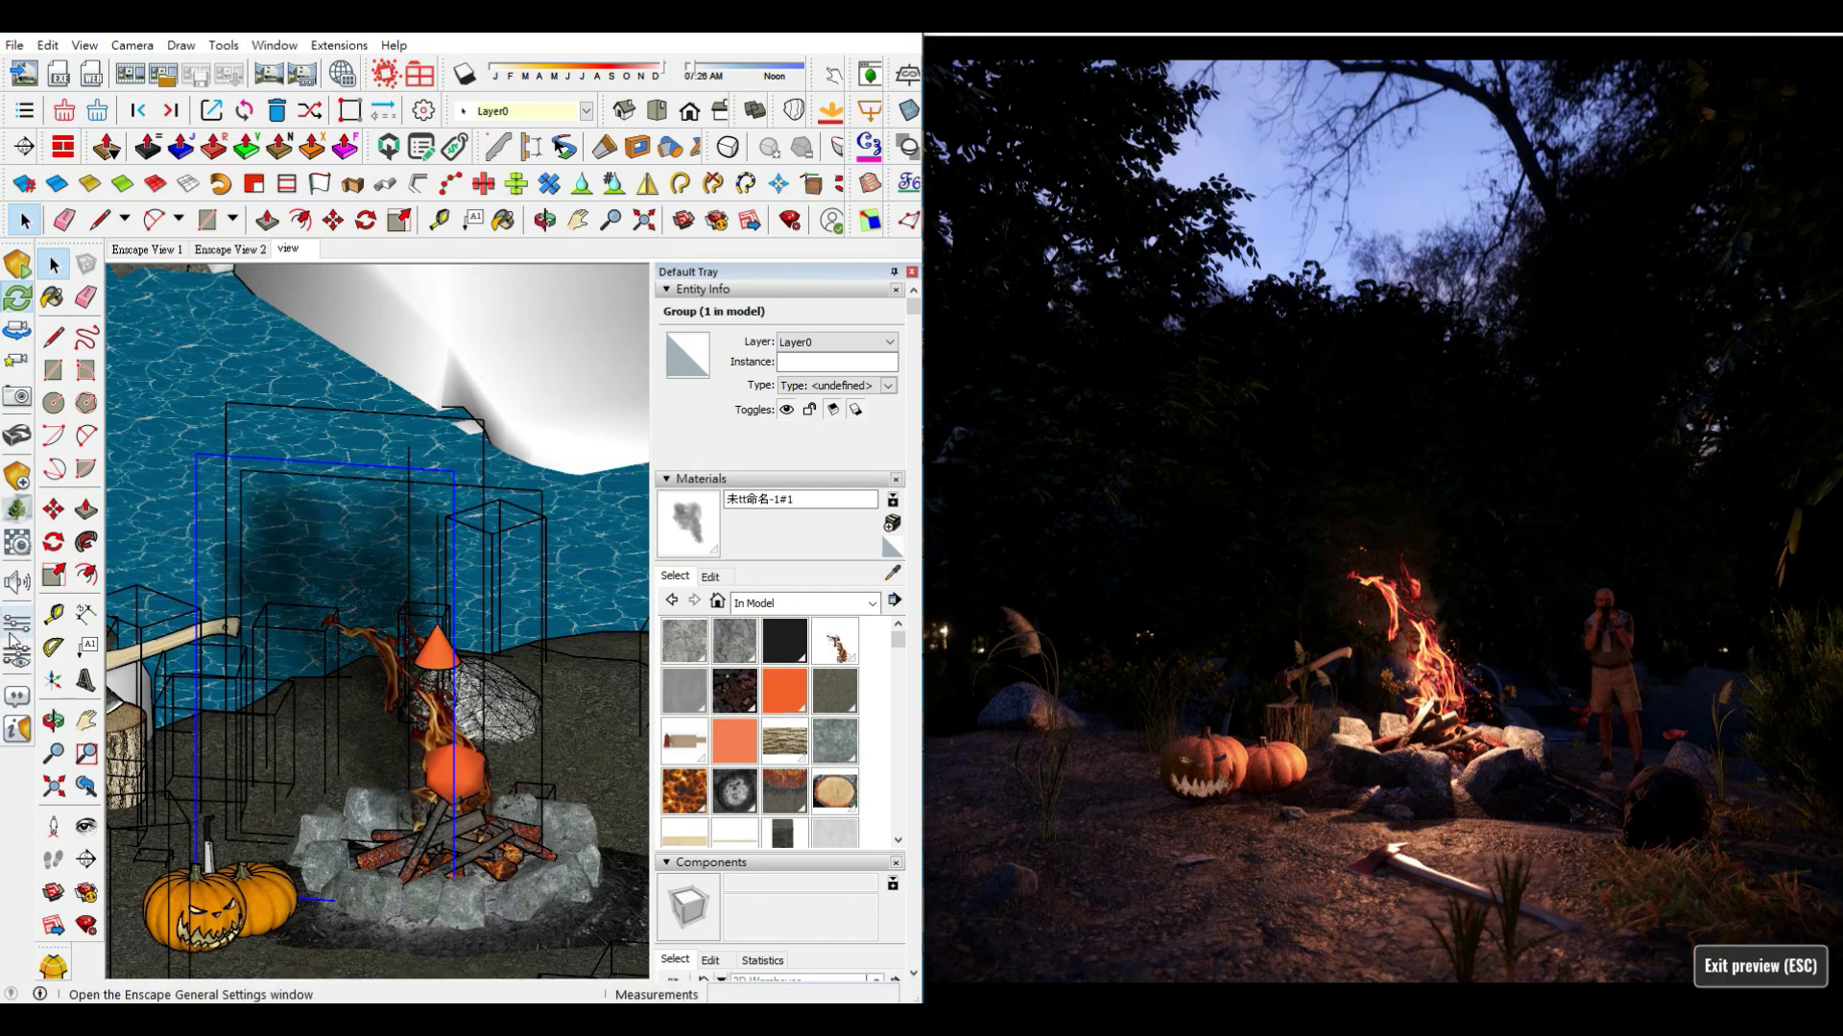
{"action": "left_click", "coordinate": [17, 655]}
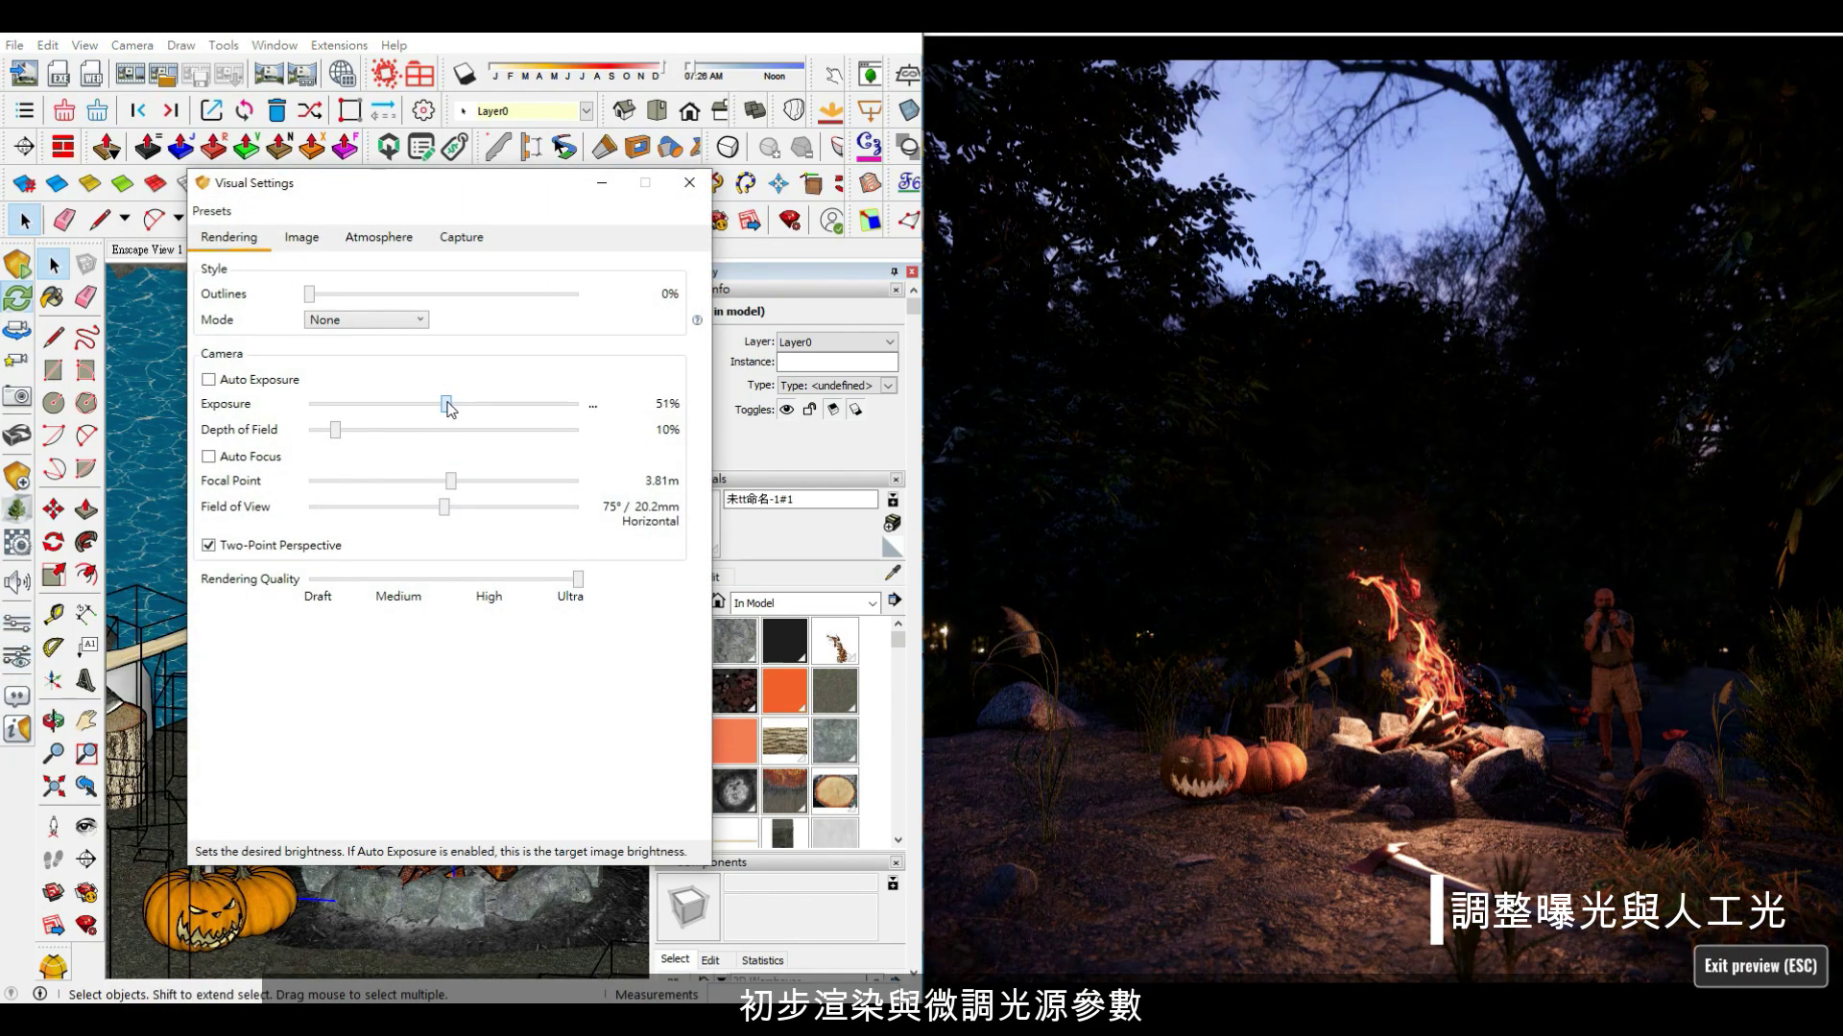
{"action": "left_click", "coordinate": [301, 237]}
{"action": "left_click", "coordinate": [381, 238]}
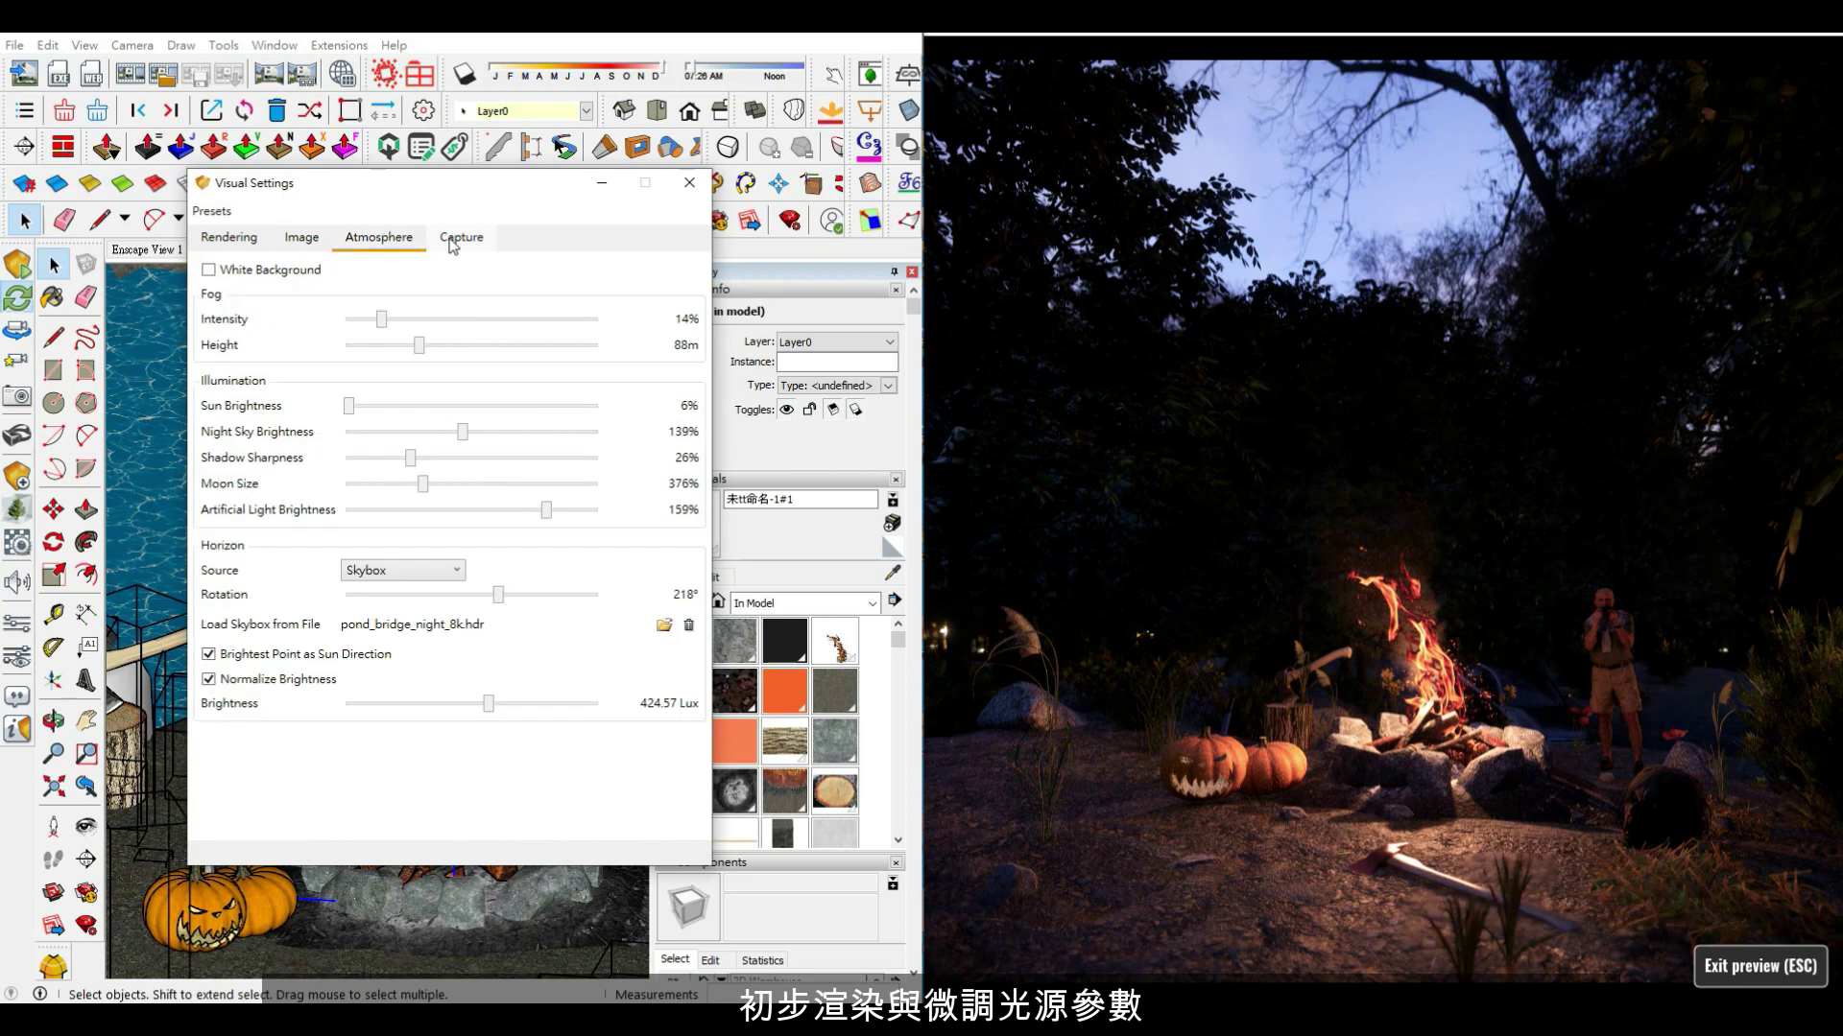
{"action": "mouse_move", "coordinate": [546, 509]}
{"action": "left_mouse_down"}
{"action": "mouse_move", "coordinate": [572, 510]}
{"action": "mouse_move", "coordinate": [527, 509]}
{"action": "mouse_move", "coordinate": [547, 511]}
{"action": "left_mouse_up"}
{"action": "left_click", "coordinate": [689, 183]}
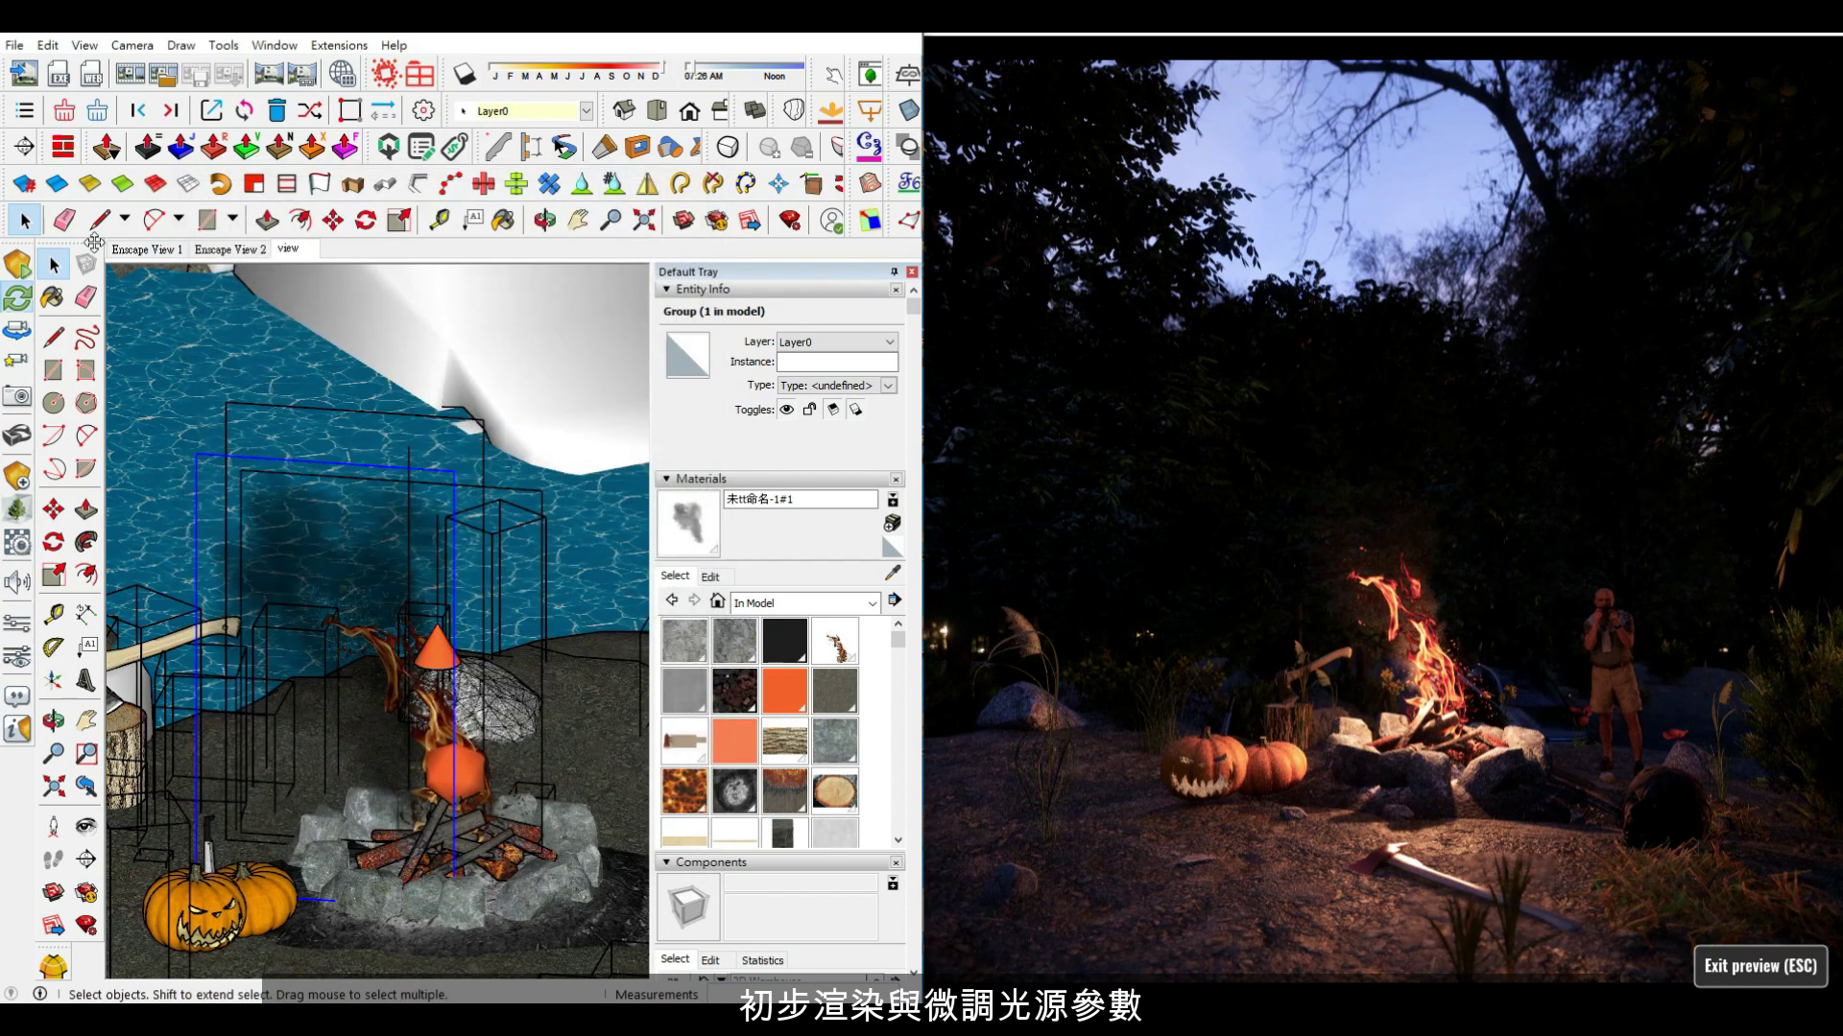
{"action": "left_click", "coordinate": [32, 80]}
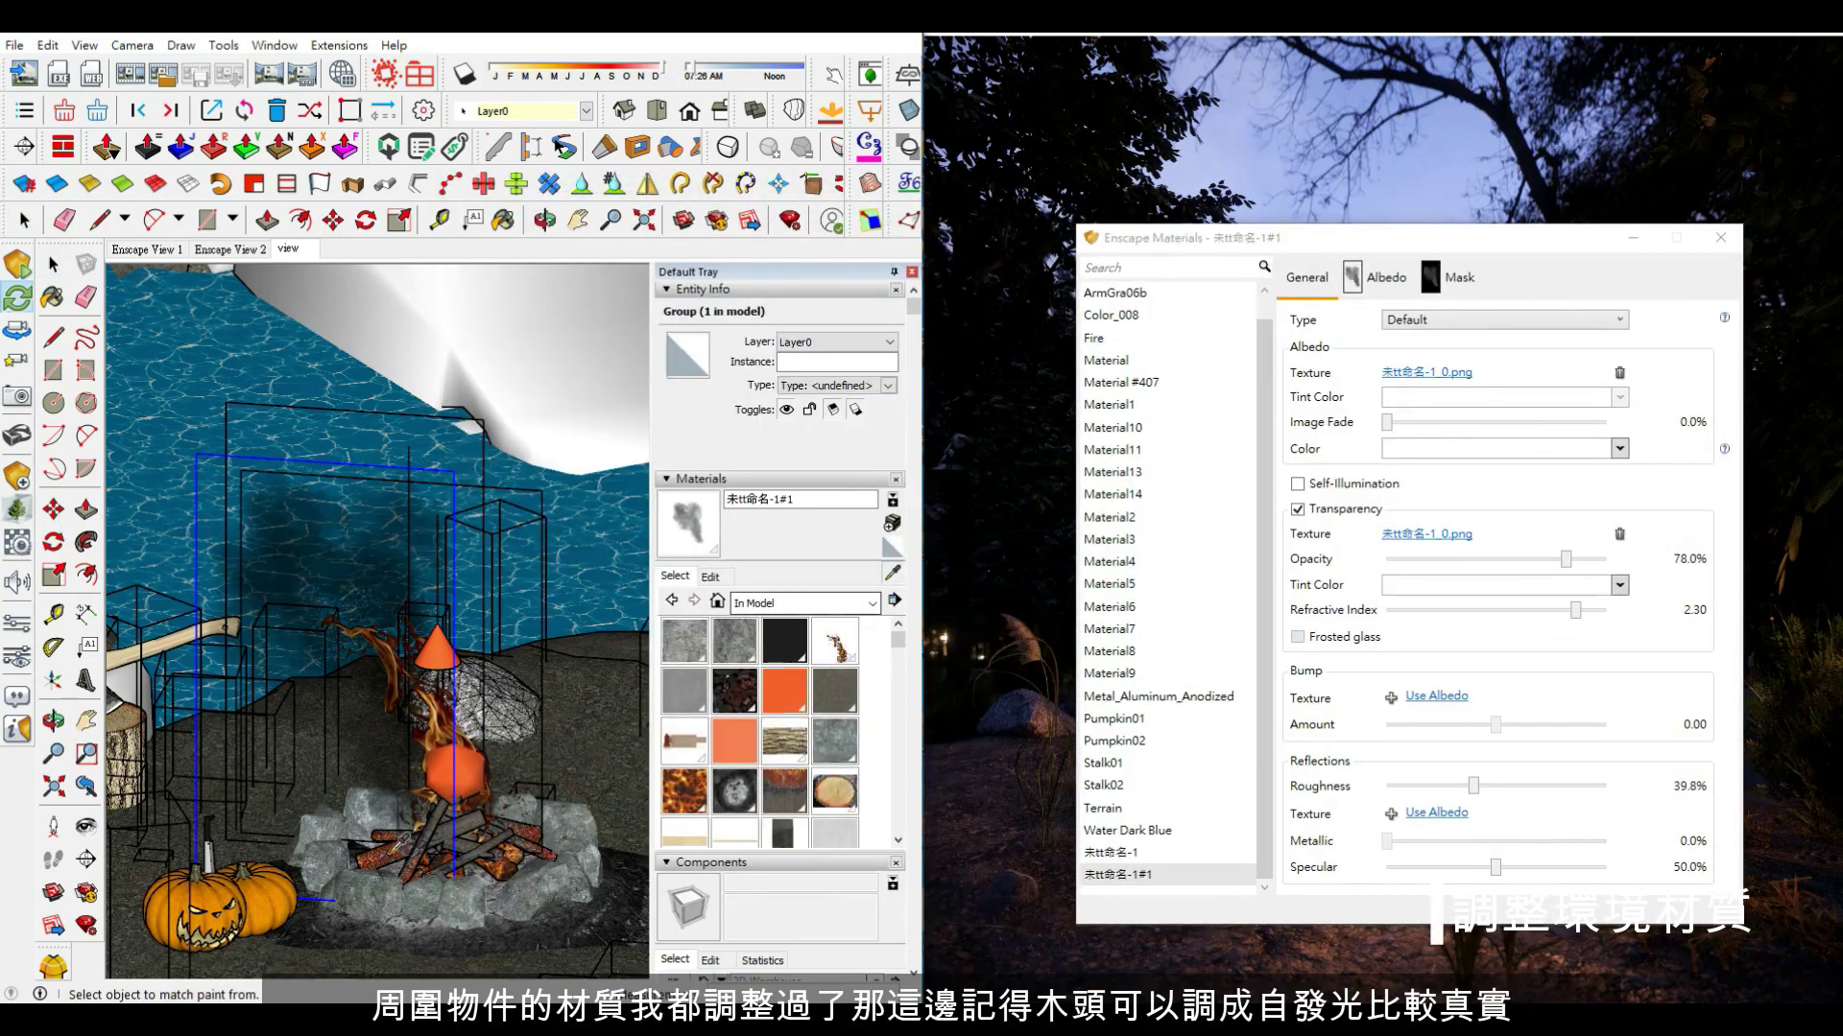
Sample the firewood material, enable its self-illumination and set the luminance to about 2111 cd/m²
{"action": "scroll", "coordinate": [403, 634], "scroll_direction": "up", "scroll_amount": 5}
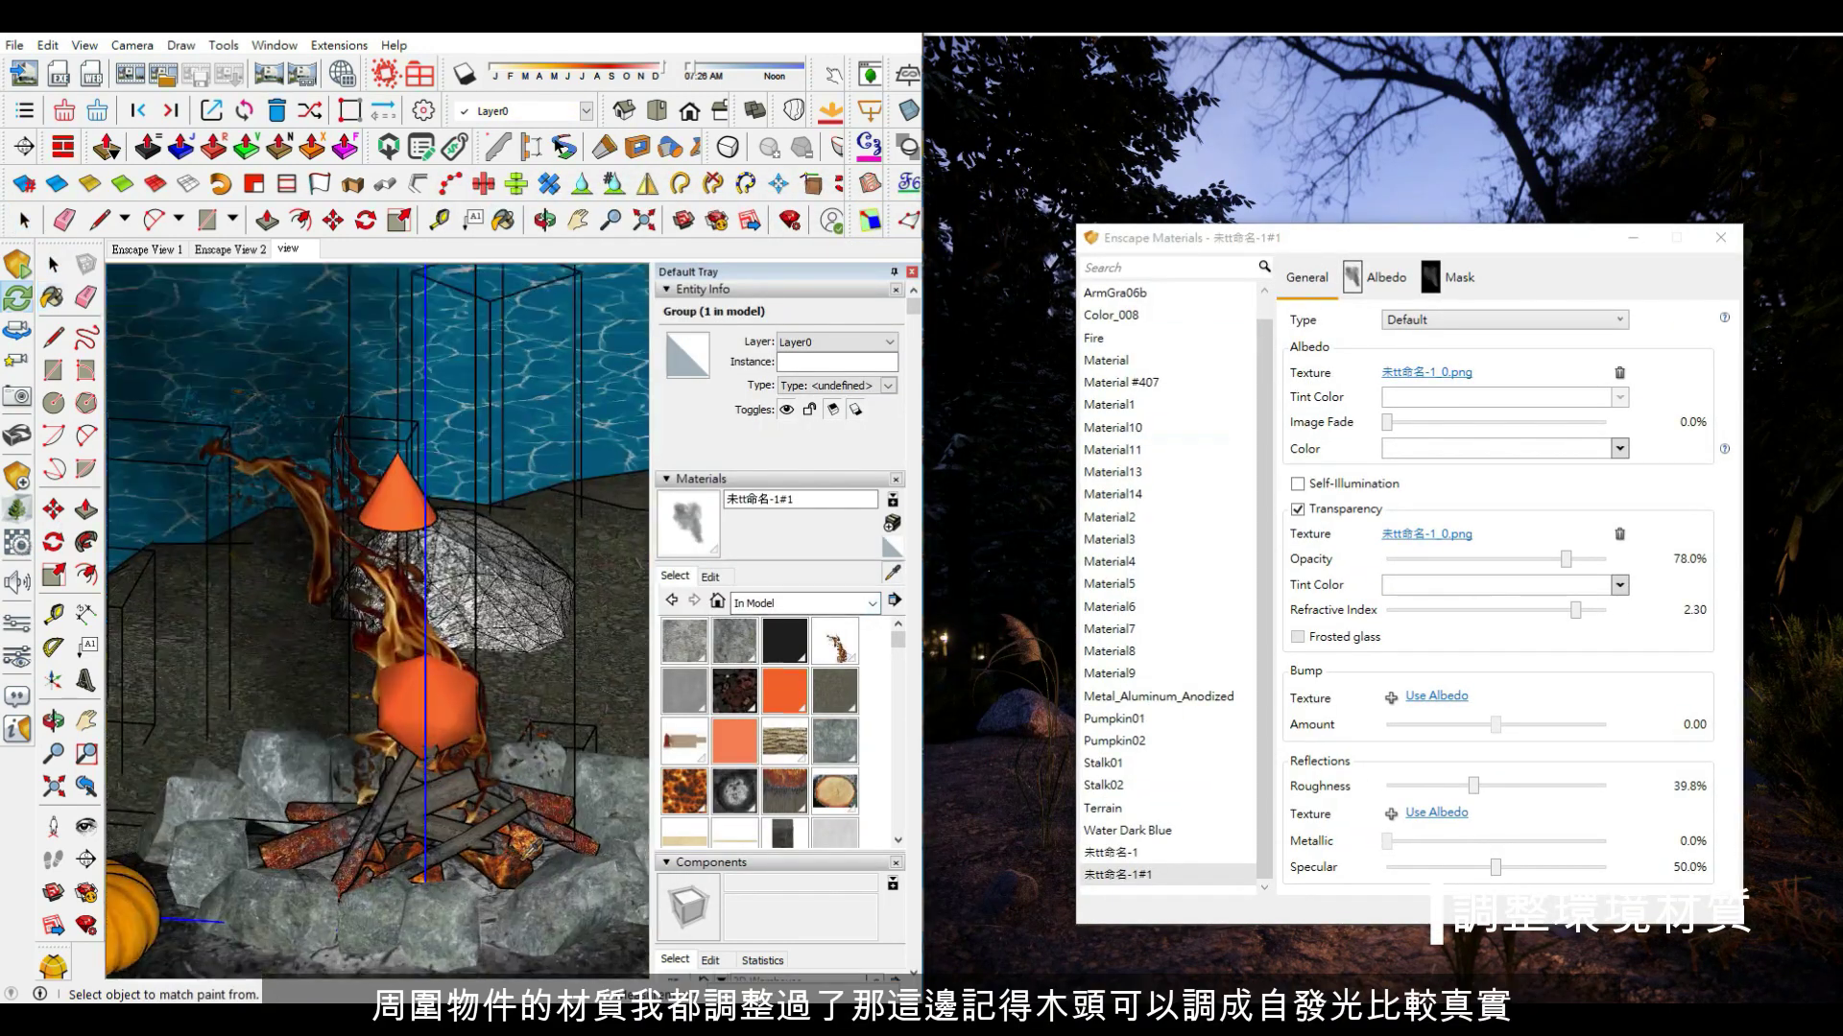
{"action": "left_click", "coordinate": [301, 883]}
{"action": "mouse_move", "coordinate": [1408, 233]}
{"action": "left_mouse_down"}
{"action": "mouse_move", "coordinate": [693, 218]}
{"action": "mouse_move", "coordinate": [577, 198]}
{"action": "left_mouse_up"}
{"action": "left_click", "coordinate": [522, 429]}
{"action": "mouse_move", "coordinate": [743, 449]}
{"action": "left_mouse_down"}
{"action": "mouse_move", "coordinate": [630, 449]}
{"action": "mouse_move", "coordinate": [760, 448]}
{"action": "mouse_move", "coordinate": [707, 449]}
{"action": "left_mouse_up"}
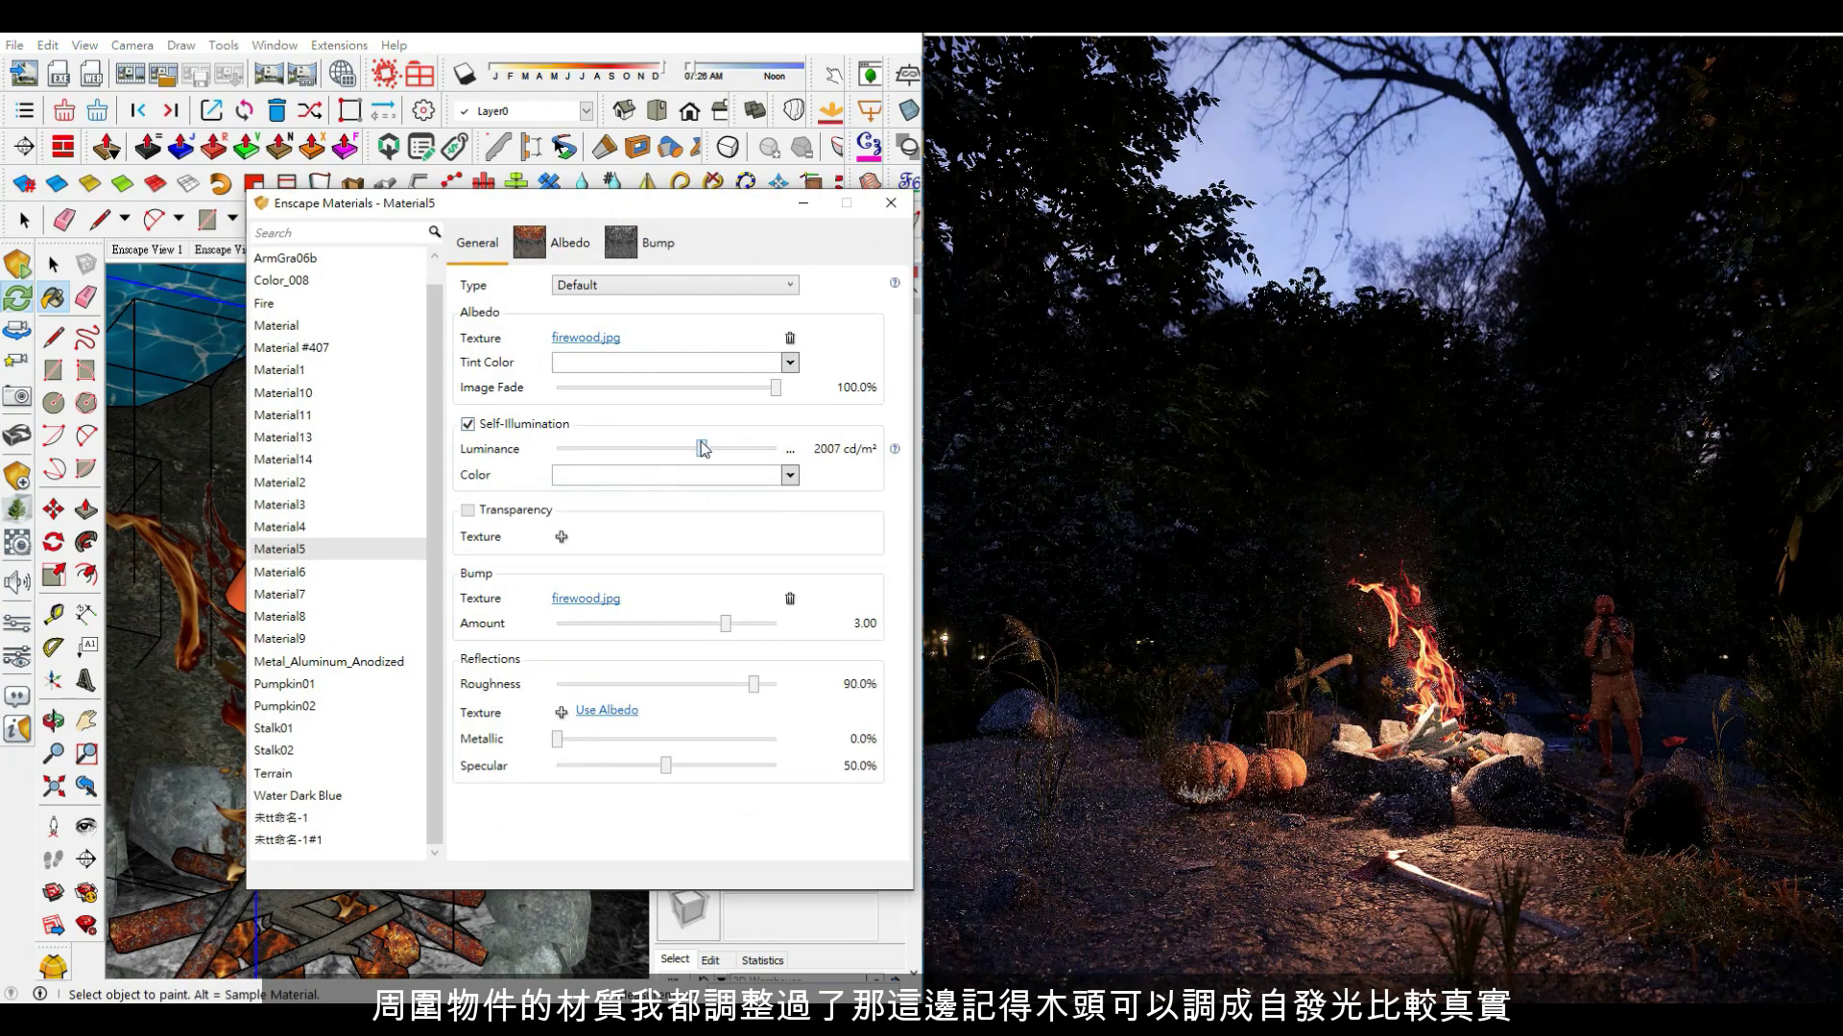
Give the firewood's self-illumination an orange-red color, raise its luminance to about 3506 cd/m² and close the material editor
{"action": "left_click", "coordinate": [789, 476]}
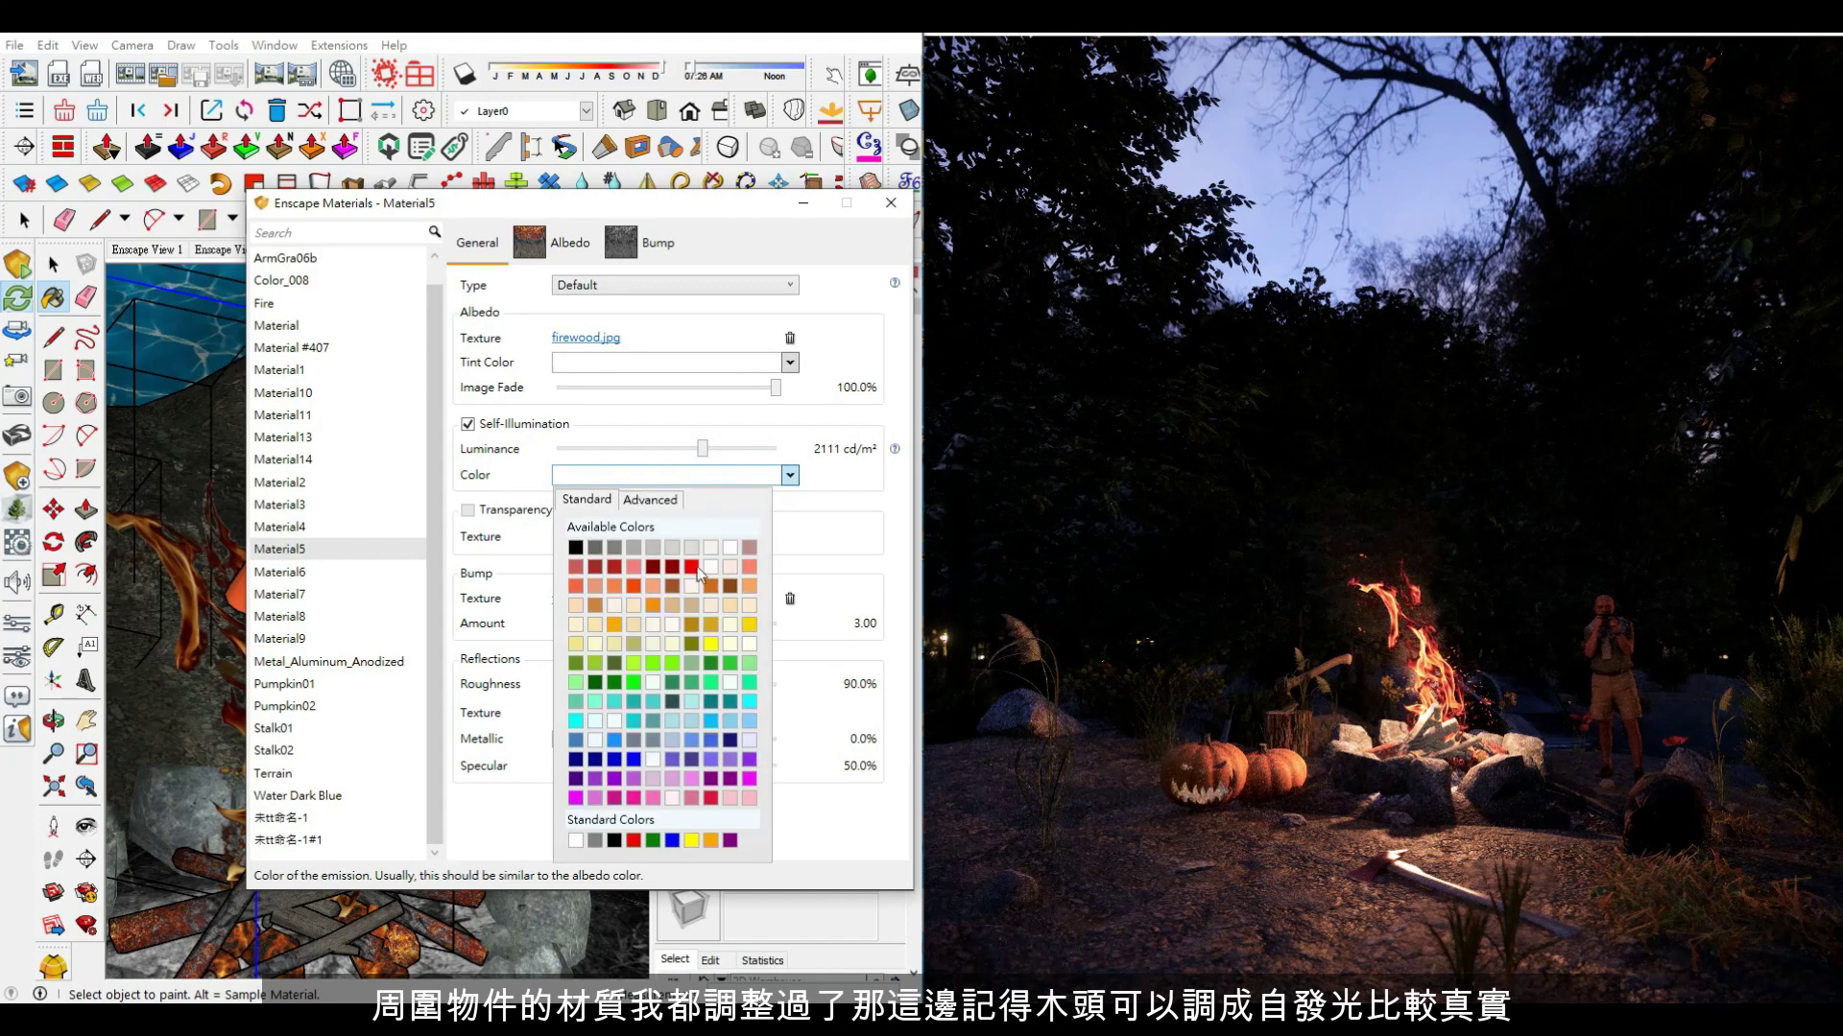
{"action": "left_click", "coordinate": [649, 589]}
{"action": "mouse_move", "coordinate": [708, 448]}
{"action": "left_mouse_down"}
{"action": "mouse_move", "coordinate": [775, 448]}
{"action": "mouse_move", "coordinate": [718, 448]}
{"action": "left_mouse_up"}
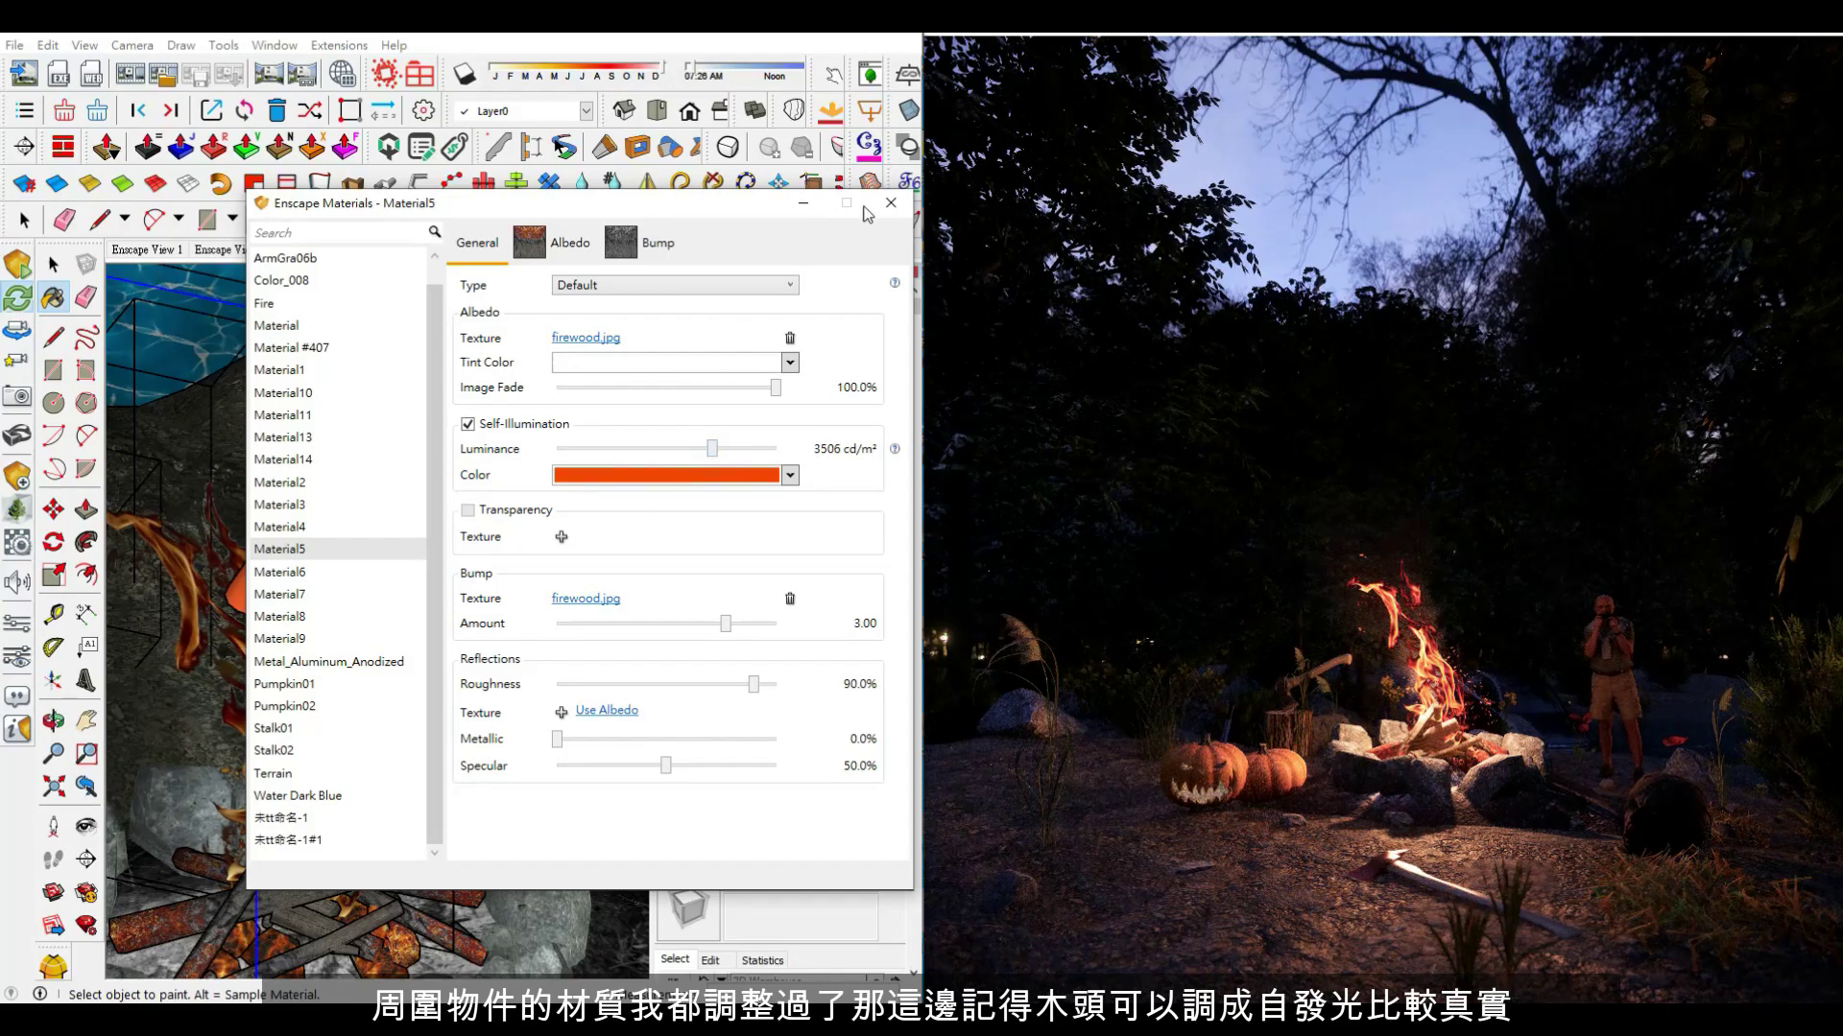
{"action": "left_click", "coordinate": [890, 204]}
{"action": "left_click", "coordinate": [53, 265]}
Make the Boundary box layer visible and render another test image of the campfire scene
{"action": "middle_click_drag", "start_coordinate": [317, 715], "coordinate": [424, 621]}
{"action": "scroll", "coordinate": [424, 621], "scroll_direction": "down", "scroll_amount": 1}
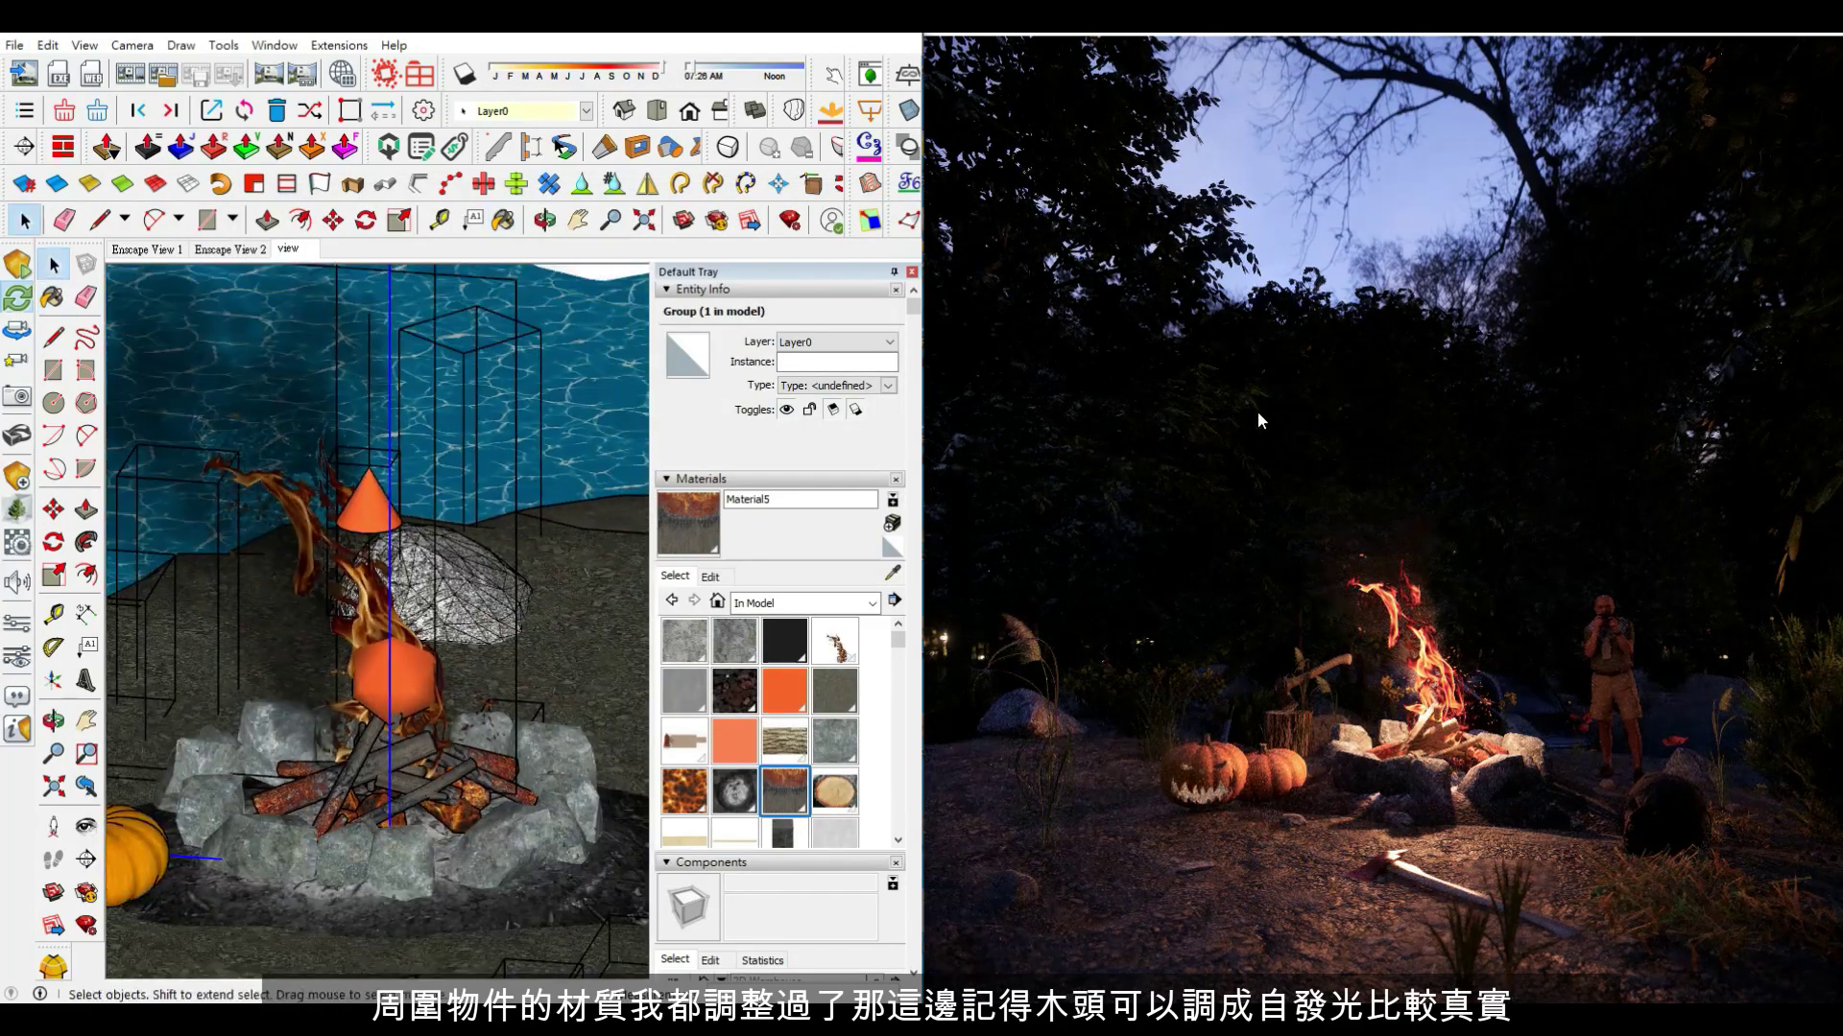
{"action": "scroll", "coordinate": [853, 840], "scroll_direction": "down", "scroll_amount": 15}
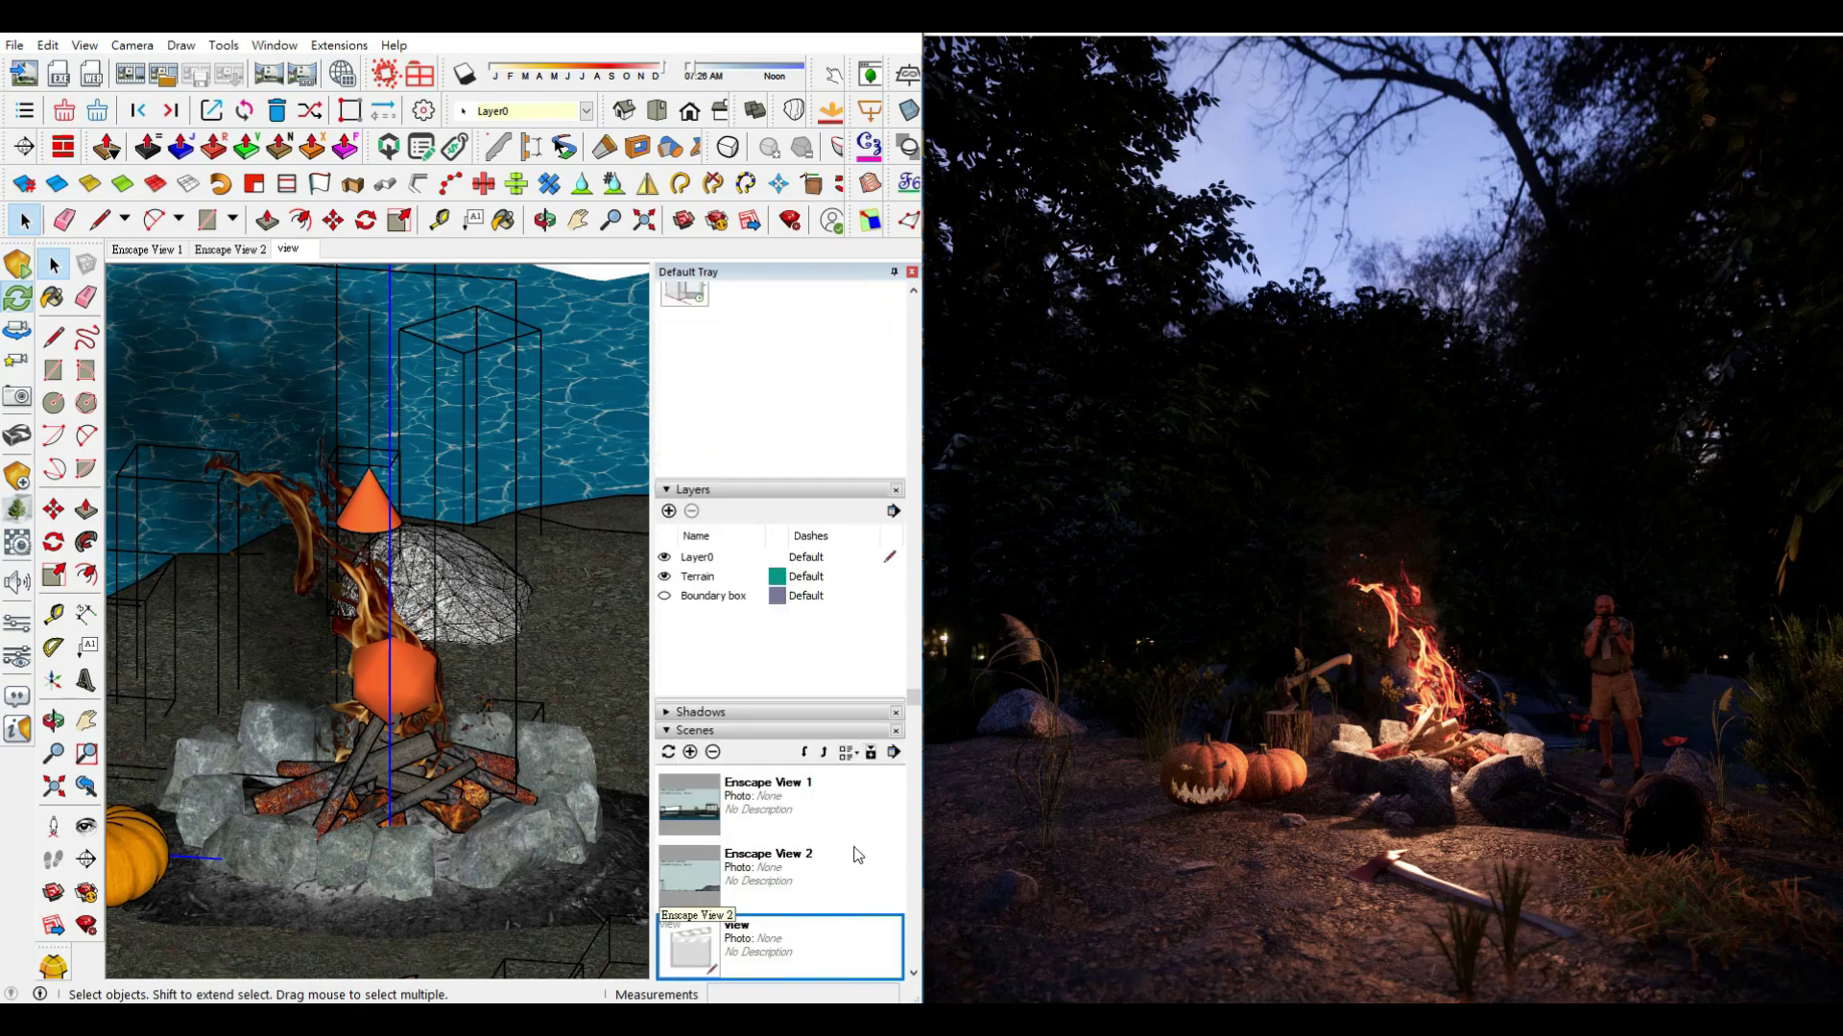
{"action": "scroll", "coordinate": [853, 840], "scroll_direction": "up", "scroll_amount": 15}
{"action": "left_click", "coordinate": [713, 756]}
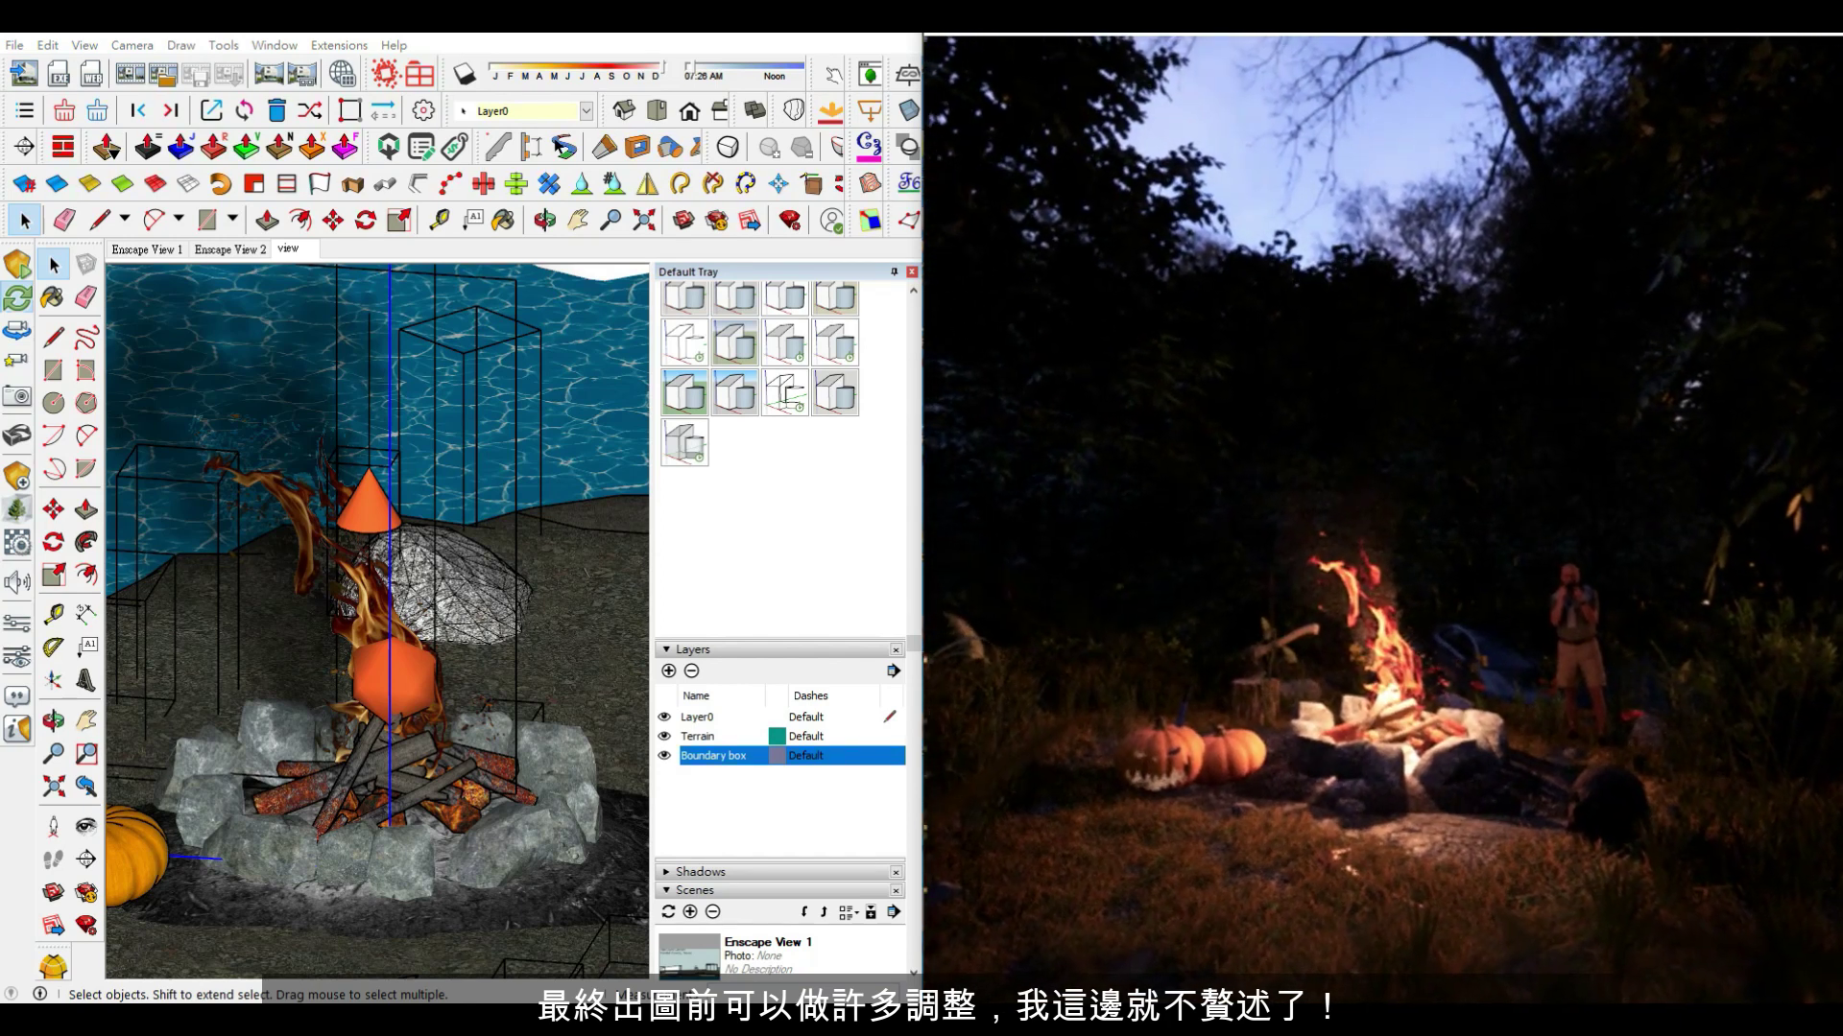
{"action": "left_click", "coordinate": [23, 75]}
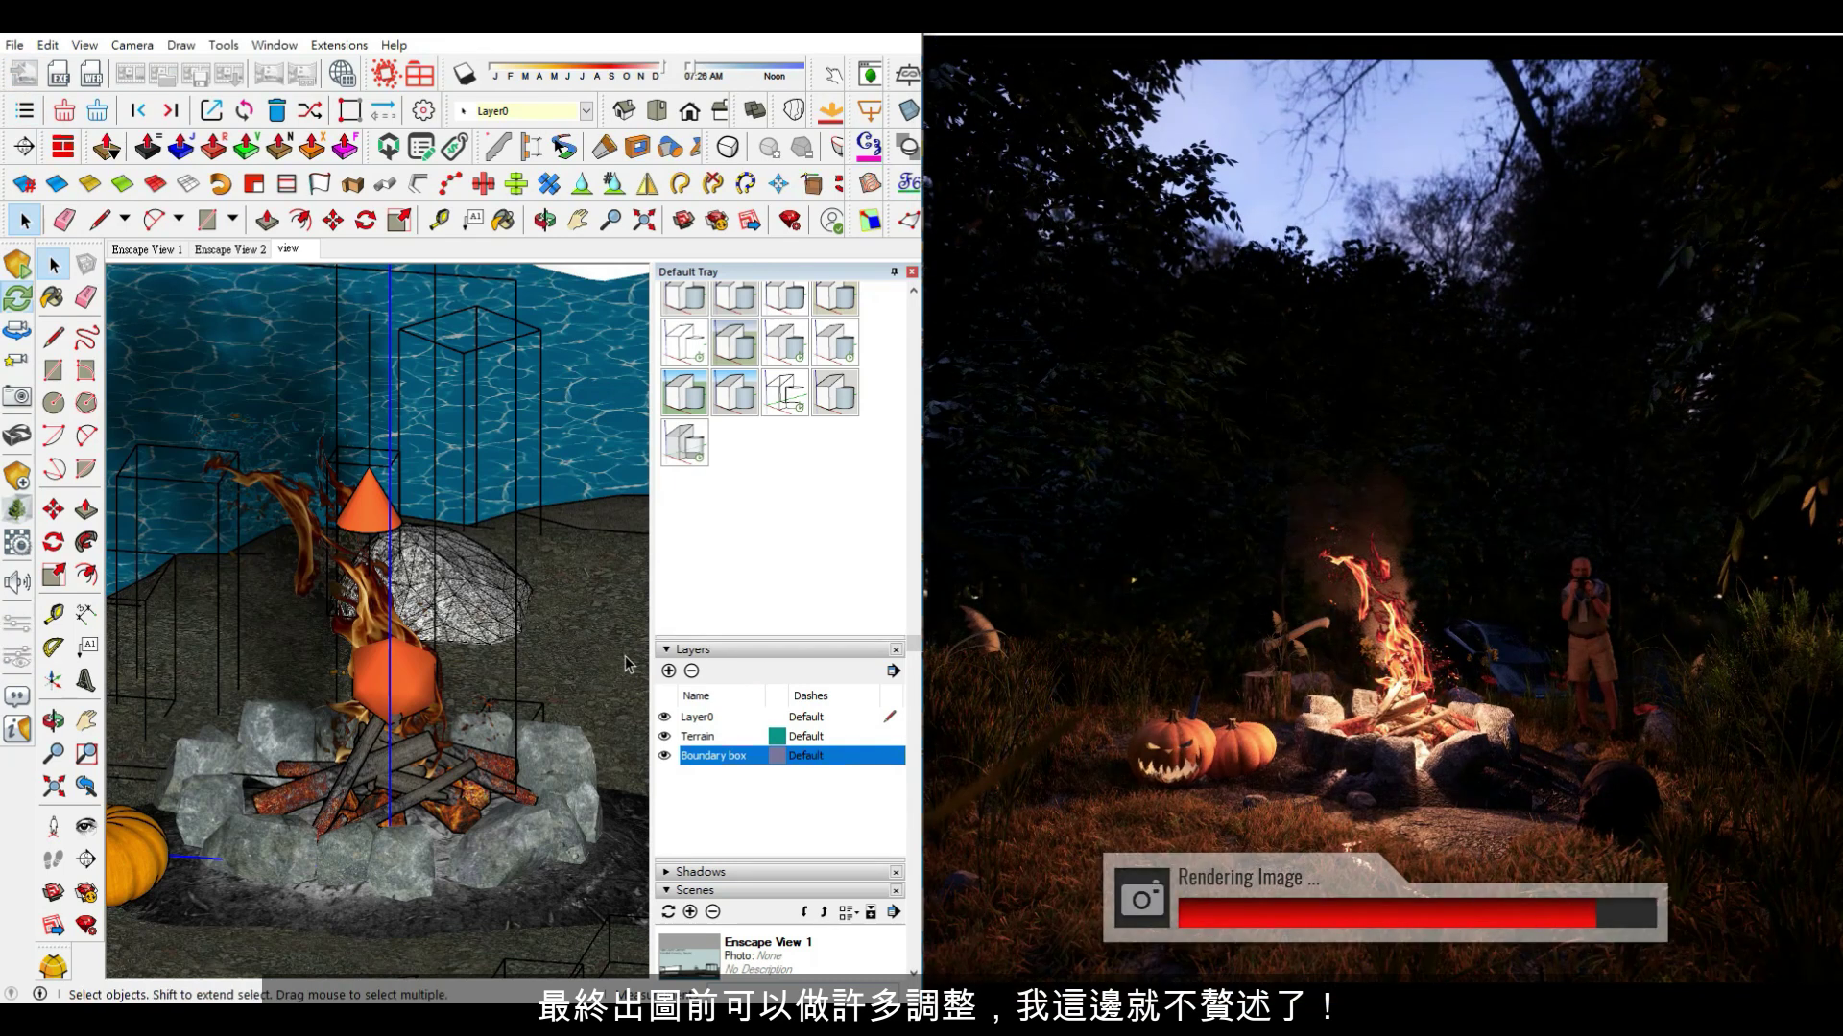
Set the luminous intensity of the sphere light inside the fire to about 5,202 cd
{"action": "left_click", "coordinate": [394, 680]}
{"action": "left_click", "coordinate": [17, 475]}
{"action": "mouse_move", "coordinate": [480, 318]}
{"action": "left_mouse_down"}
{"action": "mouse_move", "coordinate": [509, 321]}
{"action": "mouse_move", "coordinate": [491, 320]}
{"action": "left_mouse_up"}
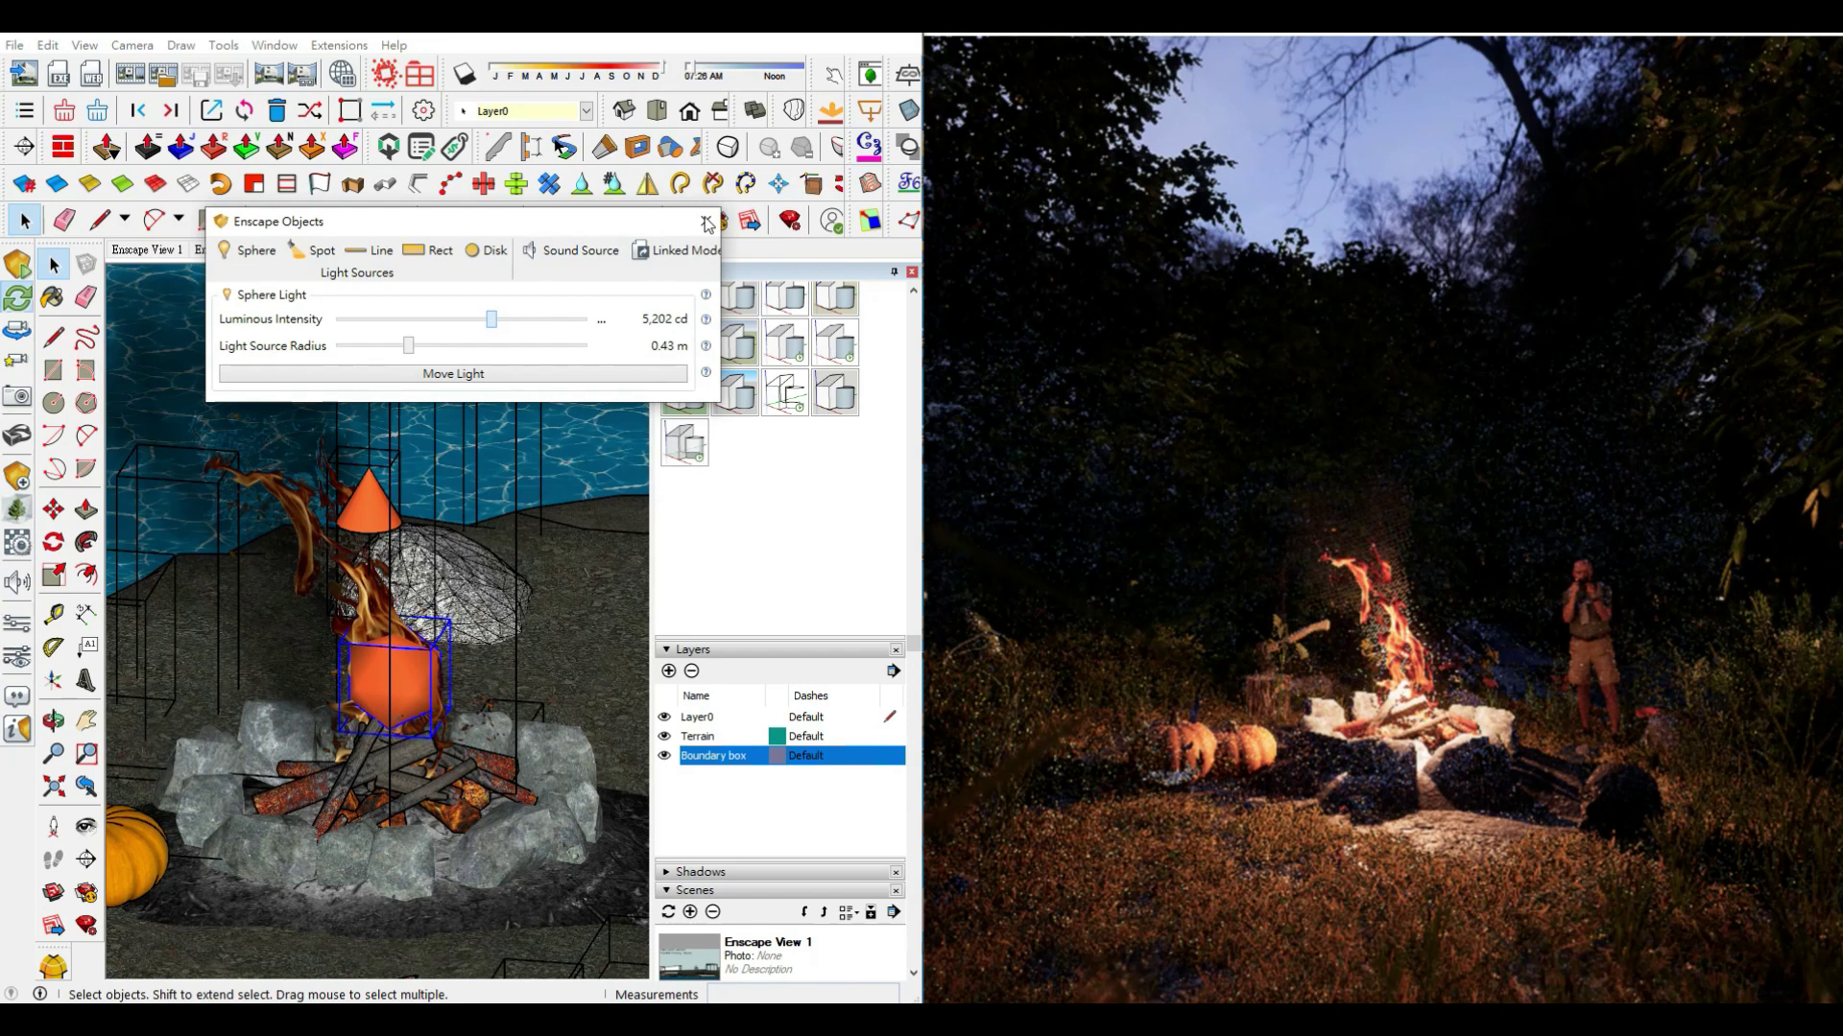
{"action": "left_click", "coordinate": [708, 223]}
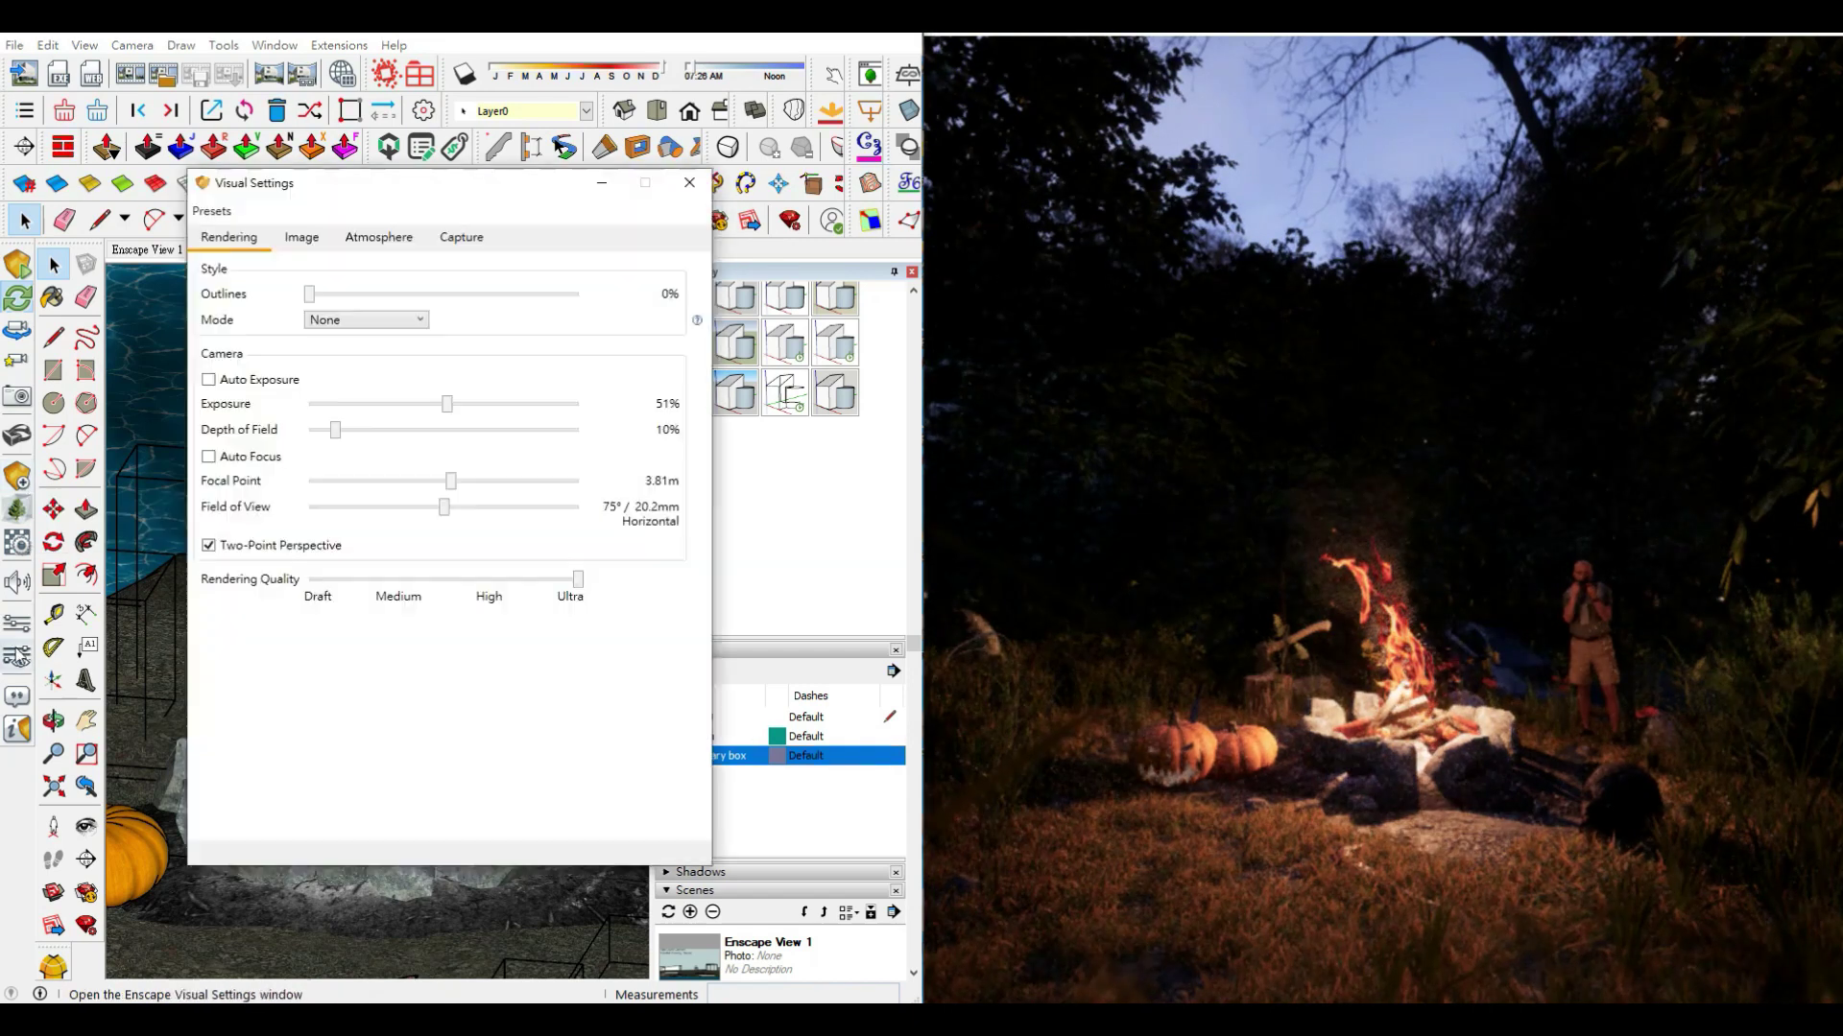
Raise the Enscape camera exposure to 52% and render the image of the current campfire view
{"action": "left_click_drag", "start_coordinate": [447, 403], "coordinate": [450, 403]}
{"action": "left_click", "coordinate": [1270, 413]}
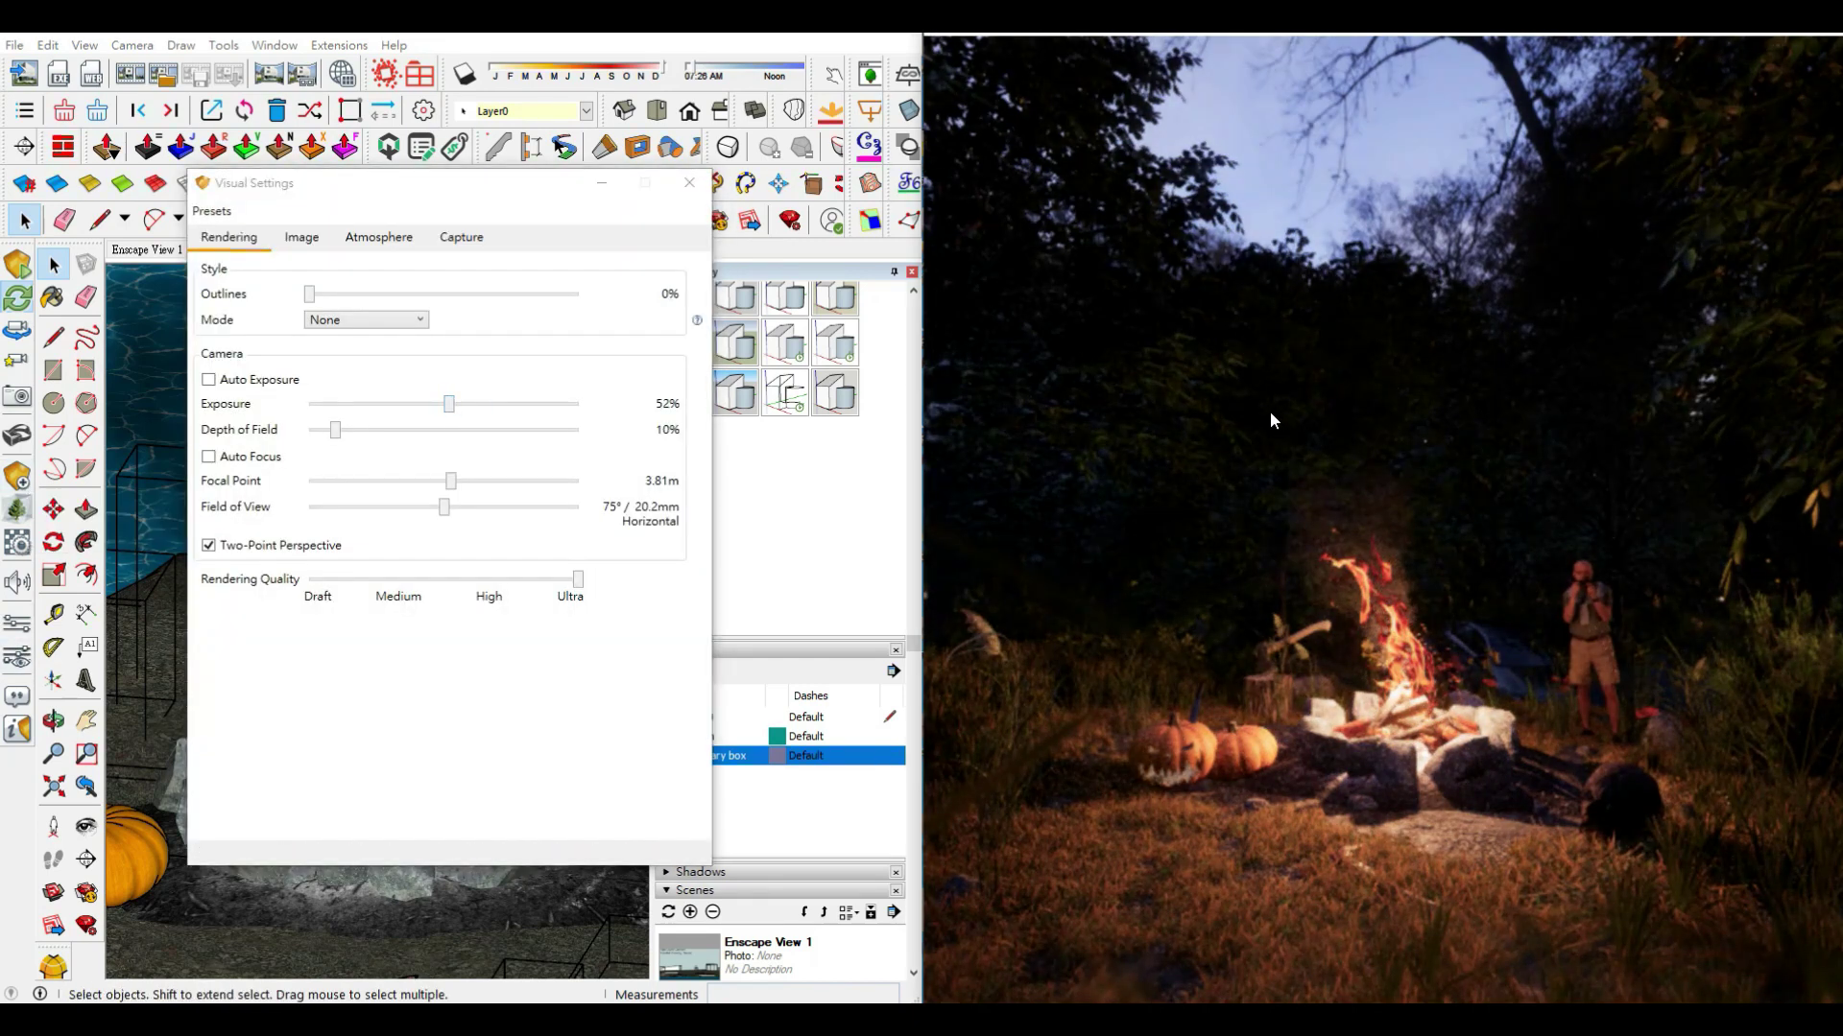
{"action": "key", "text": "shift+F11"}
{"action": "left_click", "coordinate": [1376, 744]}
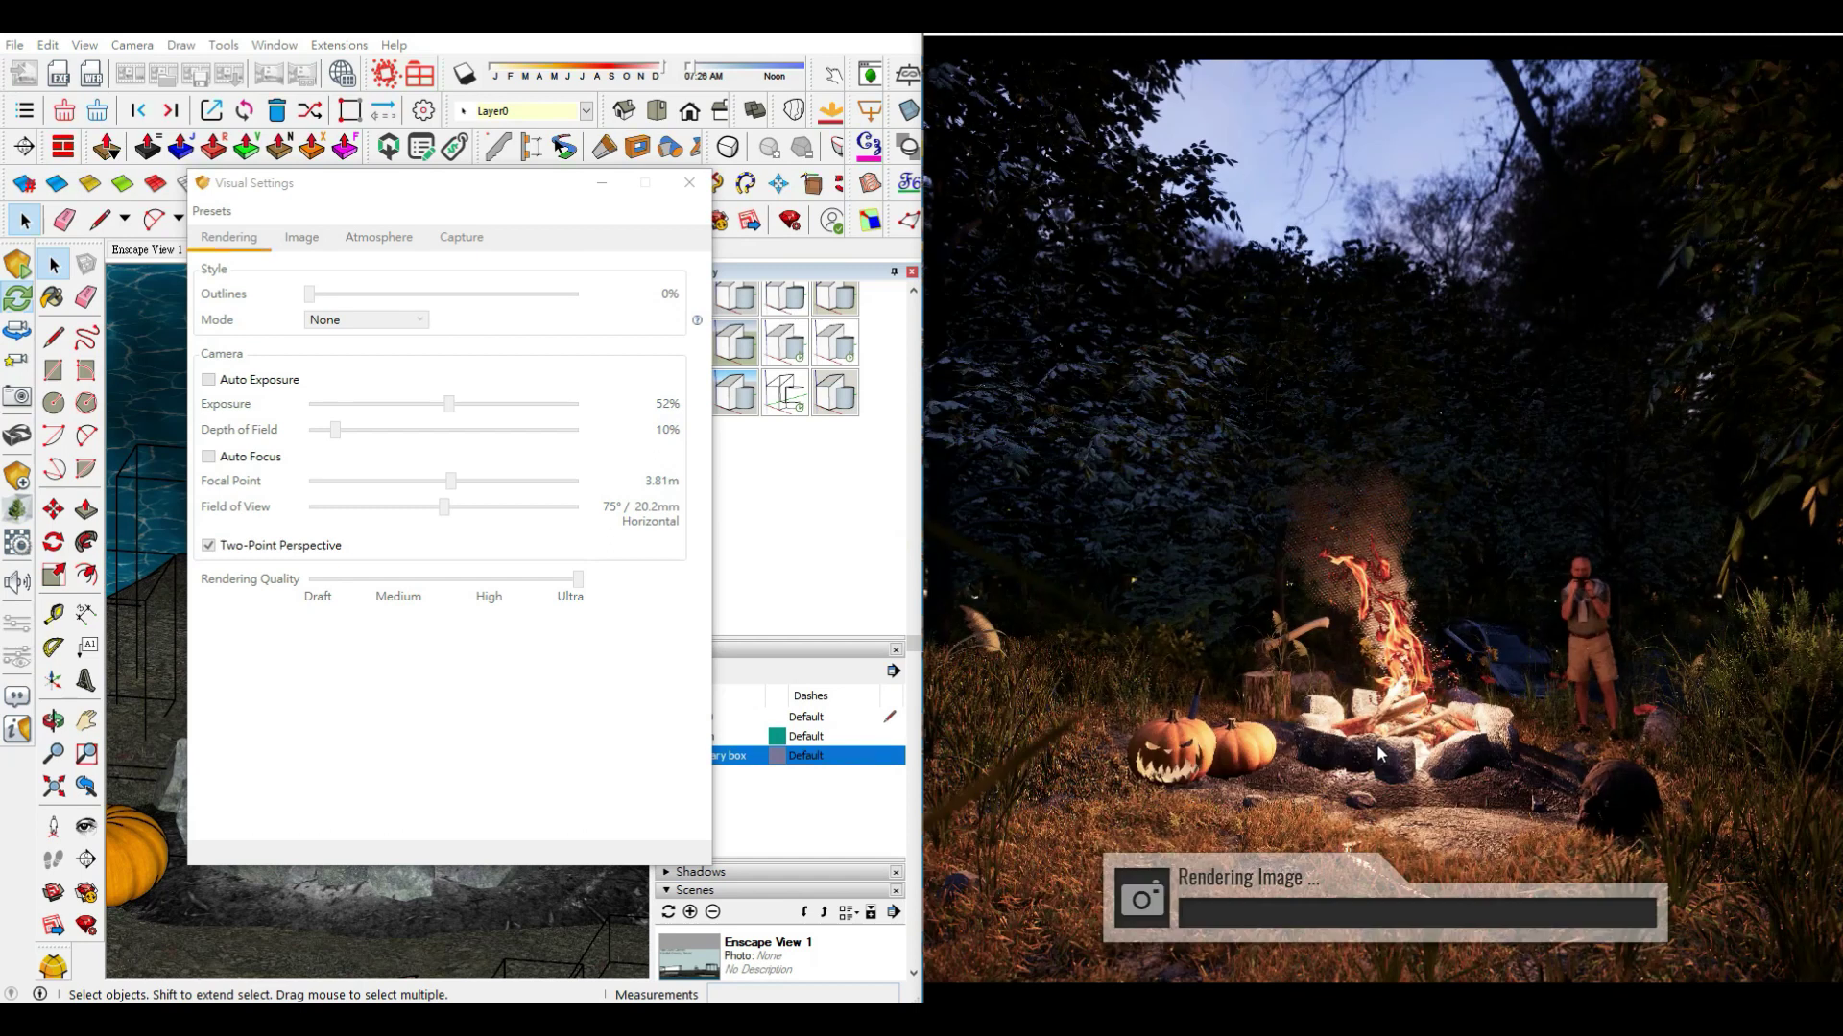